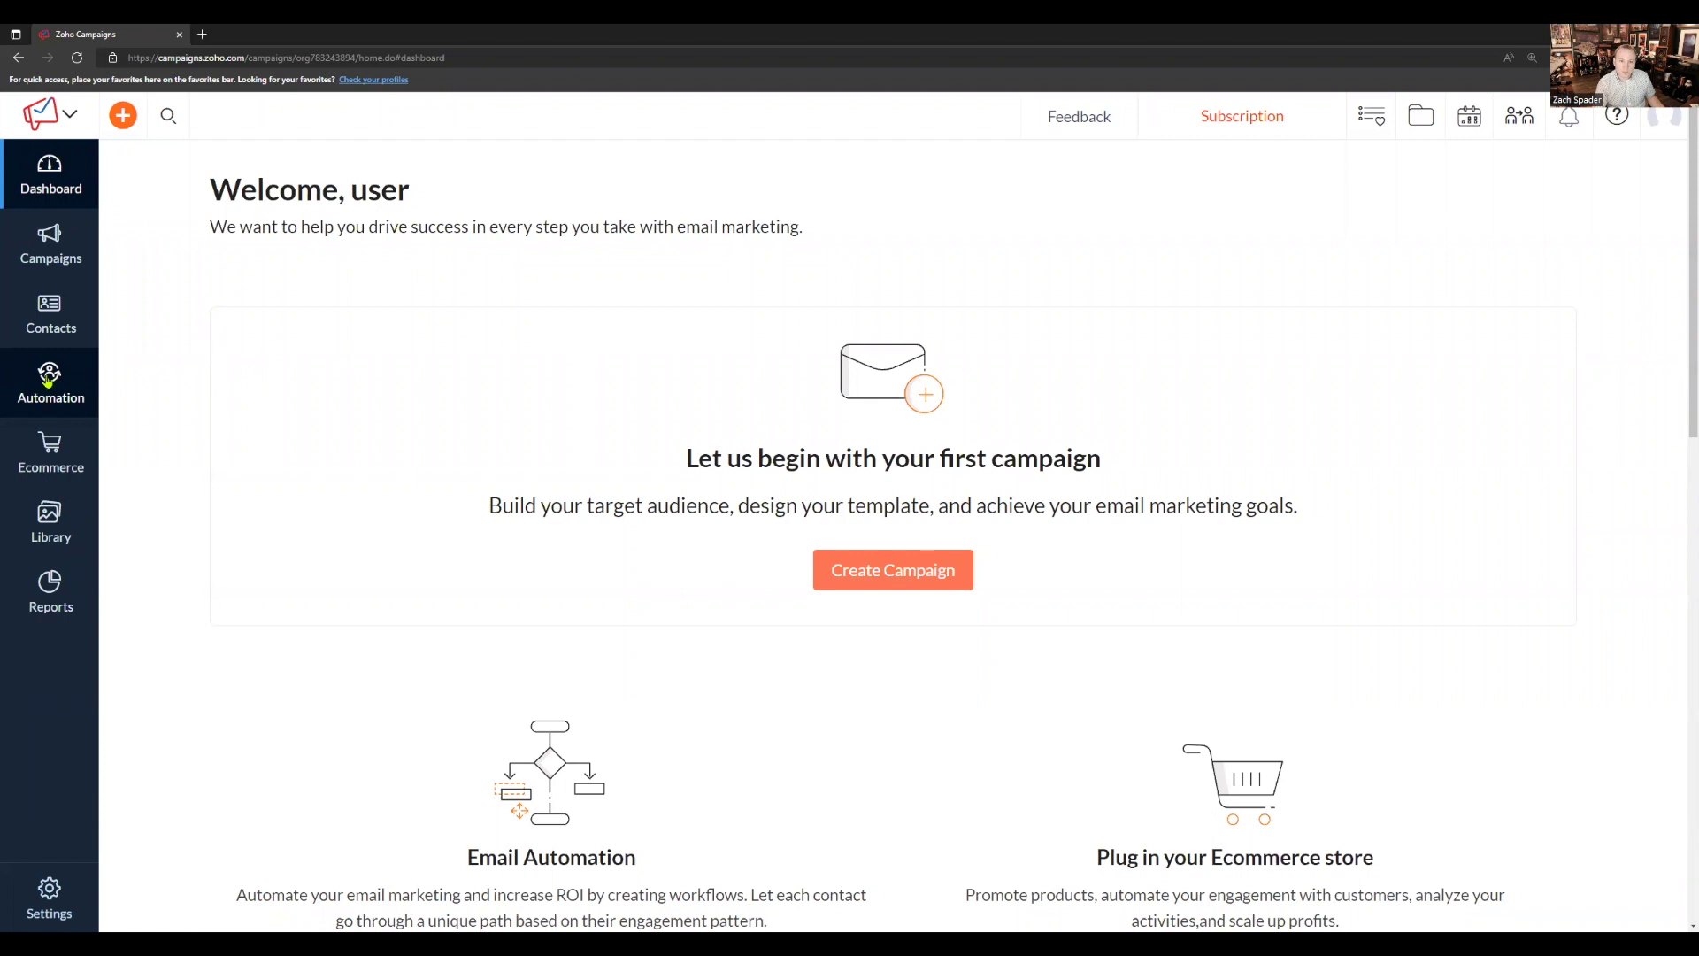
Step: Go to Automation > Workflows and start a first workflow to reach the template list
left_click(48, 379)
left_click(175, 425)
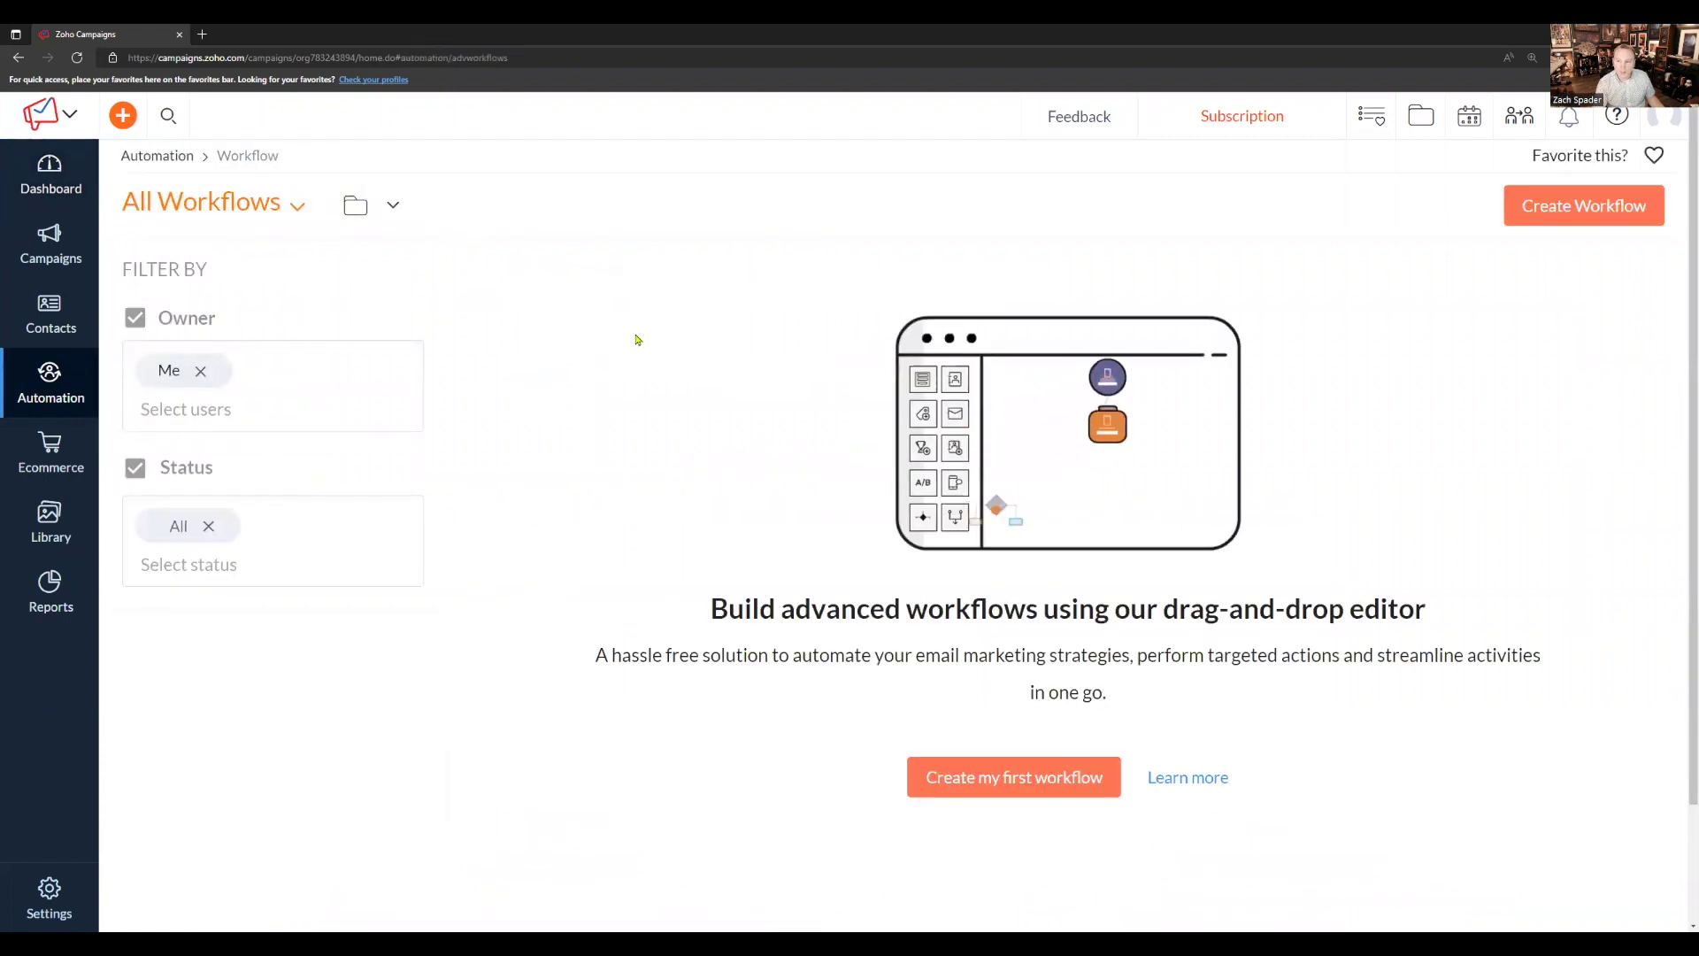
left_click(965, 782)
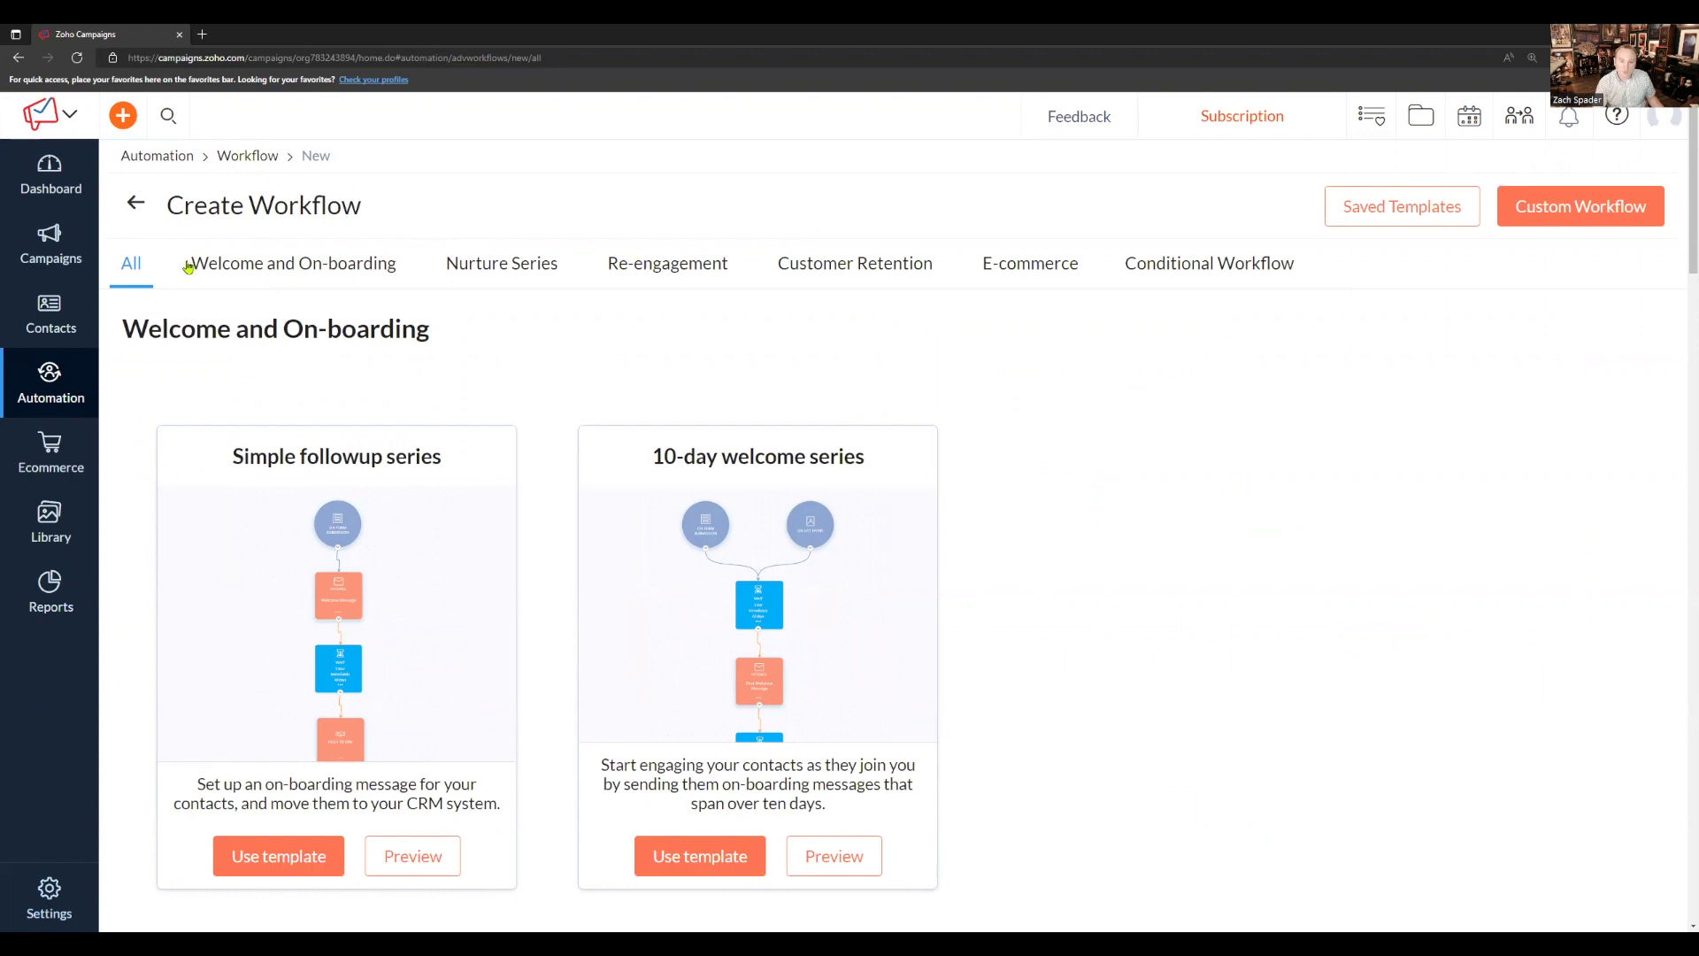
left_click_drag(187, 268, 797, 267)
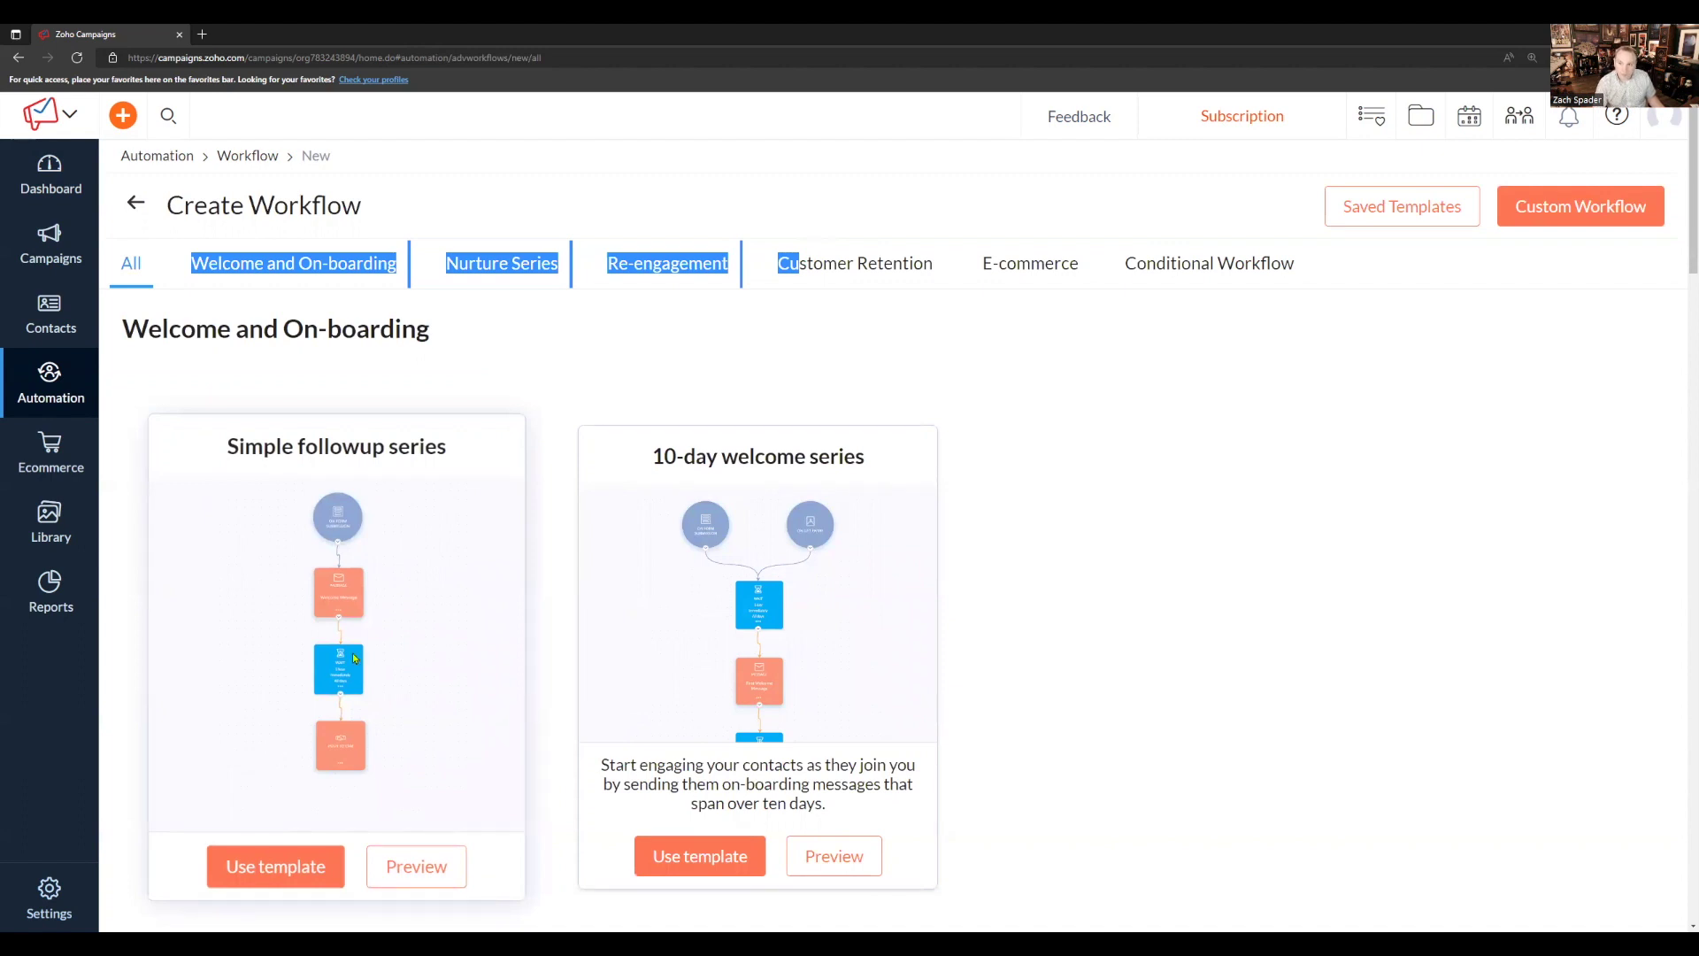
left_click(1274, 447)
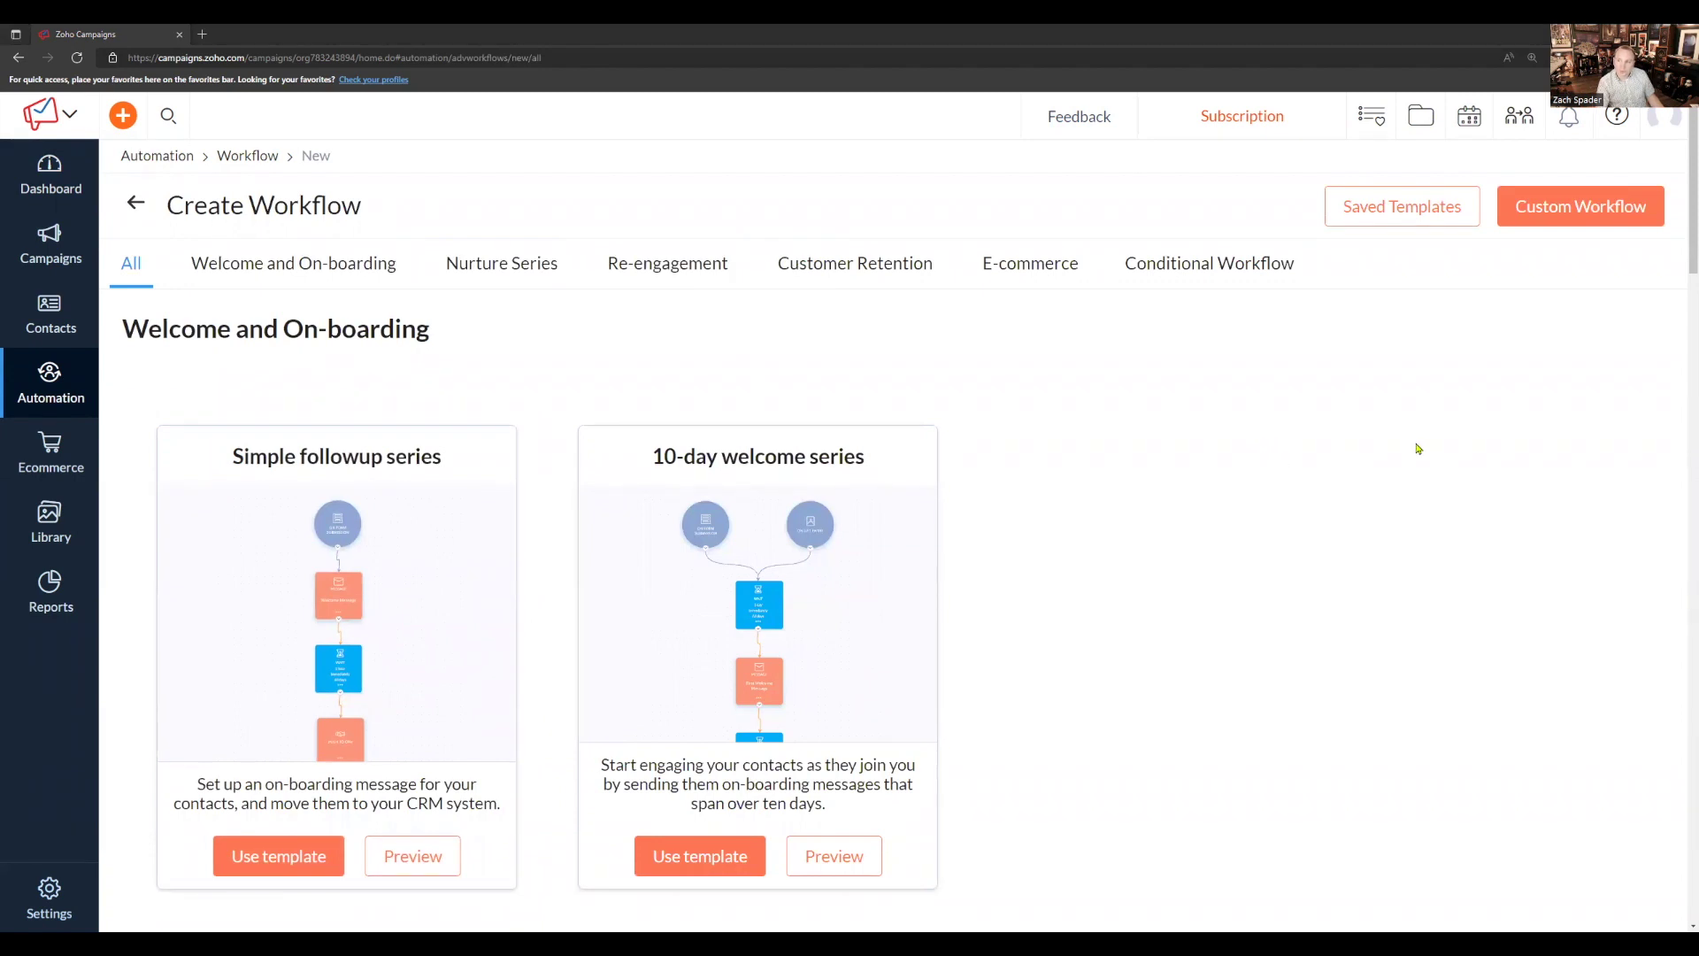
Step: Create a blank Custom Workflow named 'Drip Campaign'
left_click(1561, 209)
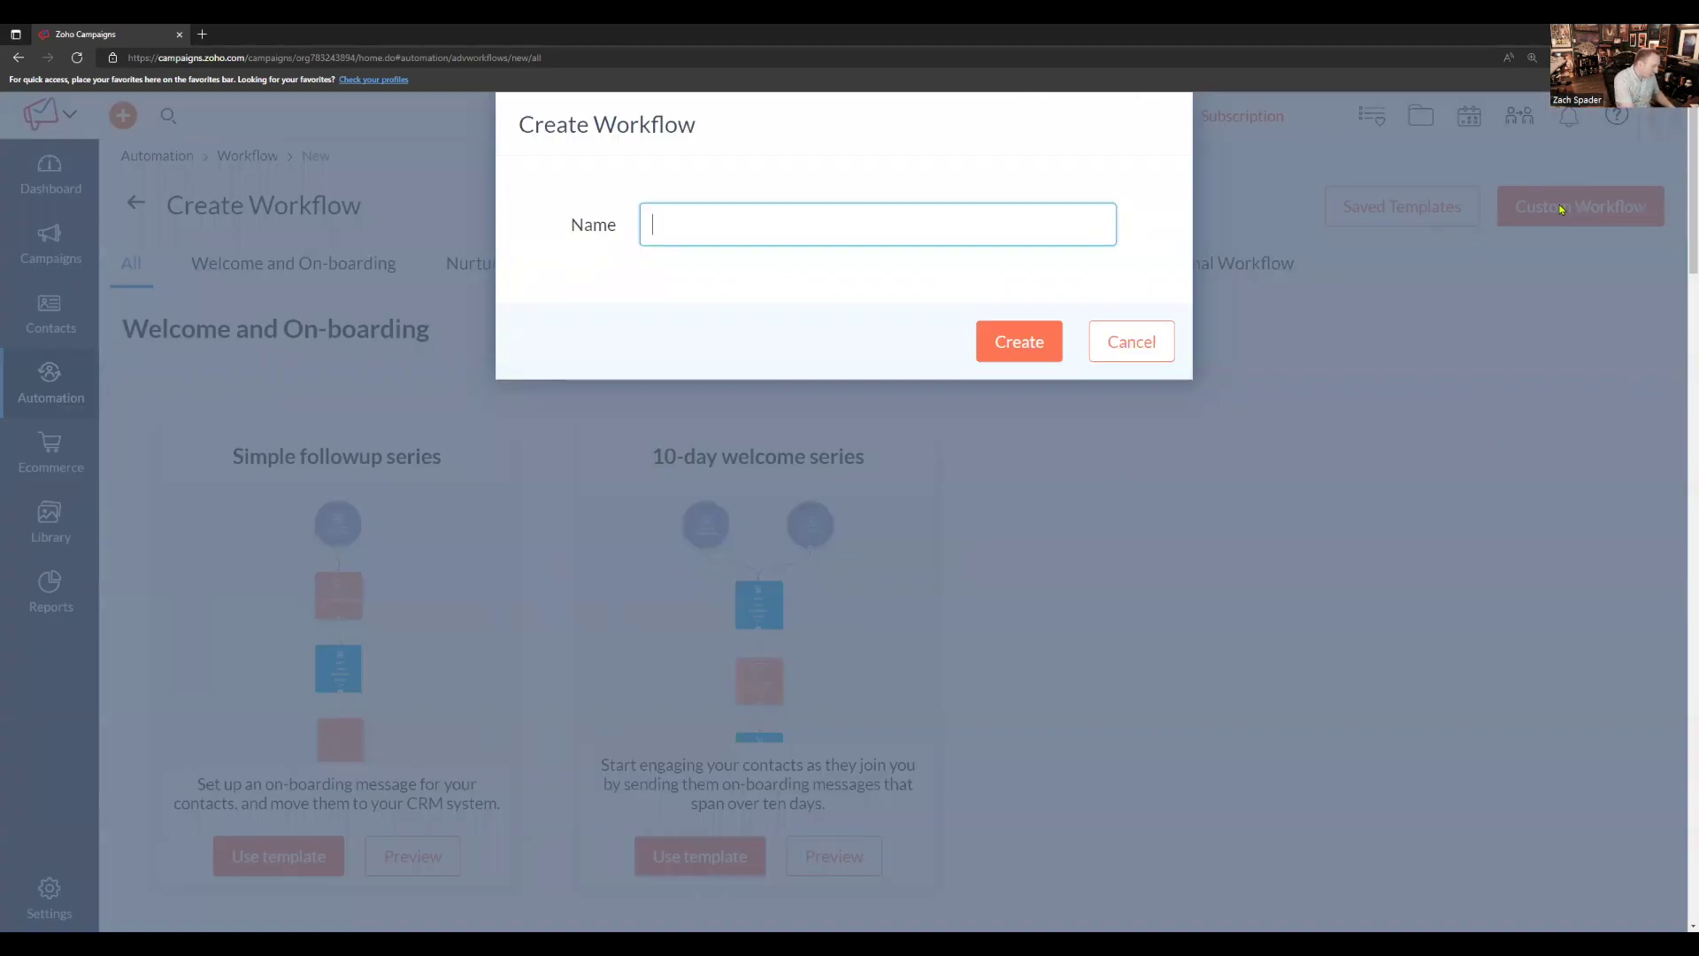
type("Drip Campaign")
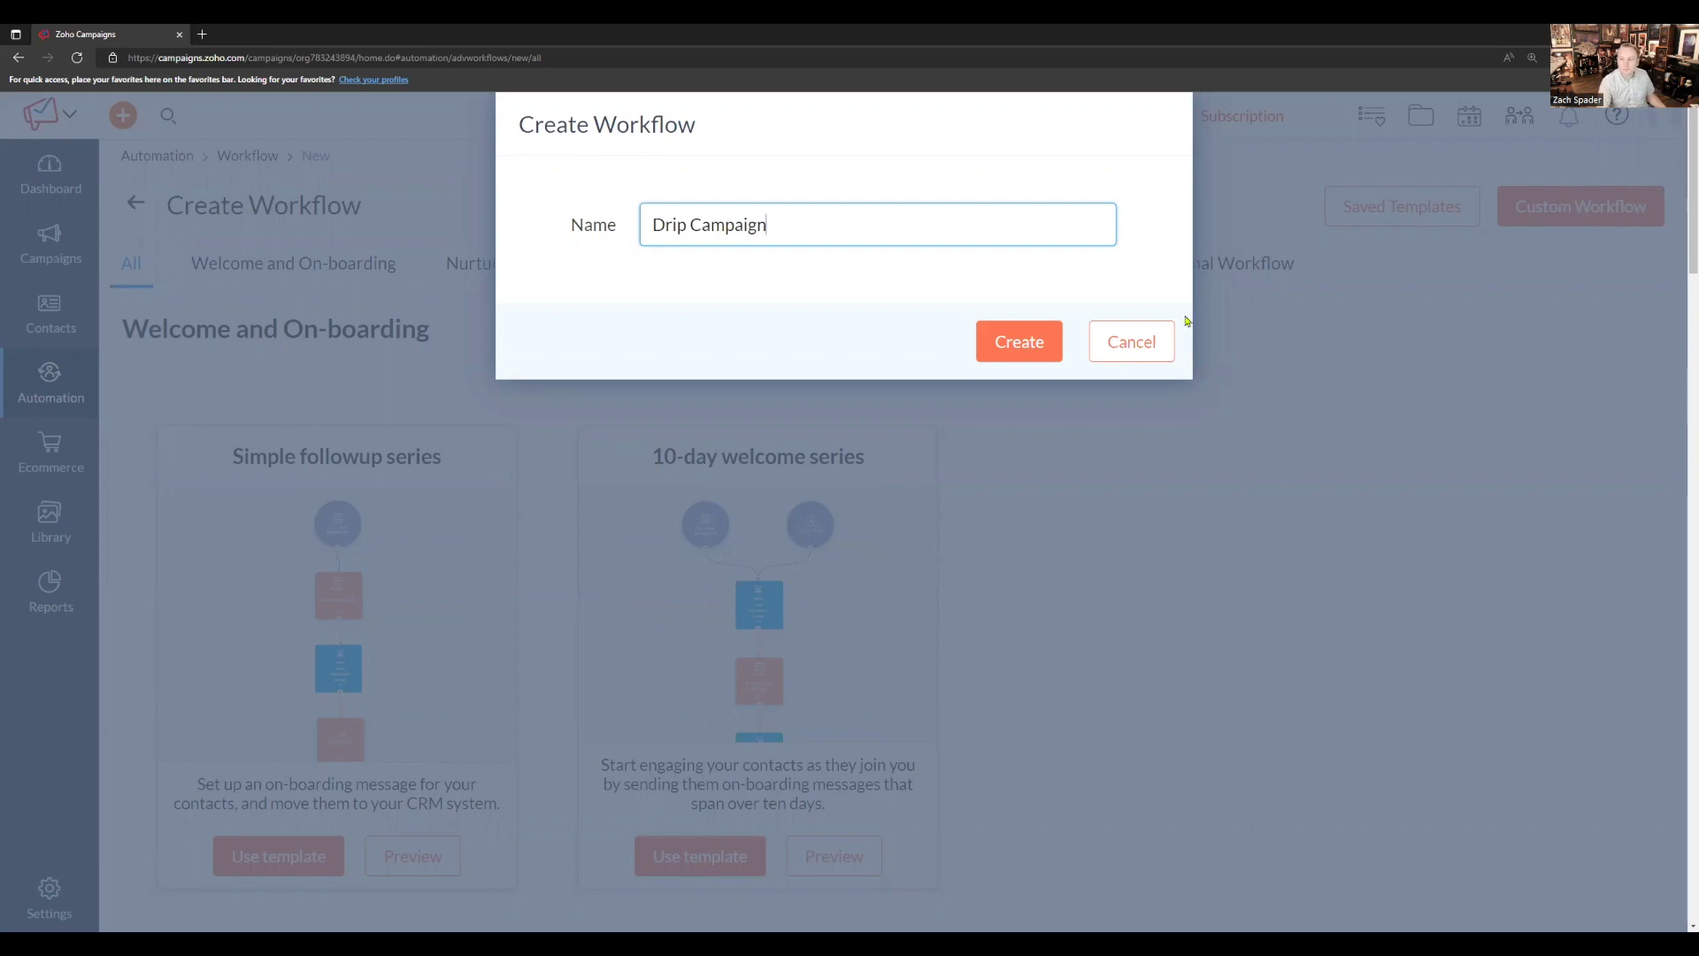
left_click(1031, 354)
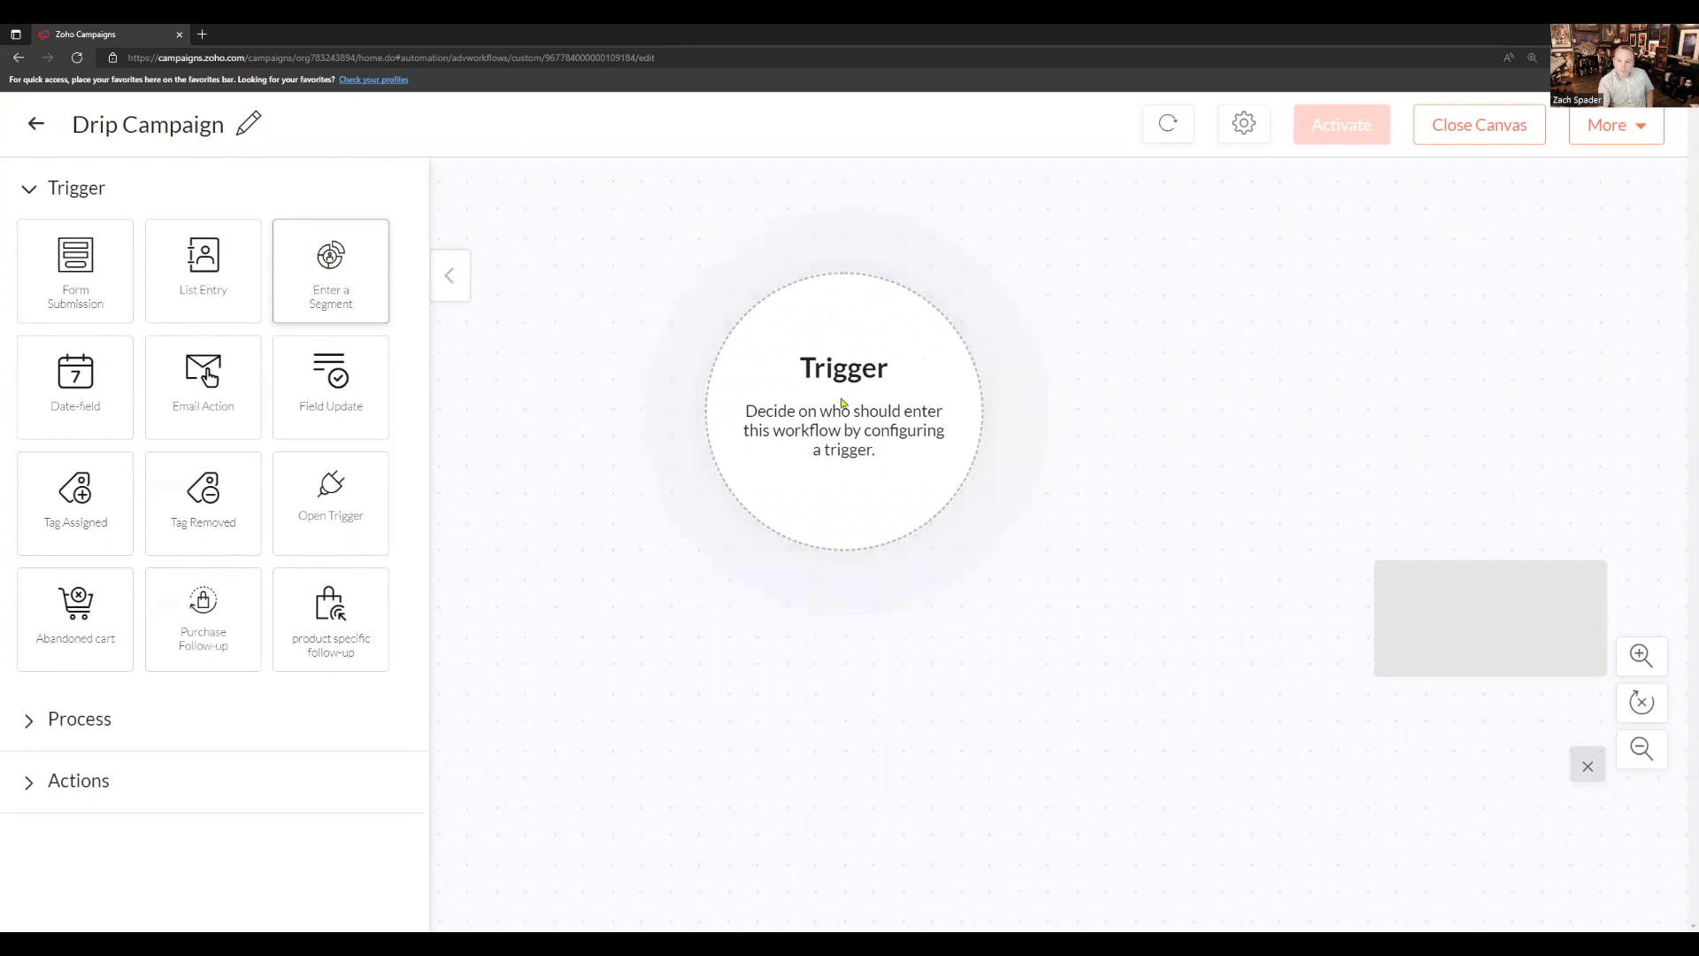
Step: Set Enter a Segment as the trigger and check its segment dropdown, which is empty
left_click_drag(825, 477, 831, 483)
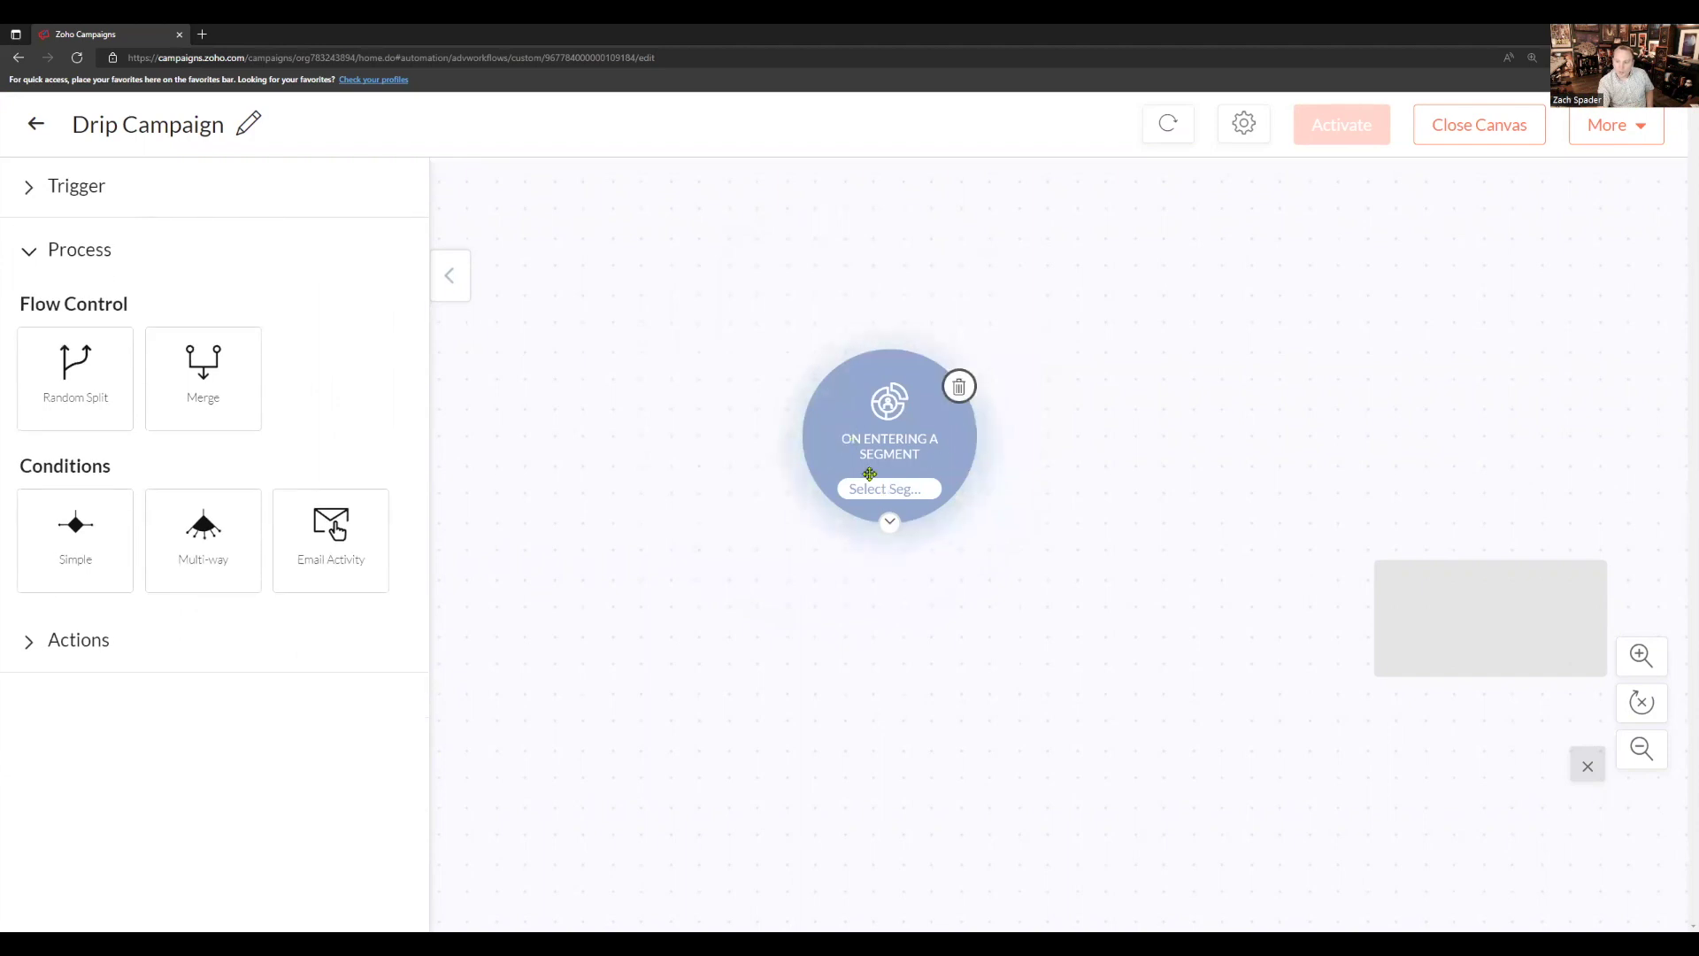
left_click(882, 490)
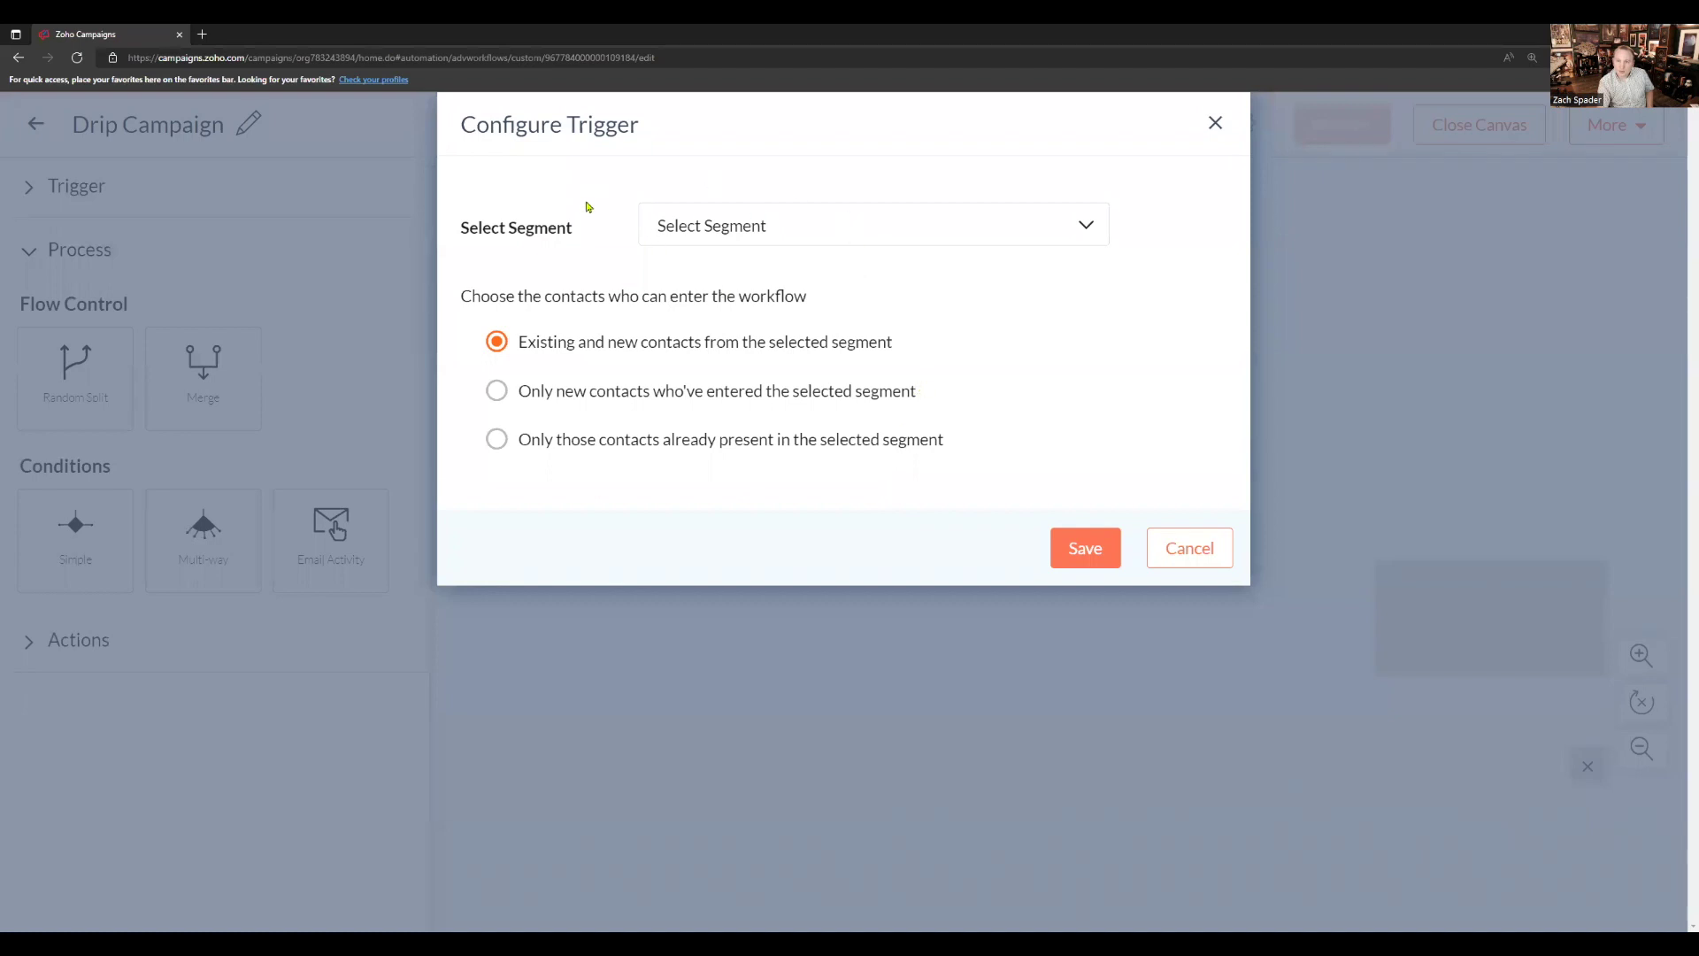
left_click(800, 228)
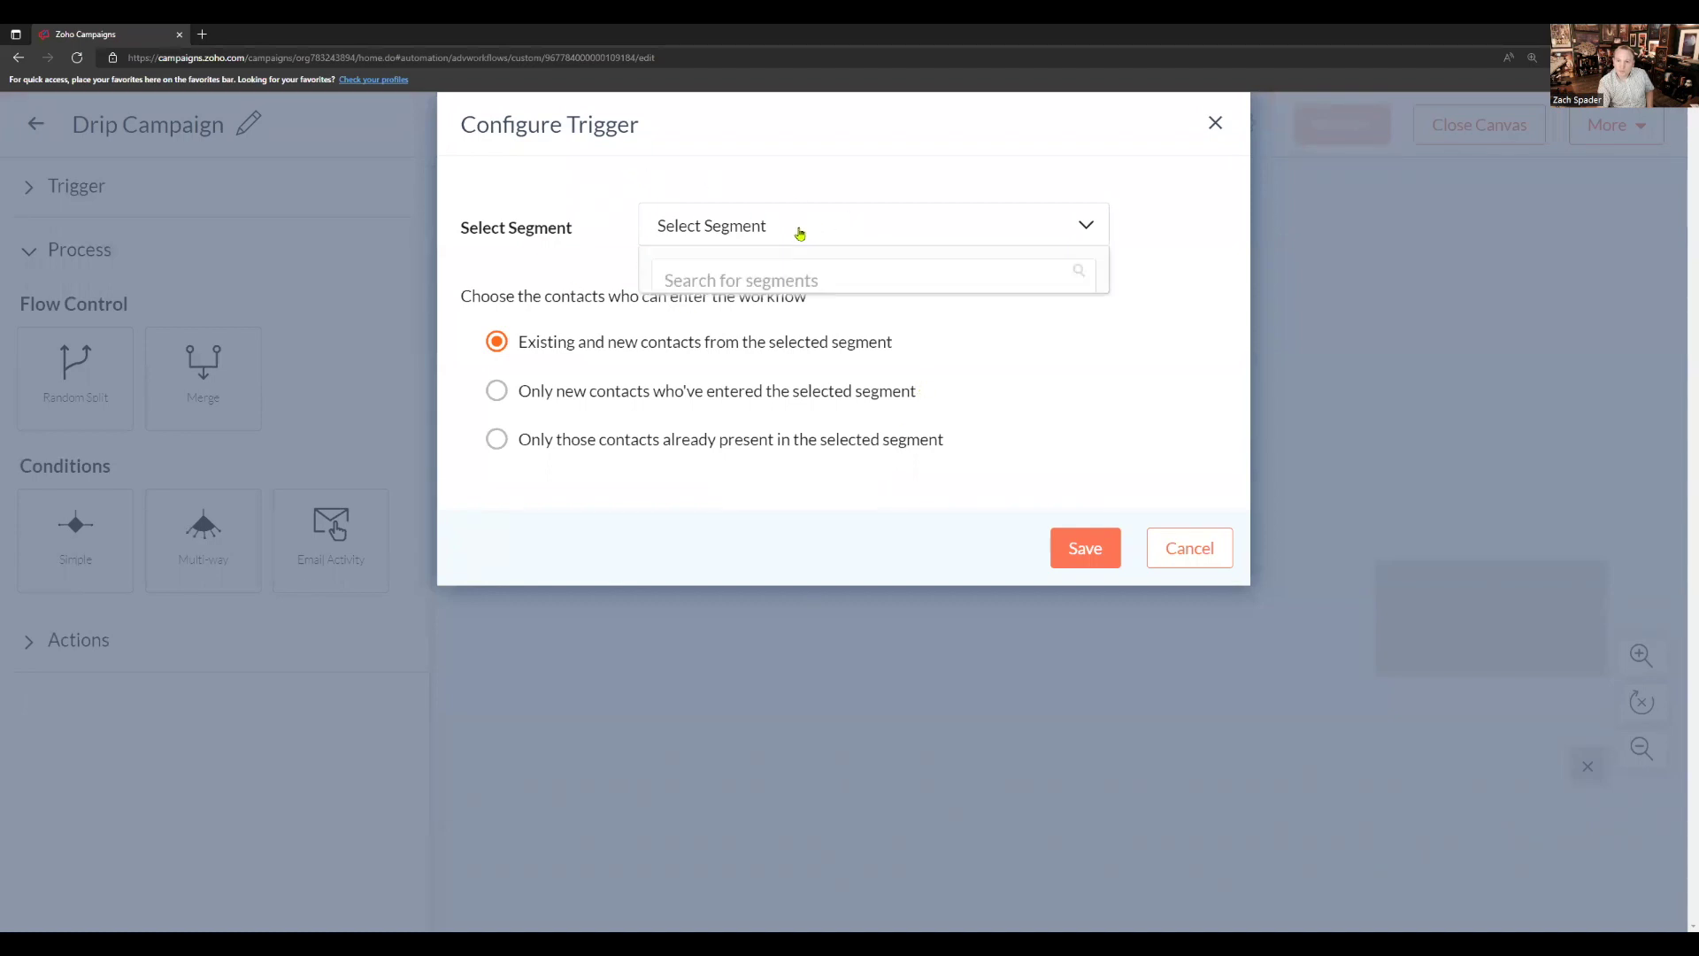
left_click(1187, 266)
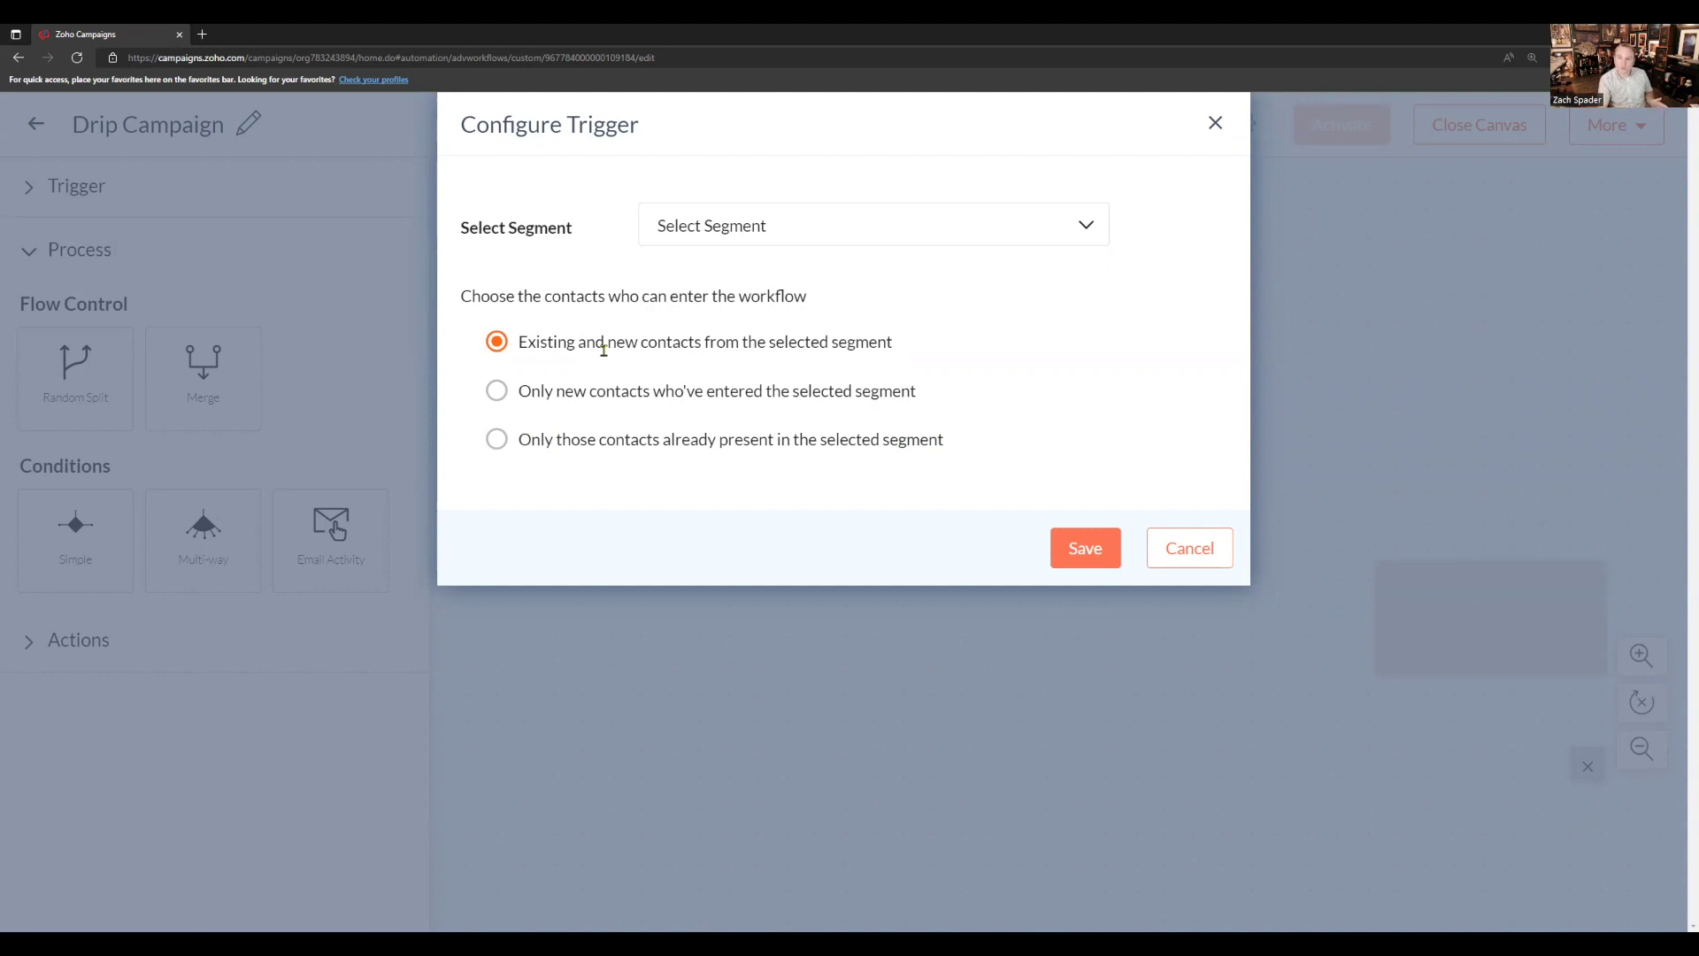
Step: Cancel and delete the segment trigger, then drop a Field Update trigger in its place
left_click(1180, 549)
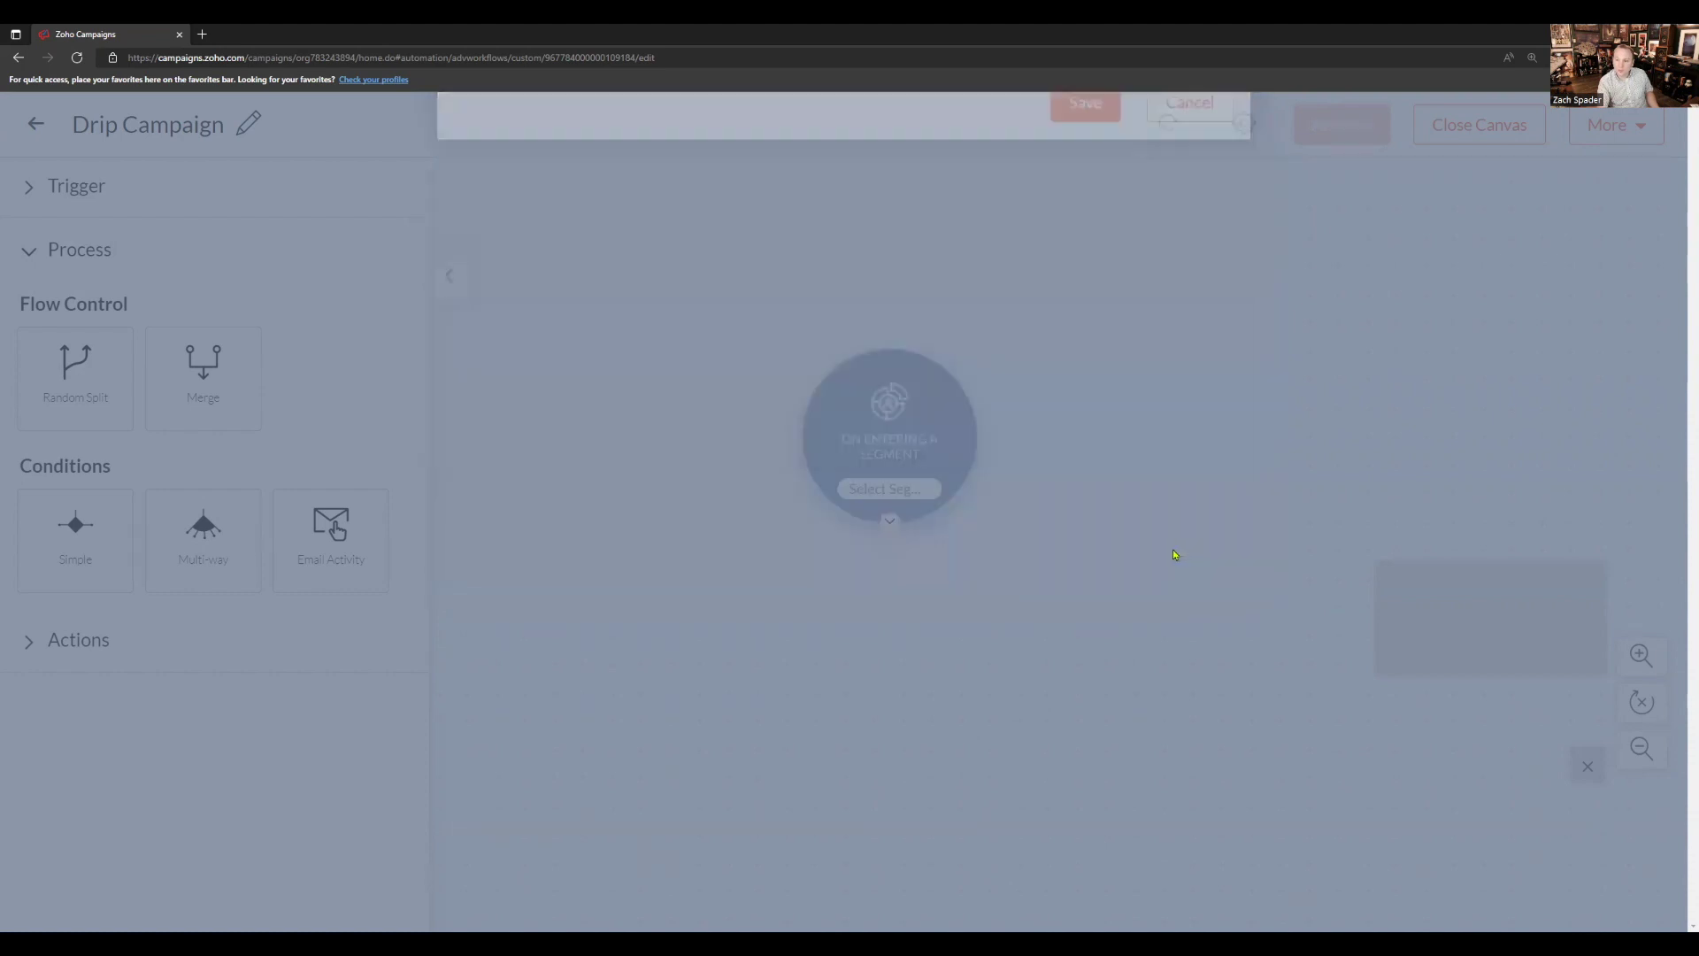
left_click(959, 388)
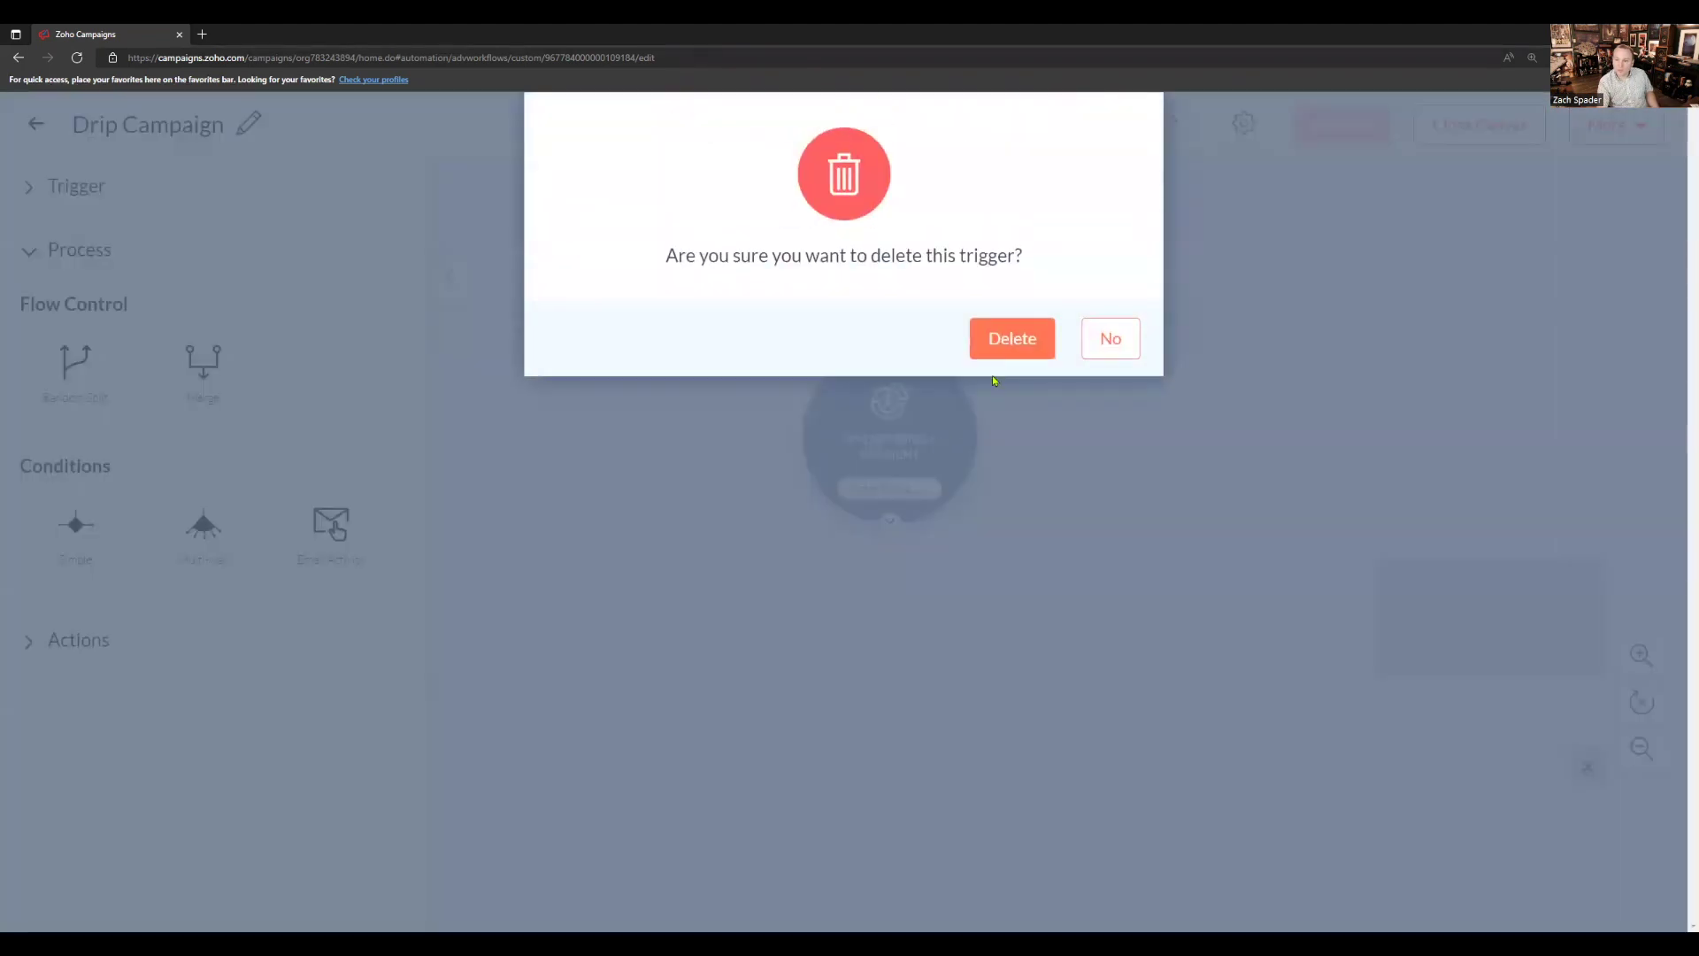
left_click(1002, 348)
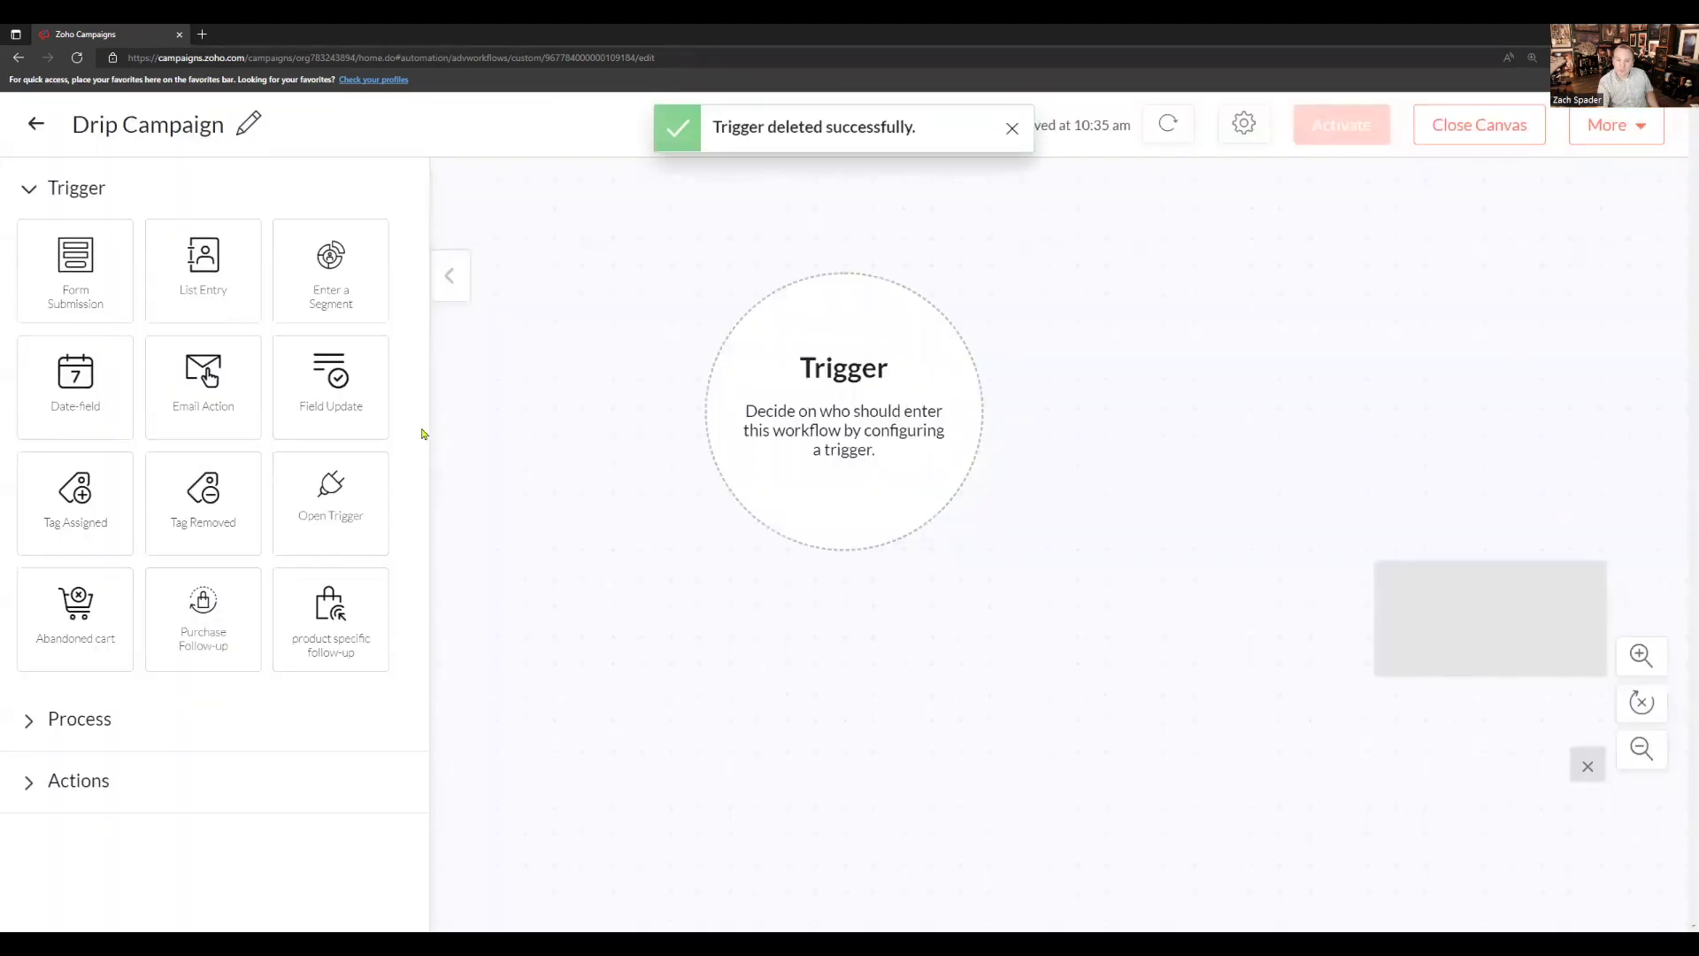
left_click_drag(330, 383, 792, 415)
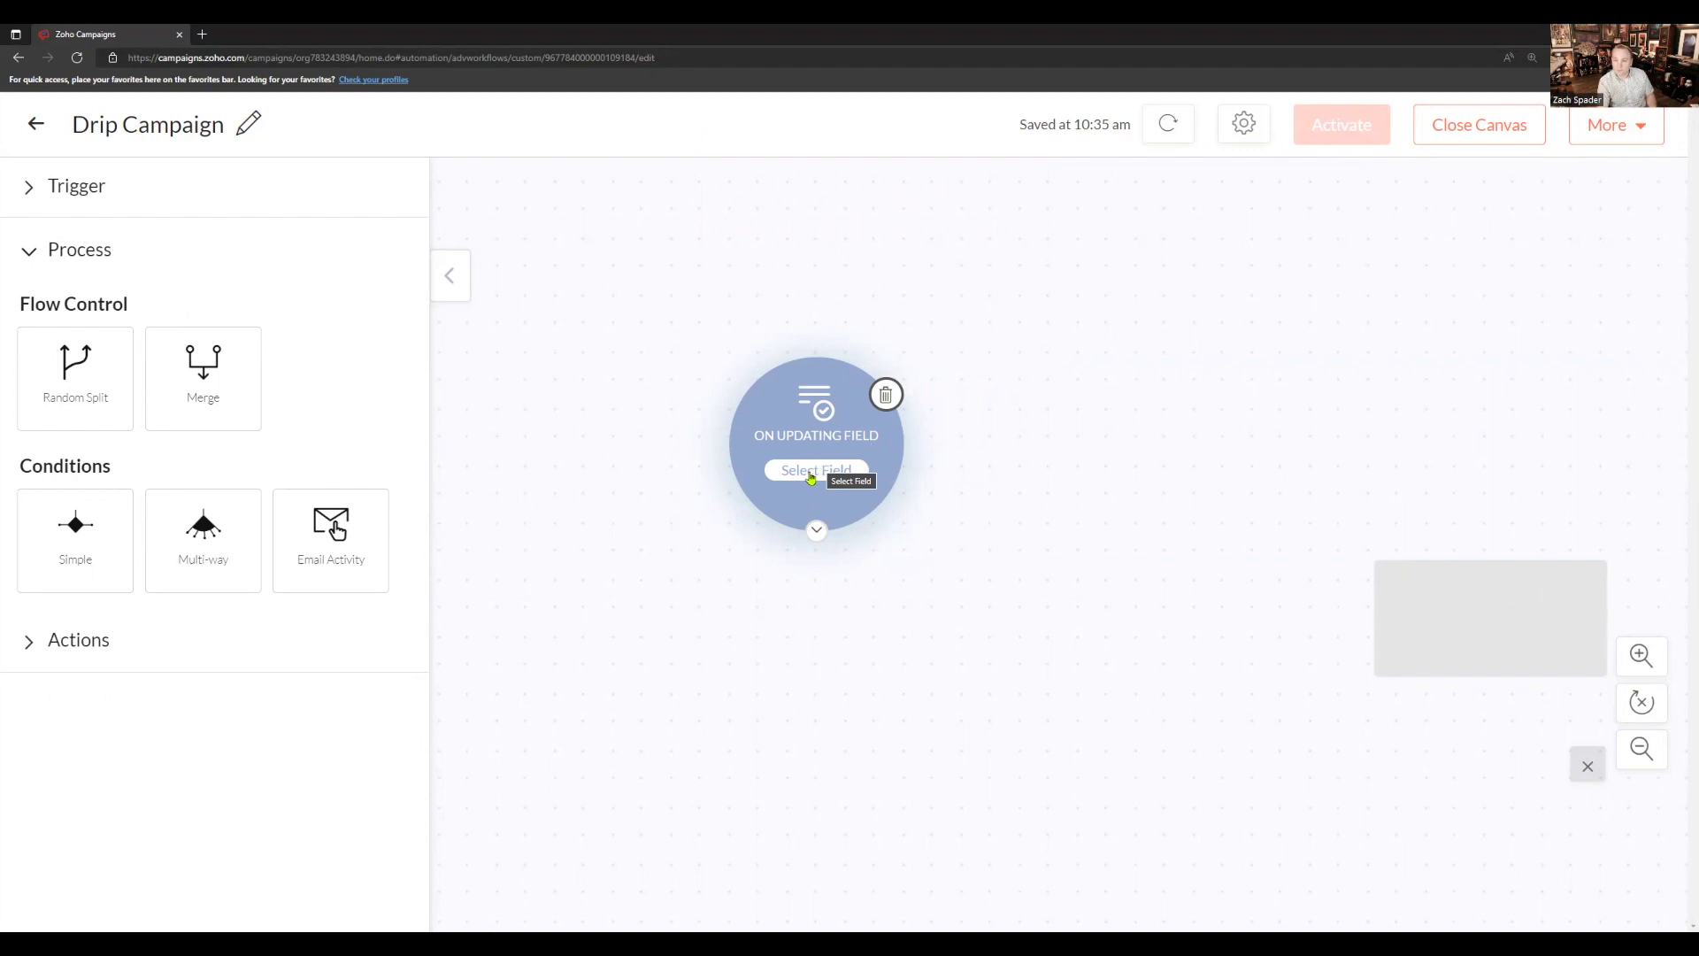
Step: Look through the field-update trigger's field choices, then cancel without selecting a field
left_click(810, 477)
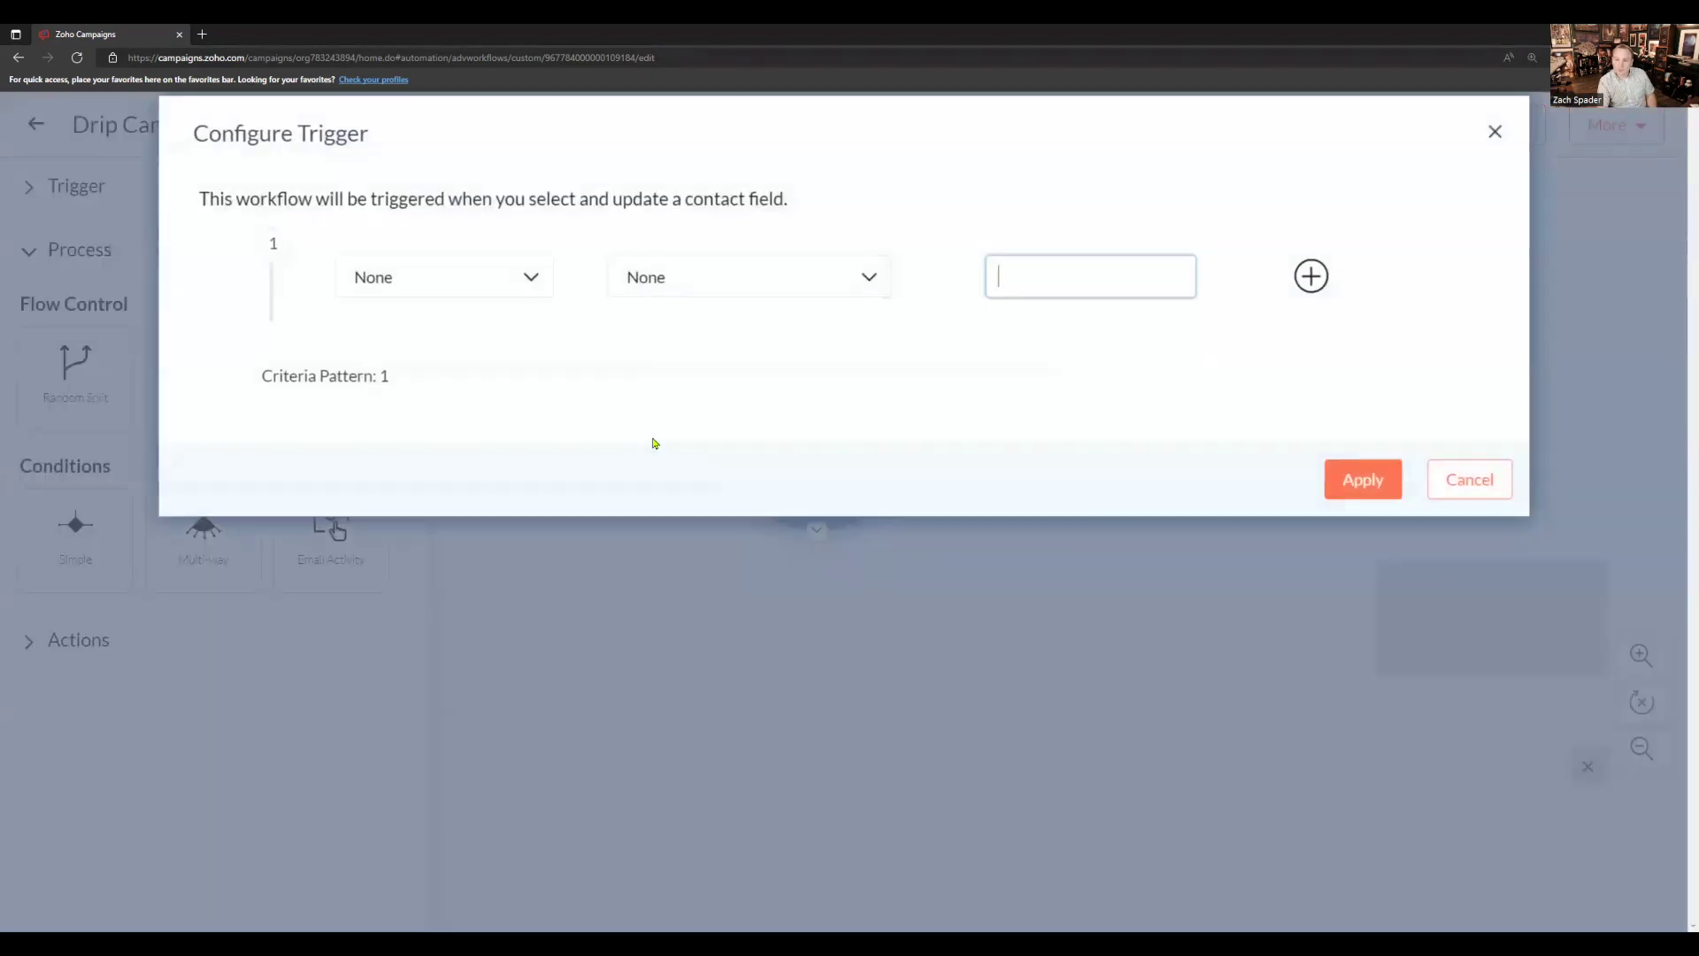
left_click(474, 277)
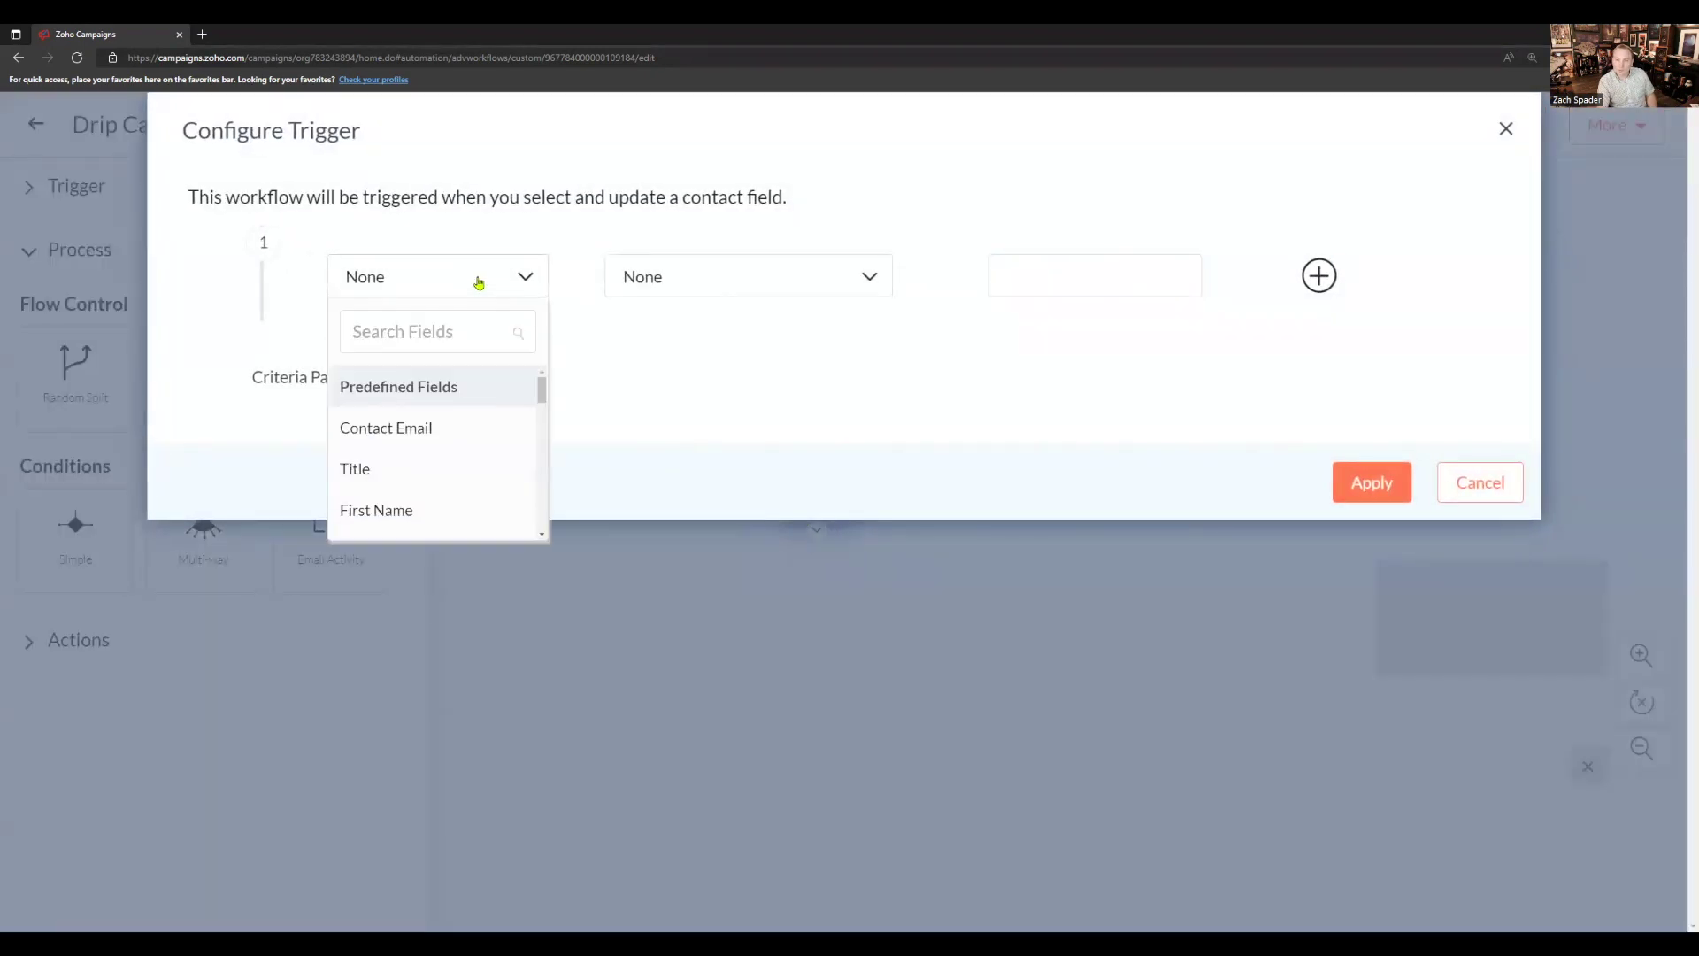
left_click(625, 352)
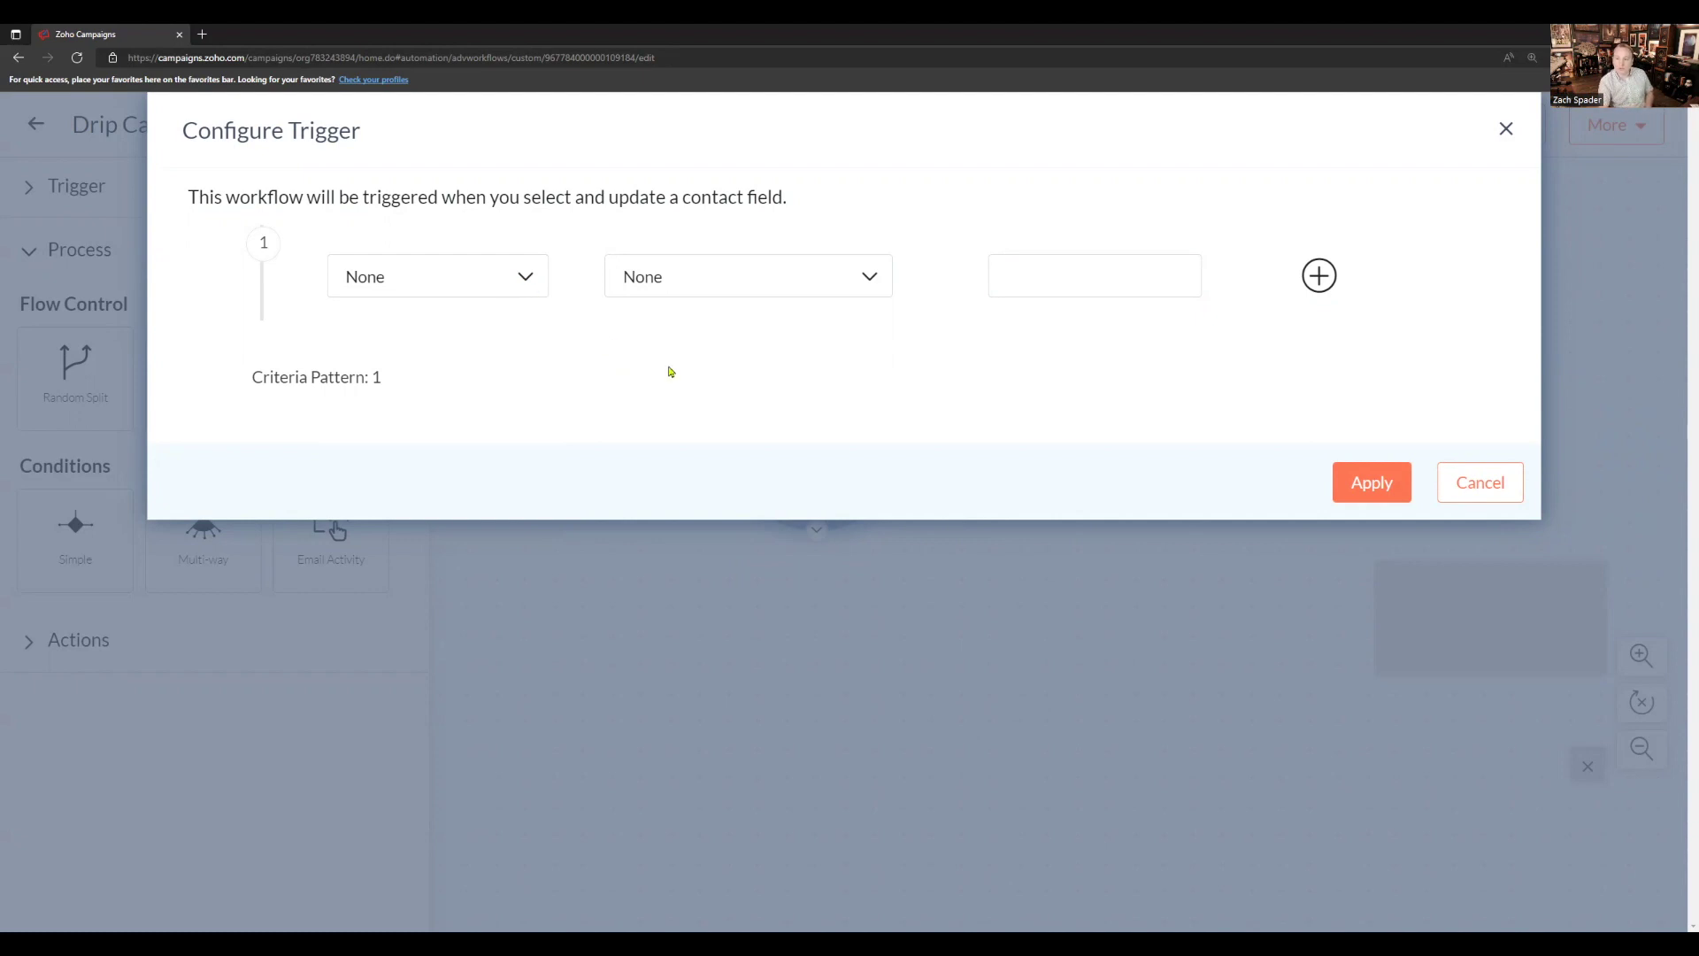
left_click(1479, 482)
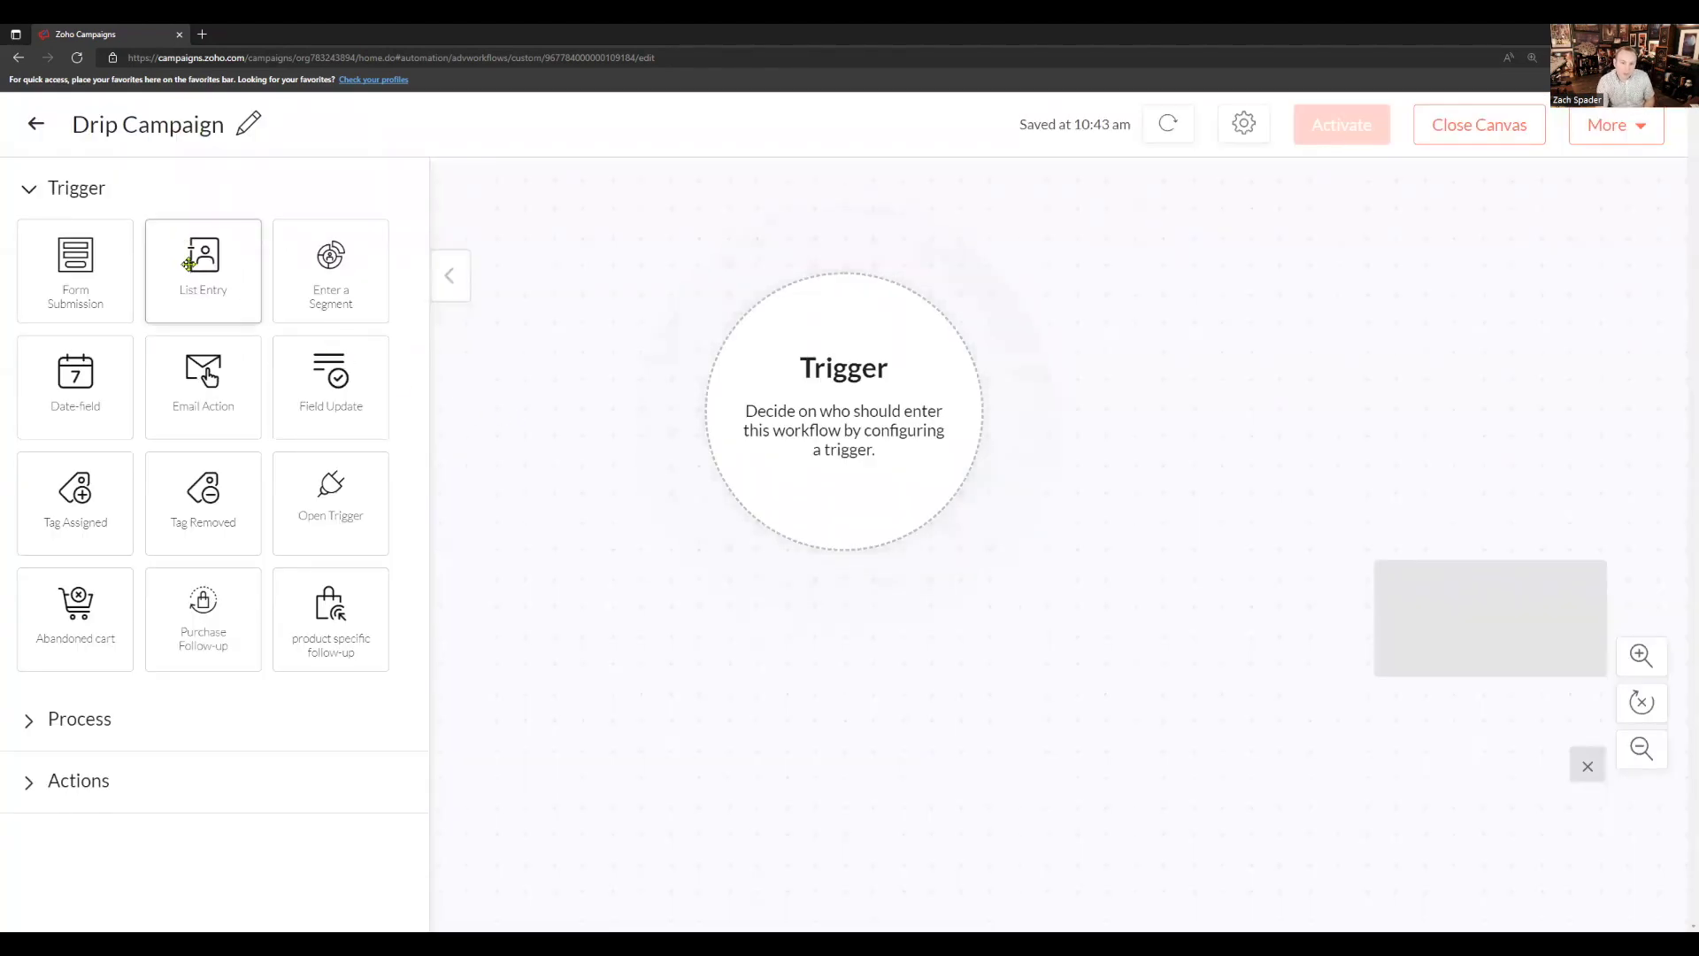
Step: Set a List Entry trigger on the Newsletter list and save it
left_click_drag(190, 264, 841, 416)
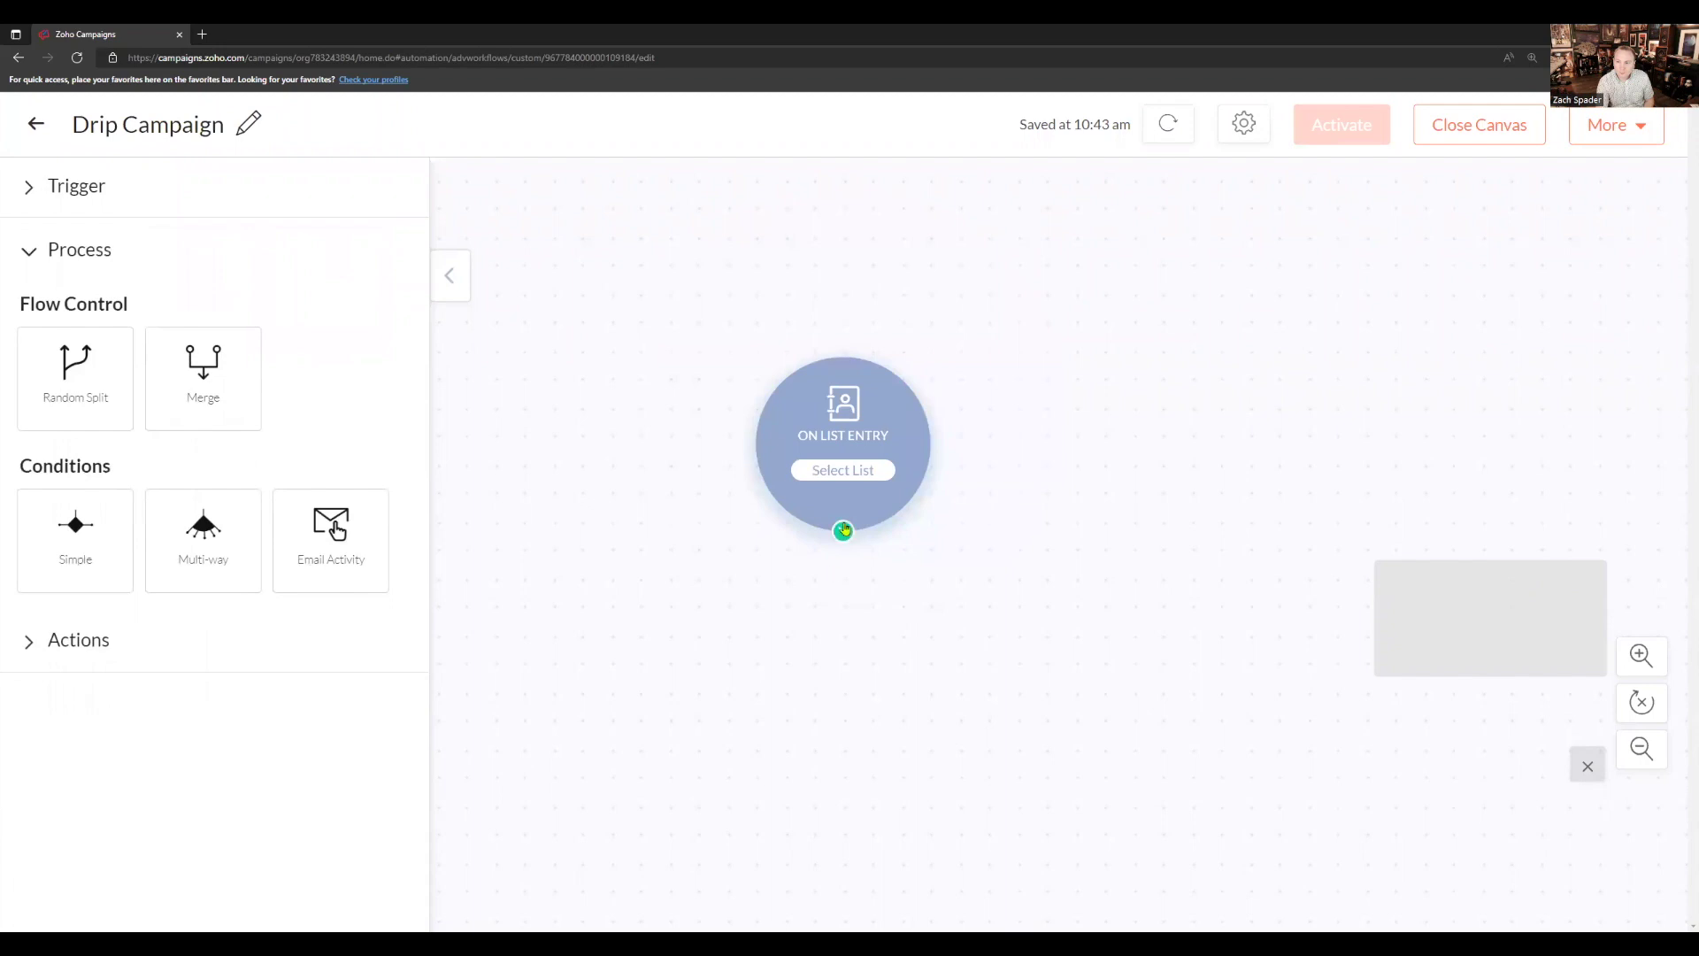
left_click(837, 469)
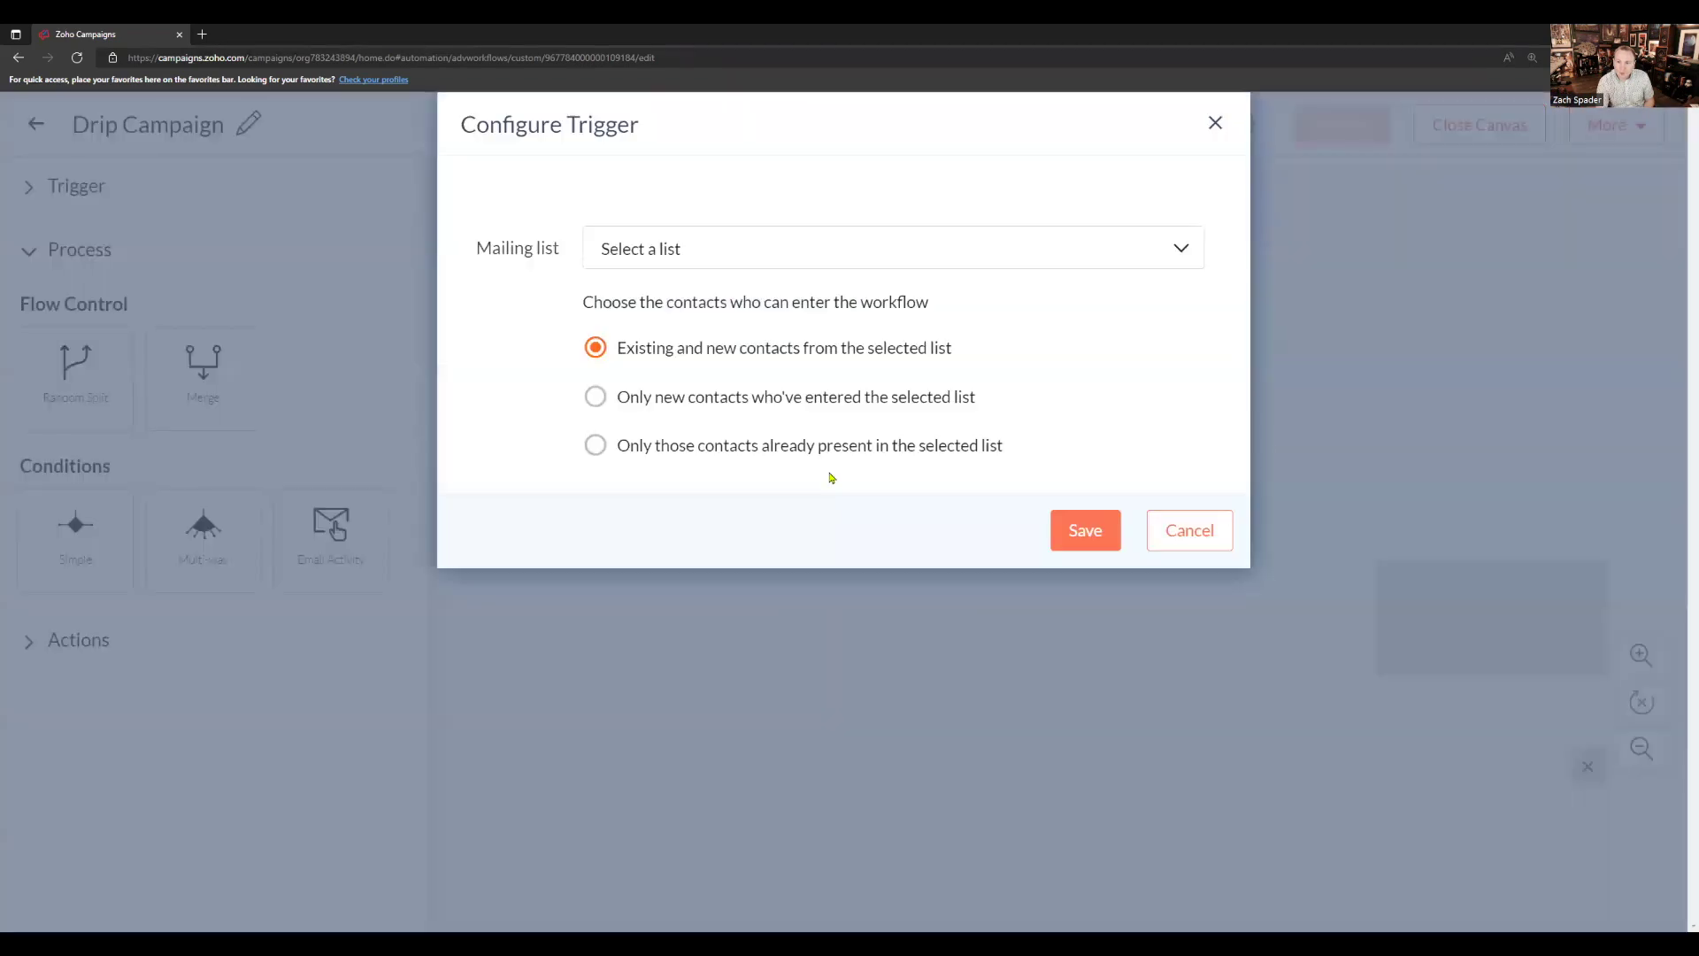
left_click(753, 247)
left_click(672, 363)
left_click(1103, 534)
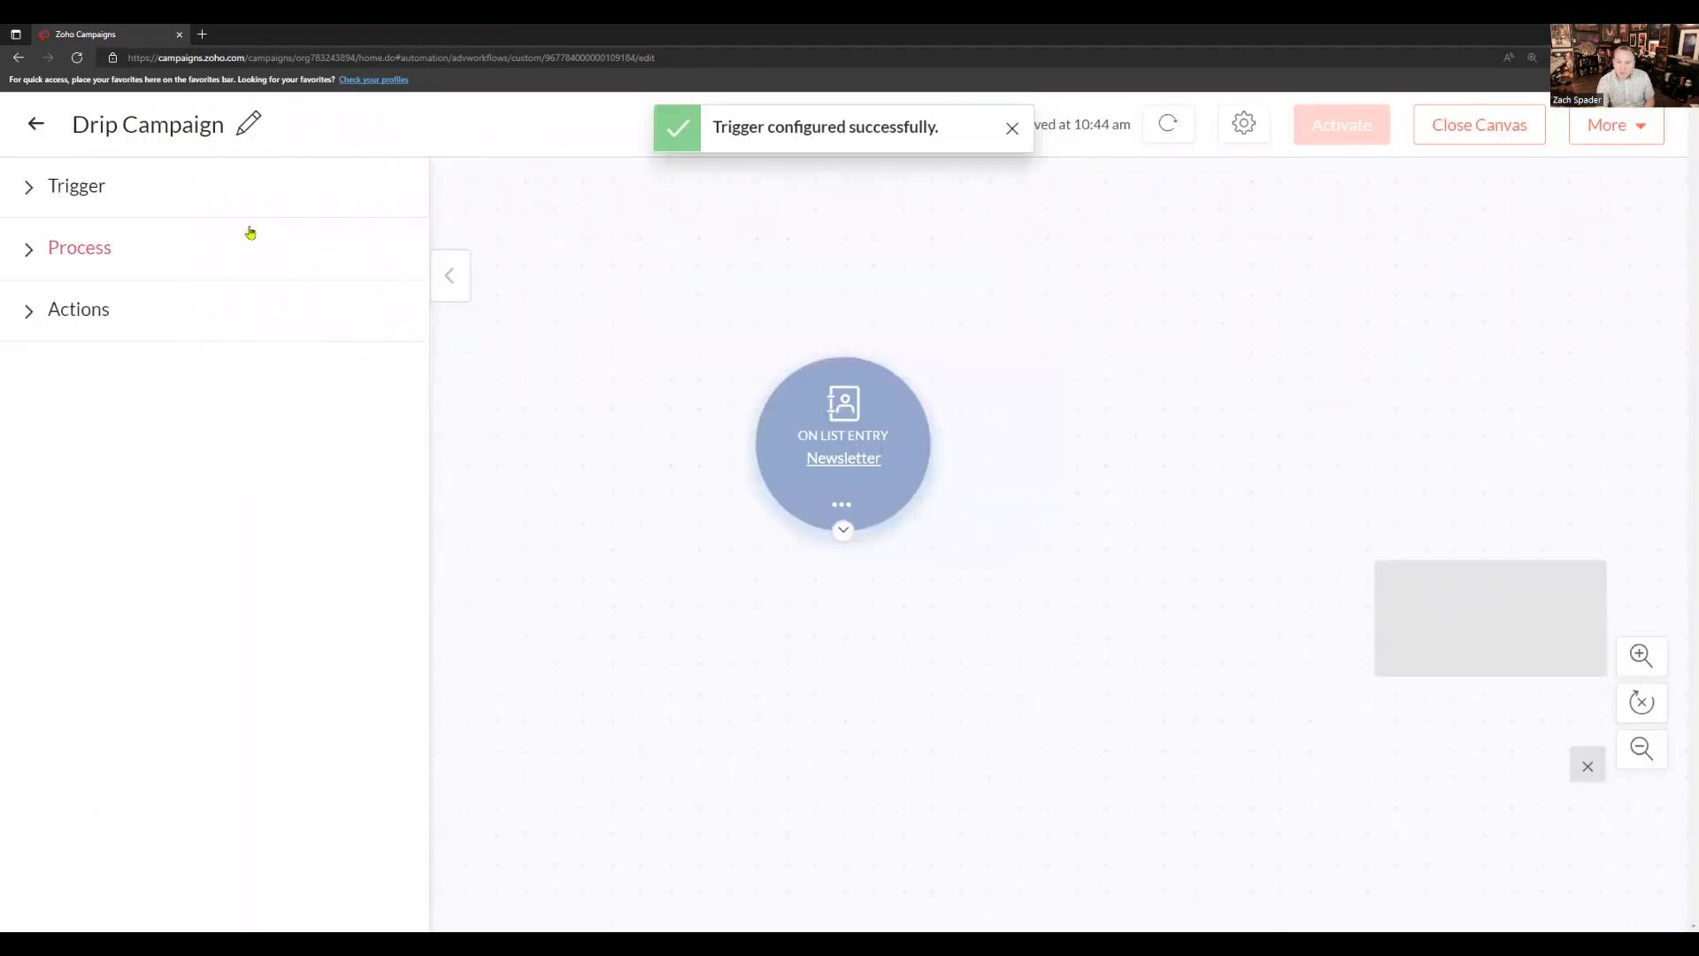
left_click(74, 195)
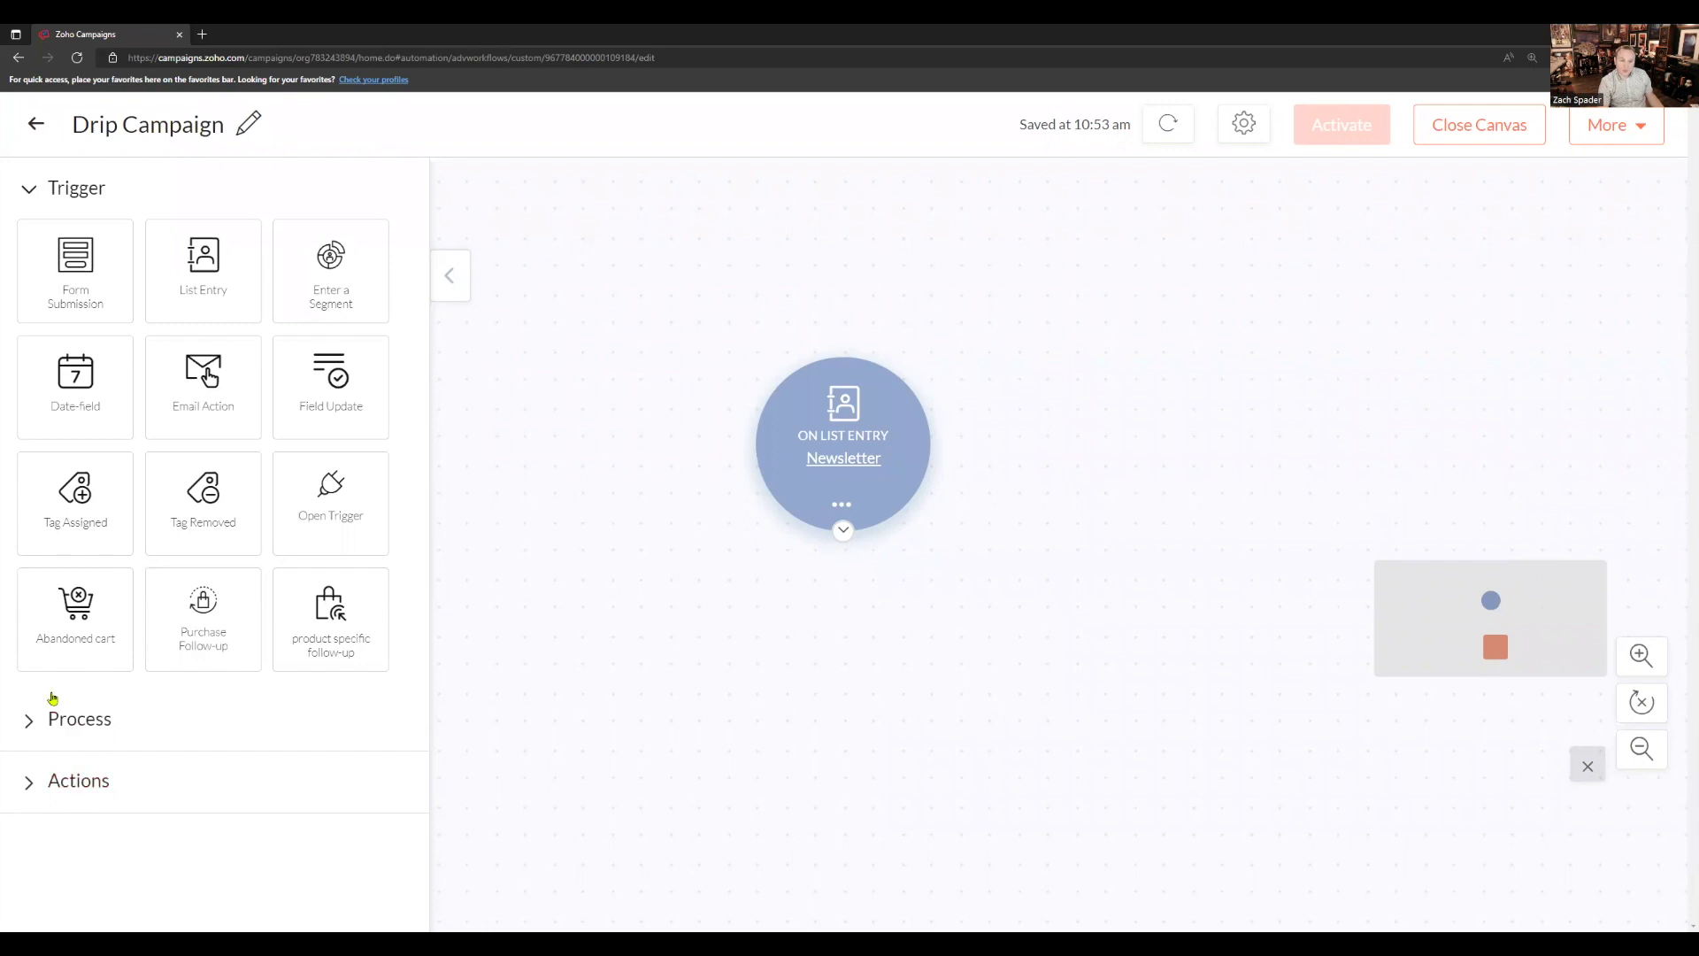
left_click(59, 724)
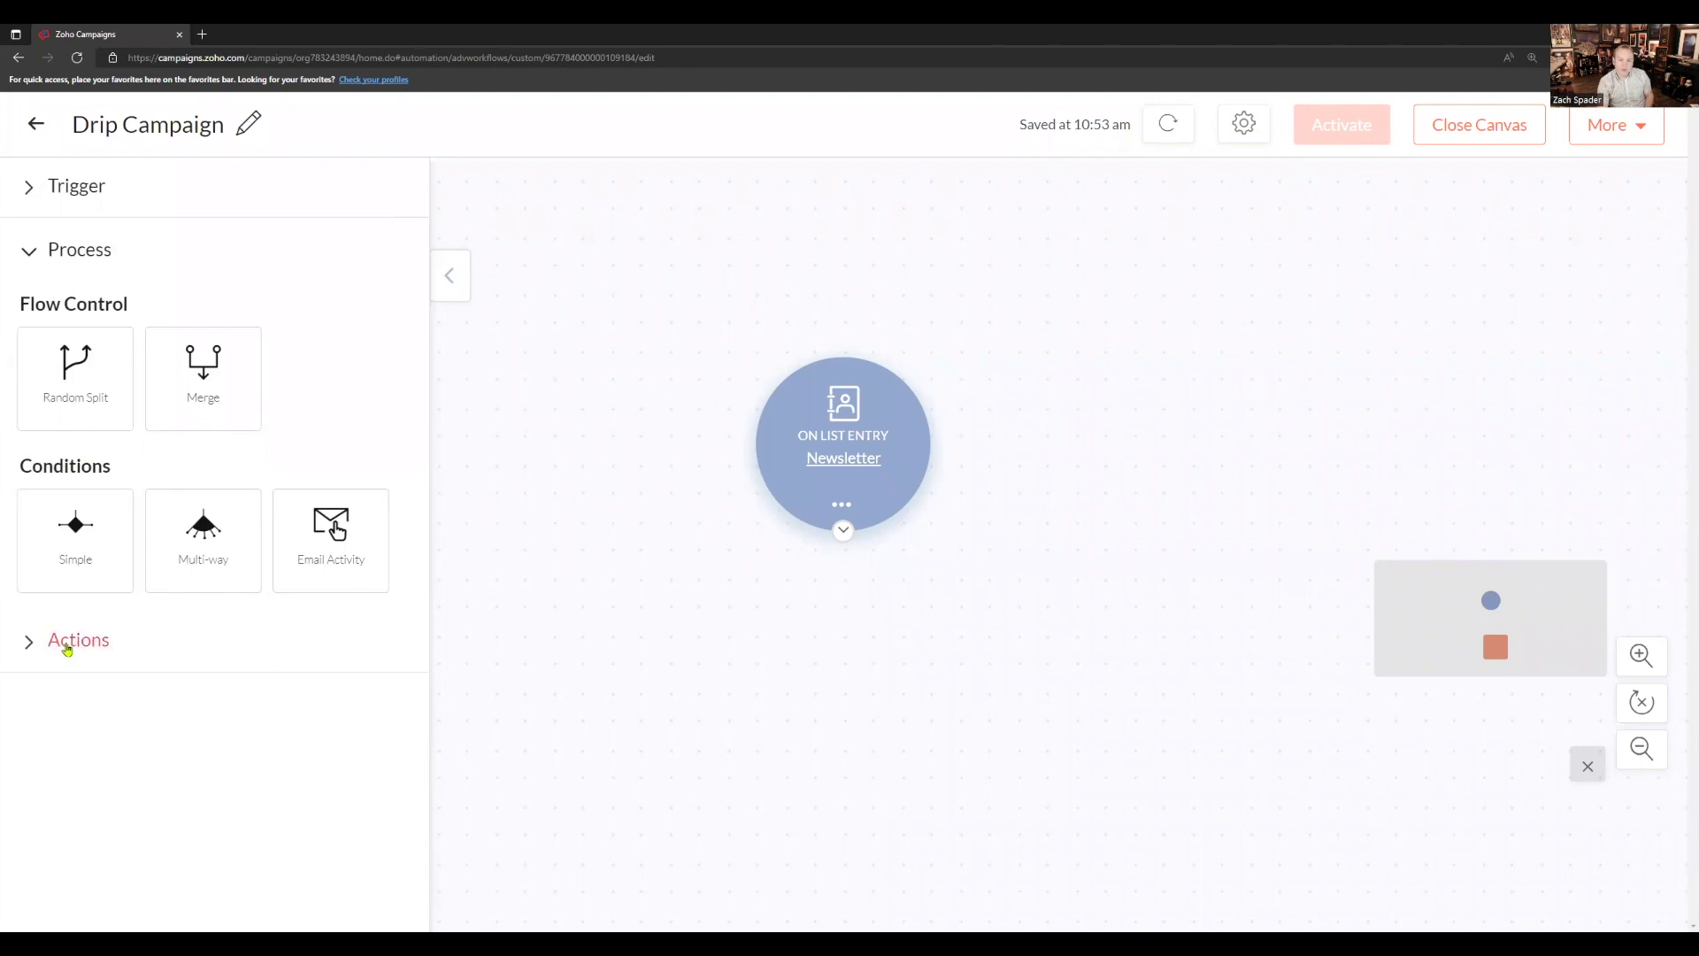
Step: Expand Actions and browse the Engagement and Productivity action cards
left_click(67, 642)
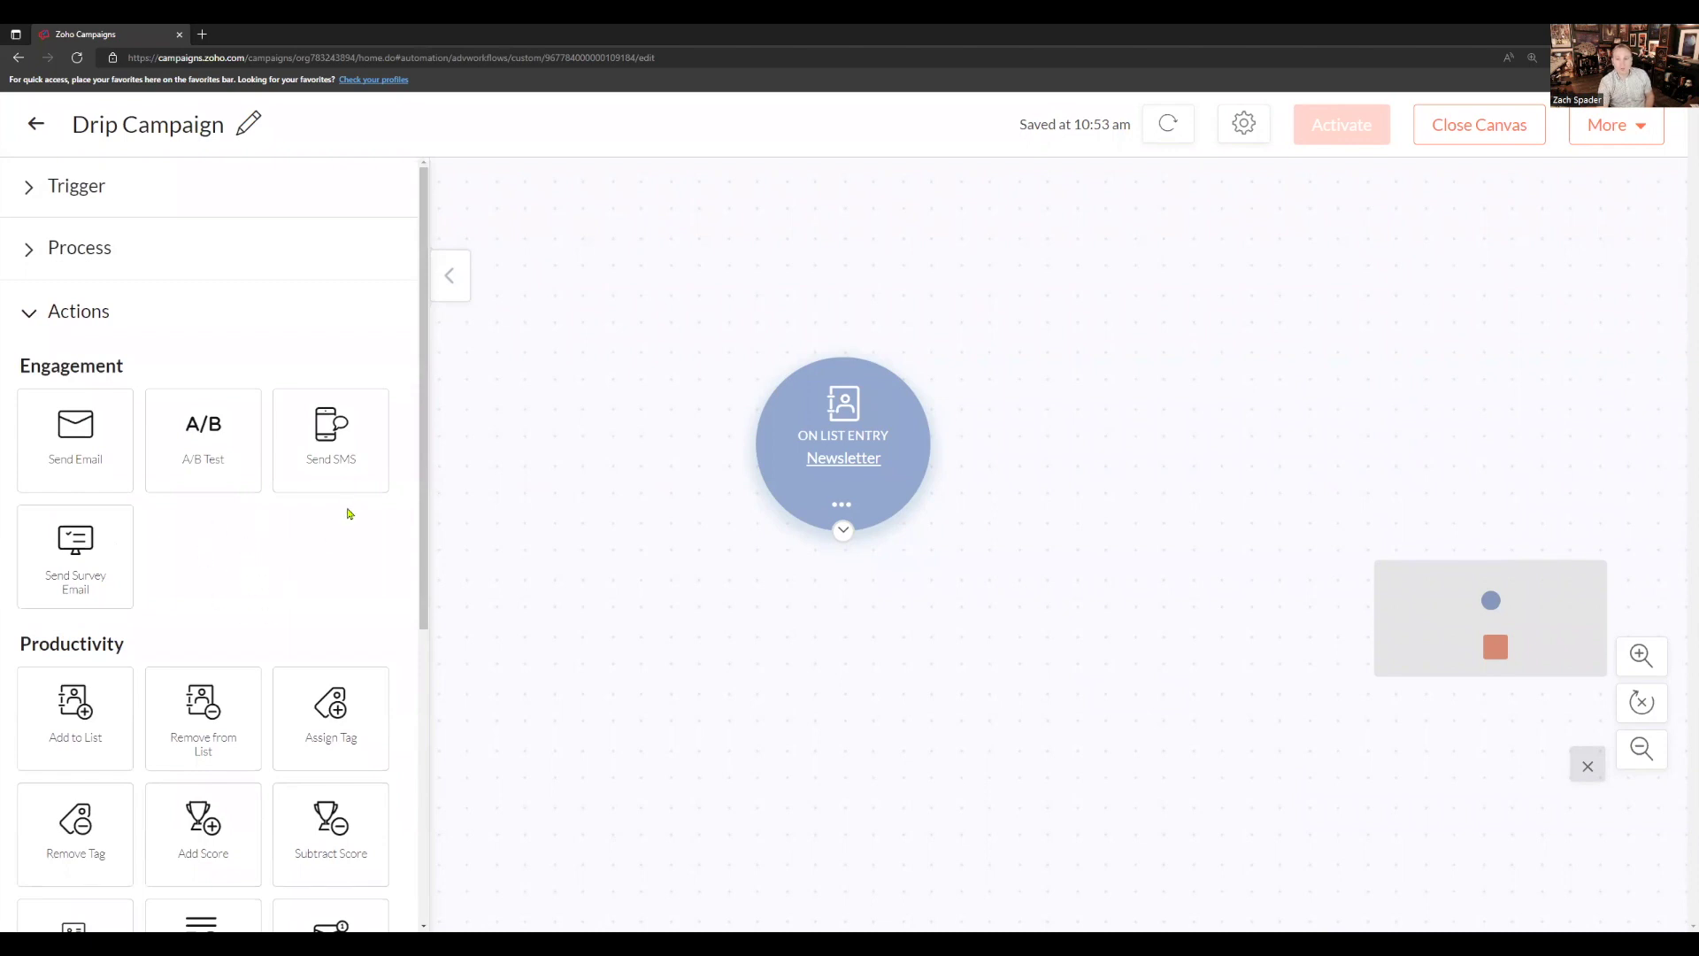
scroll(353, 506, "down", 1)
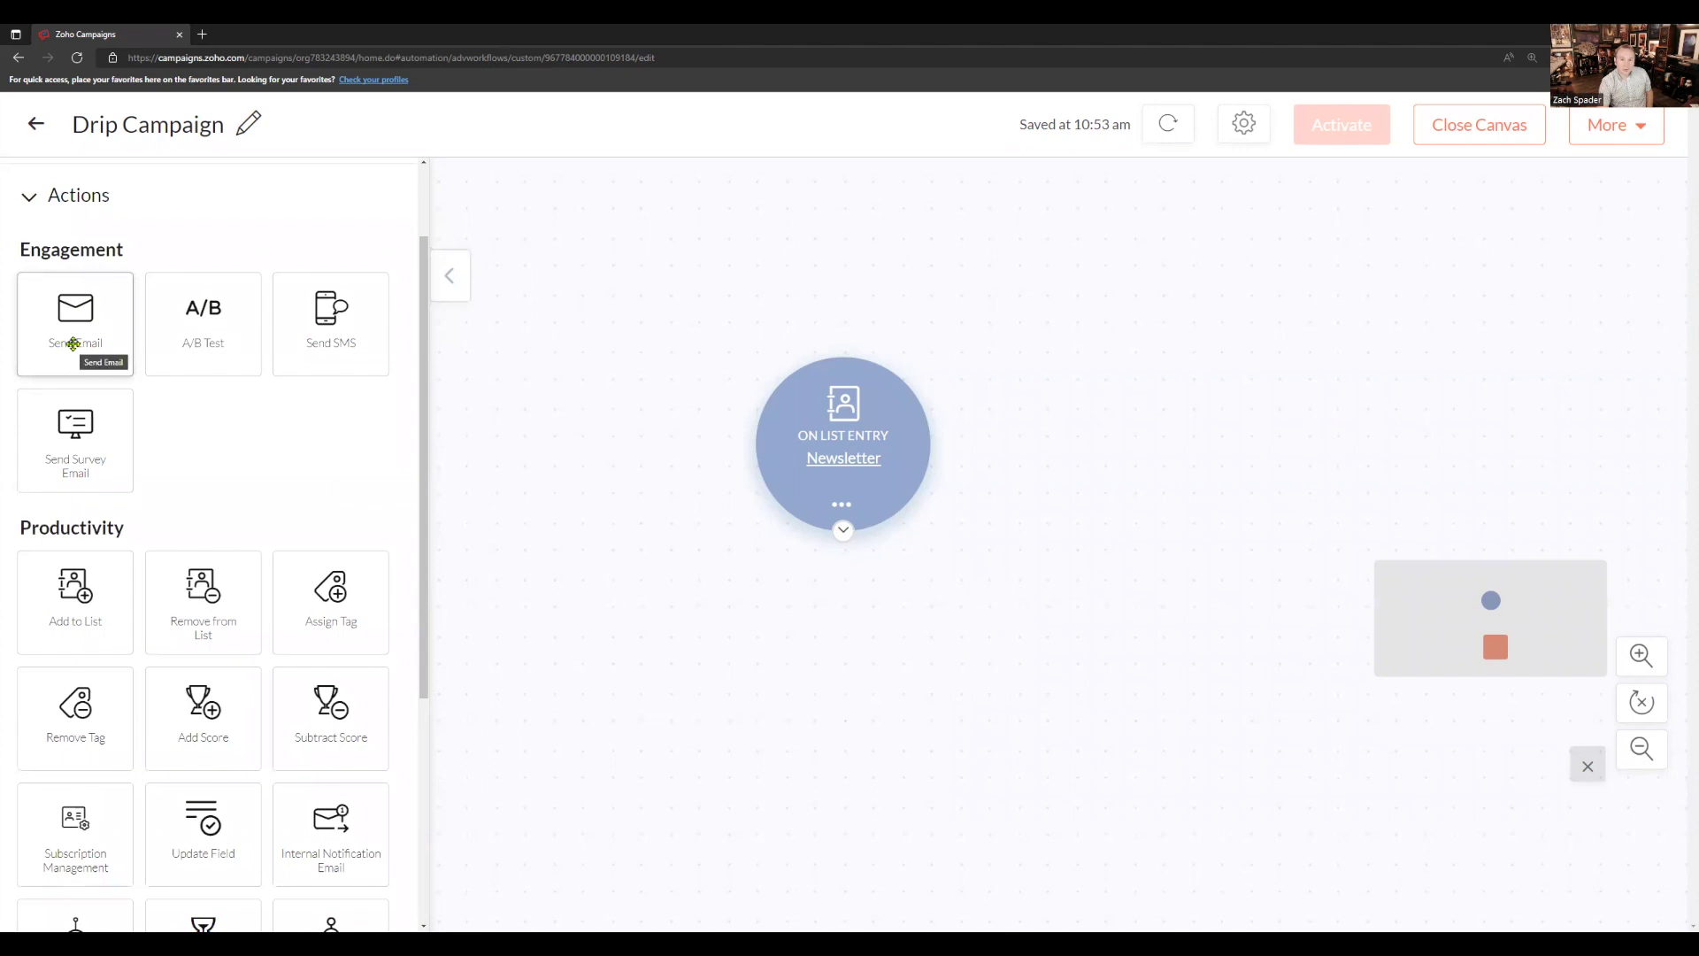
scroll(352, 432, "down", 1)
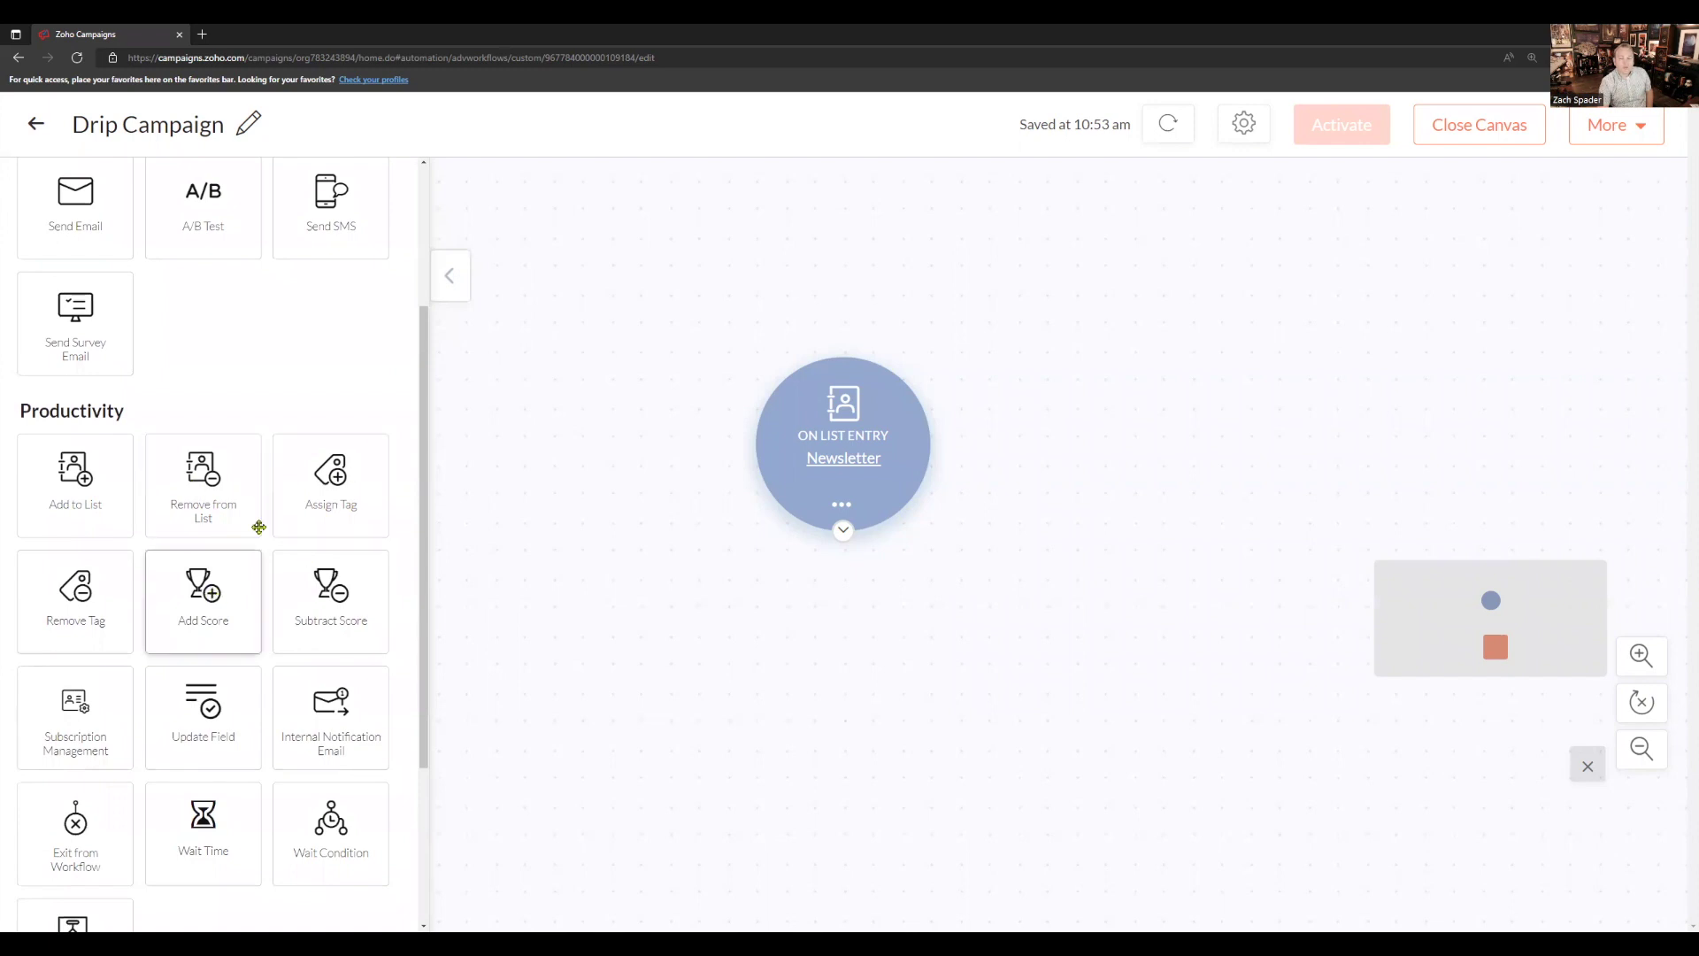
scroll(261, 531, "down", 3)
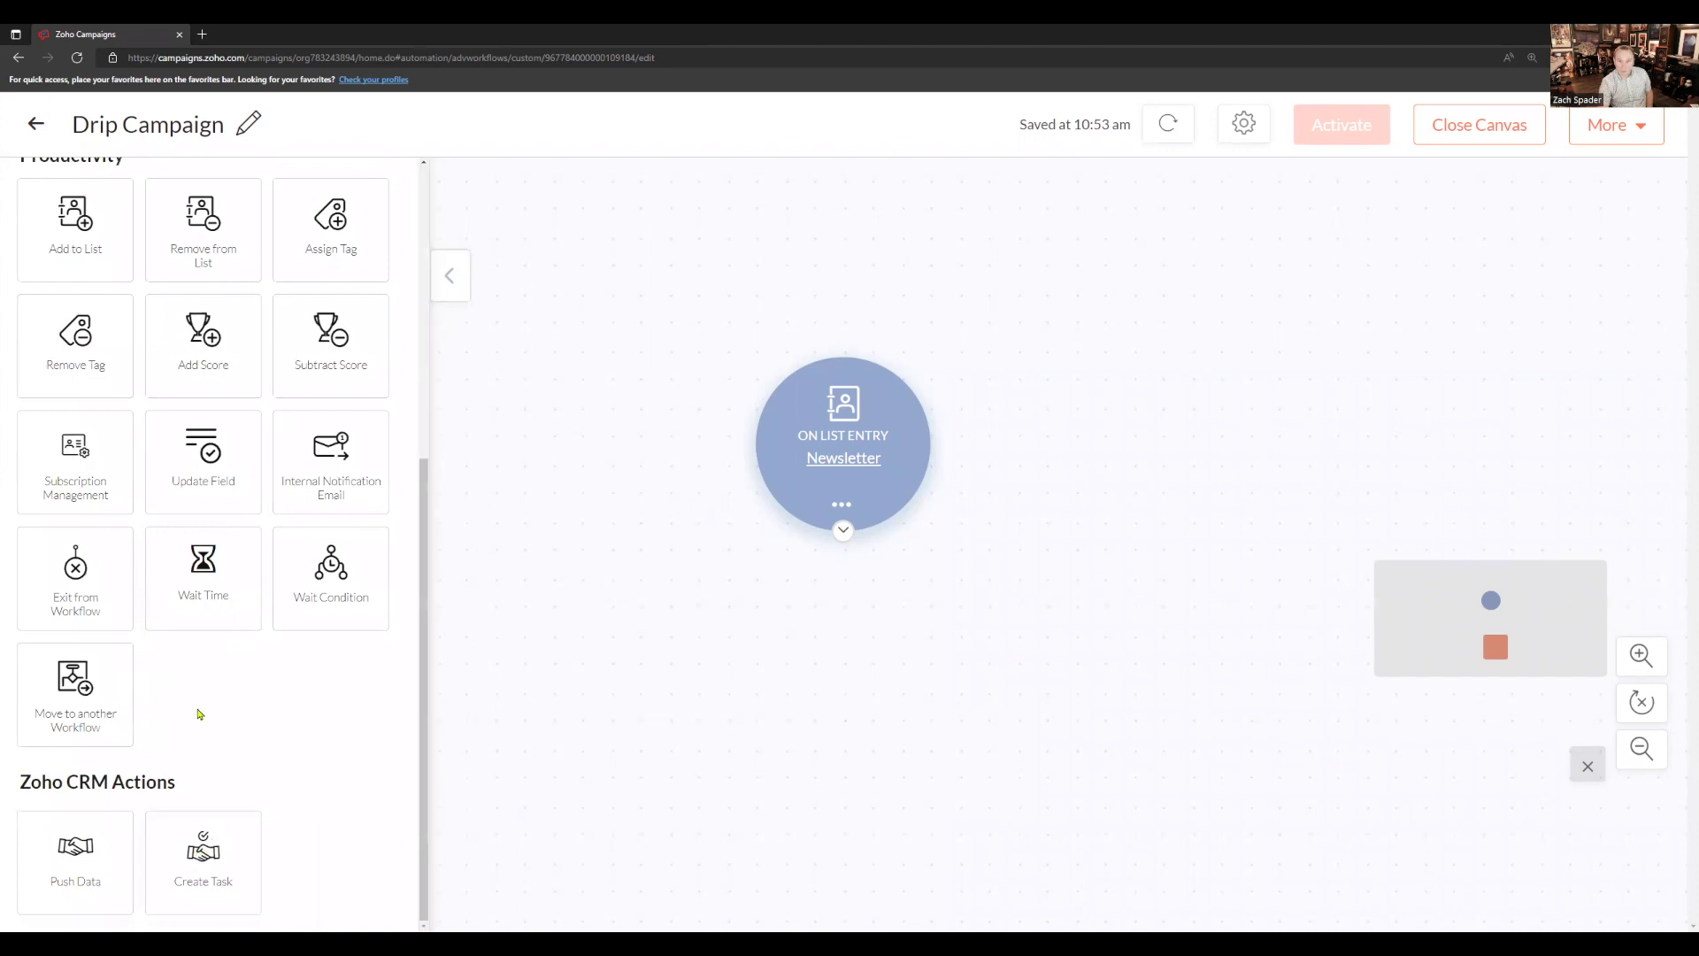
scroll(198, 710, "up", 5)
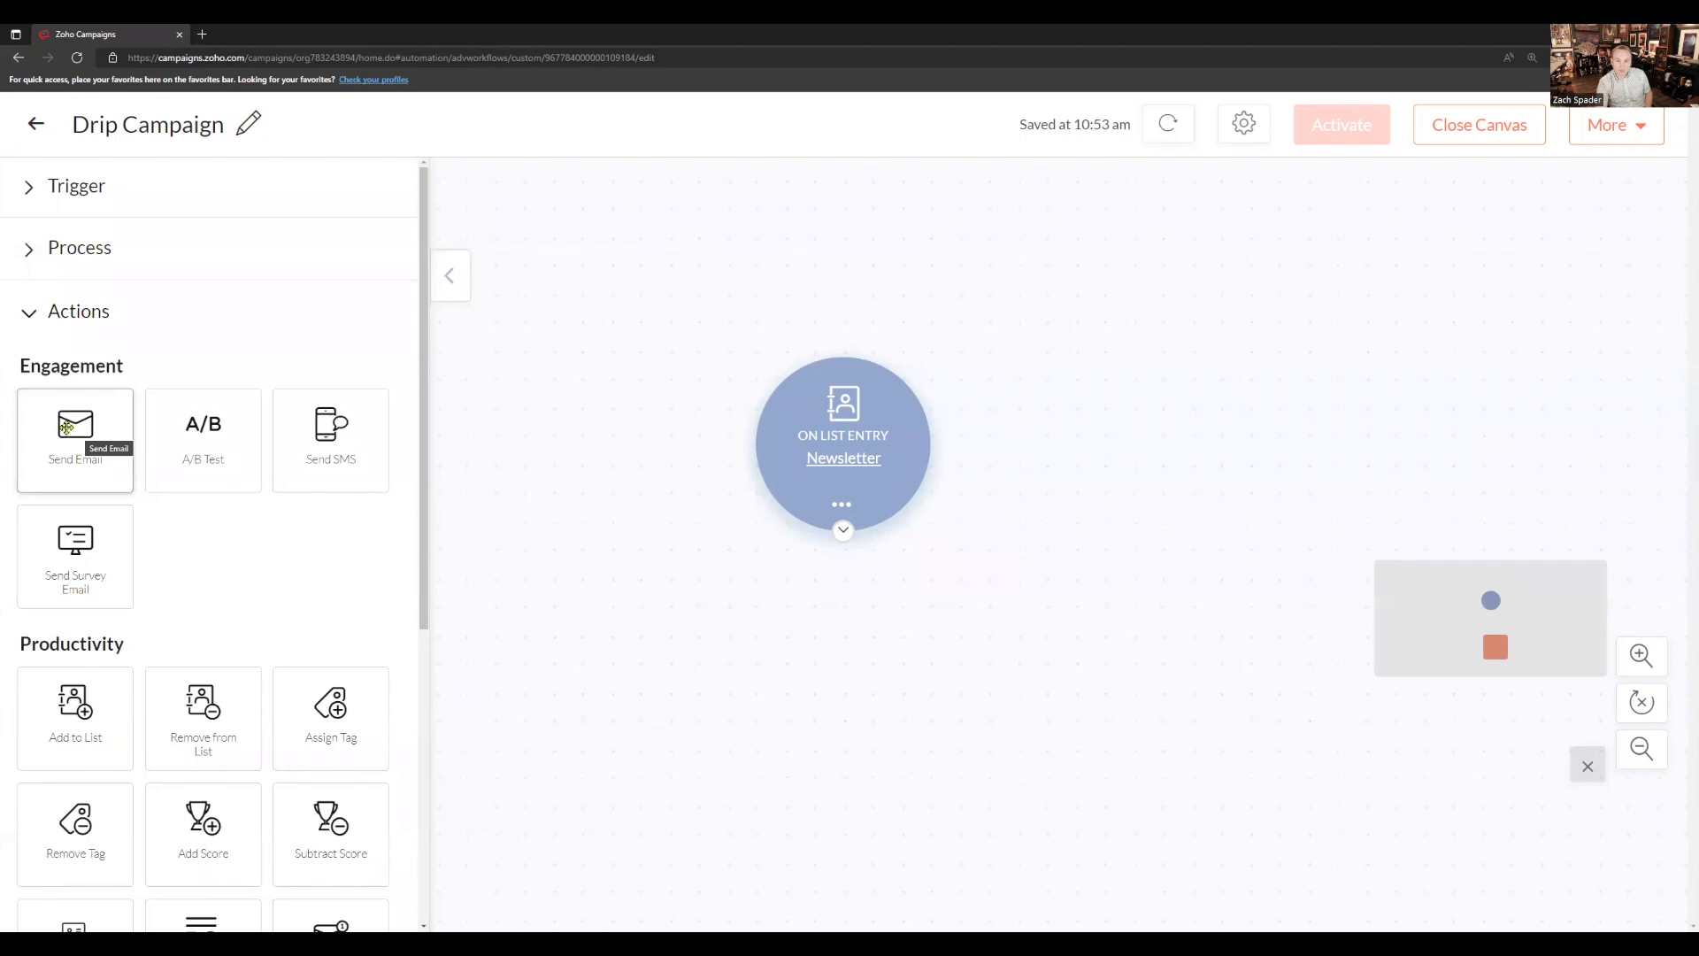
Step: Place a Send Email step below the On List Entry trigger and nudge it into position
left_click_drag(66, 427, 800, 719)
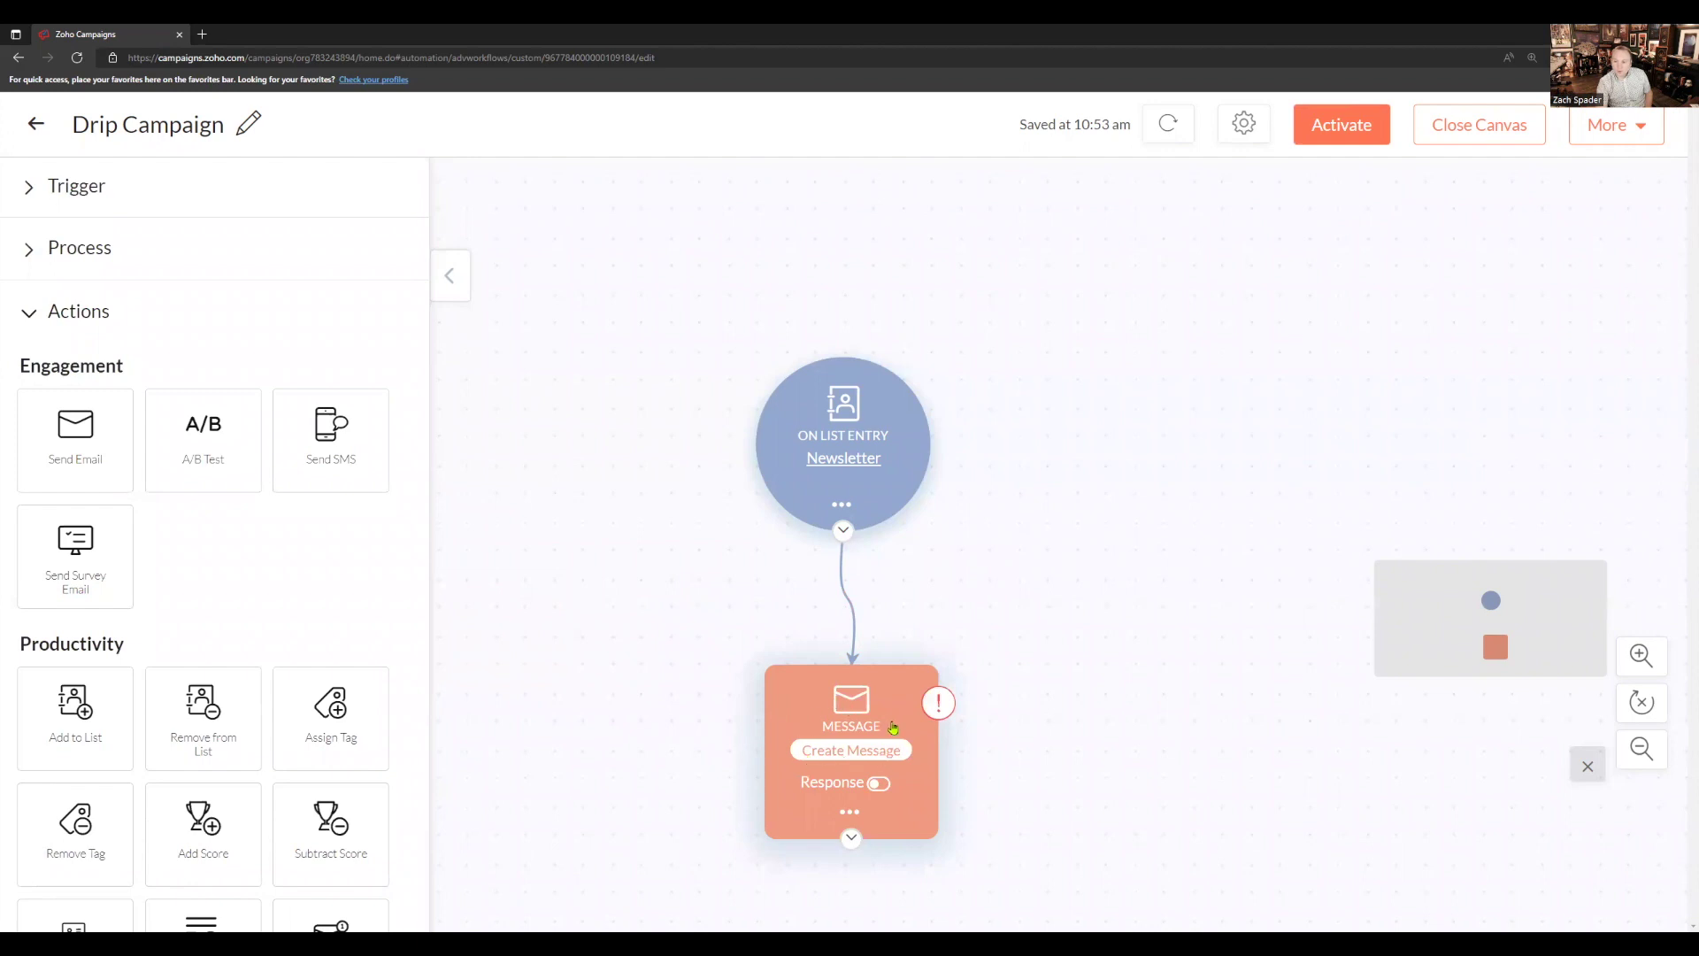
mouse_move(937, 706)
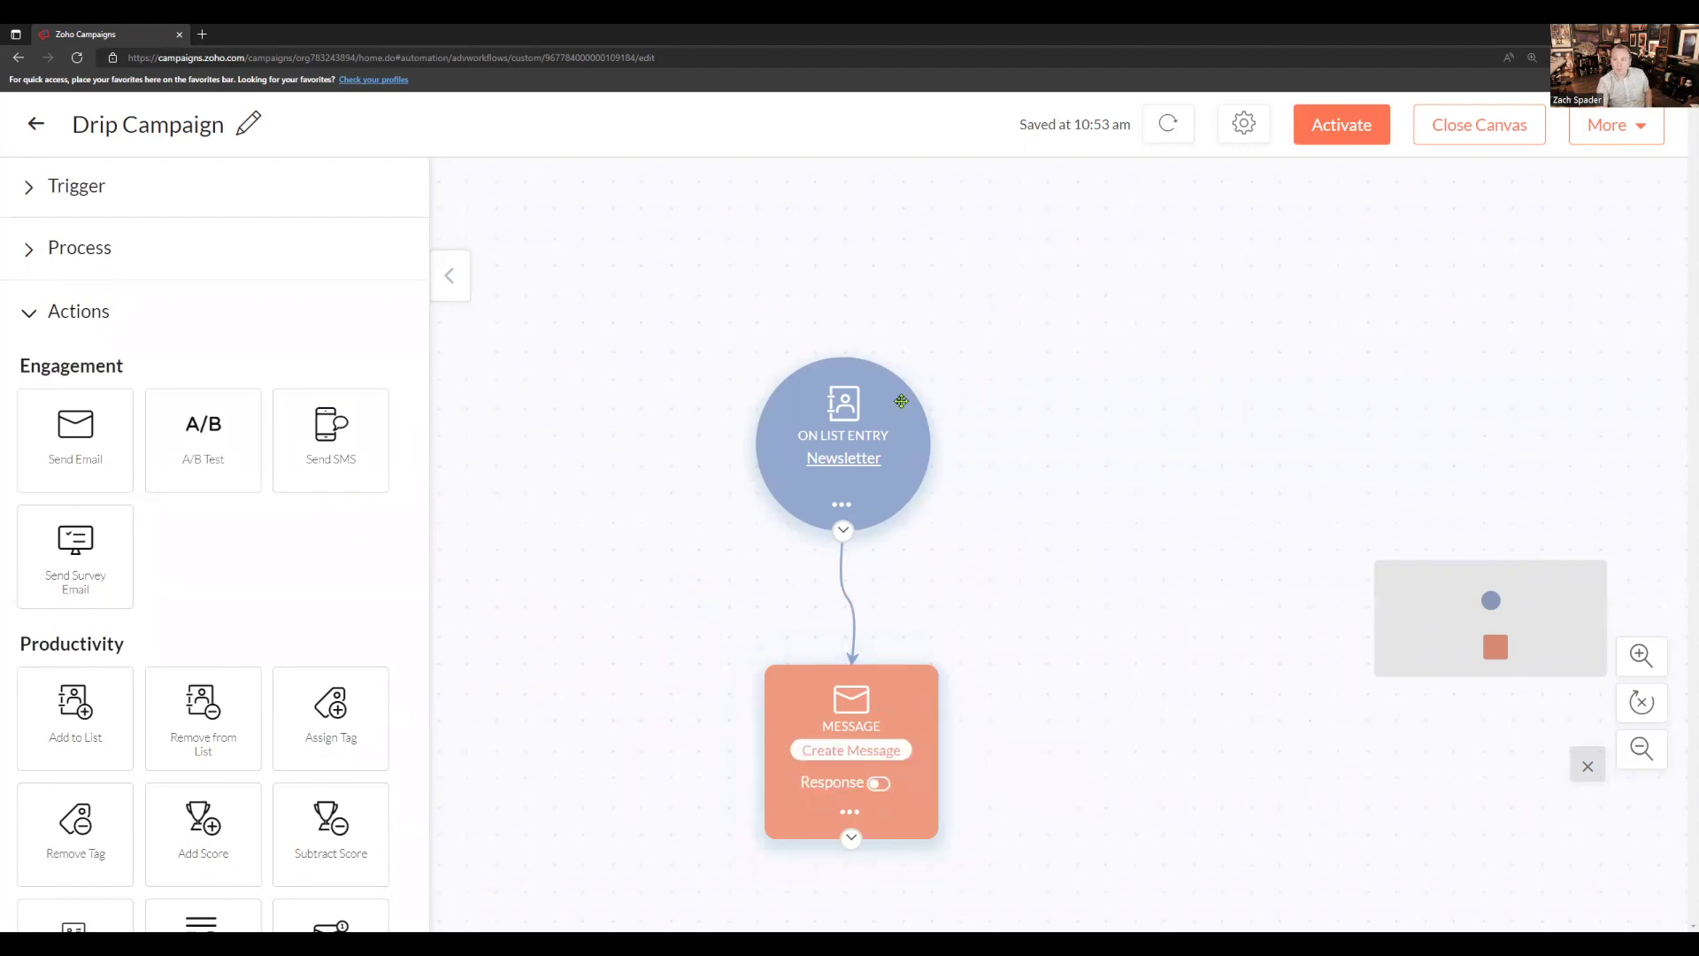
left_click_drag(873, 703, 918, 727)
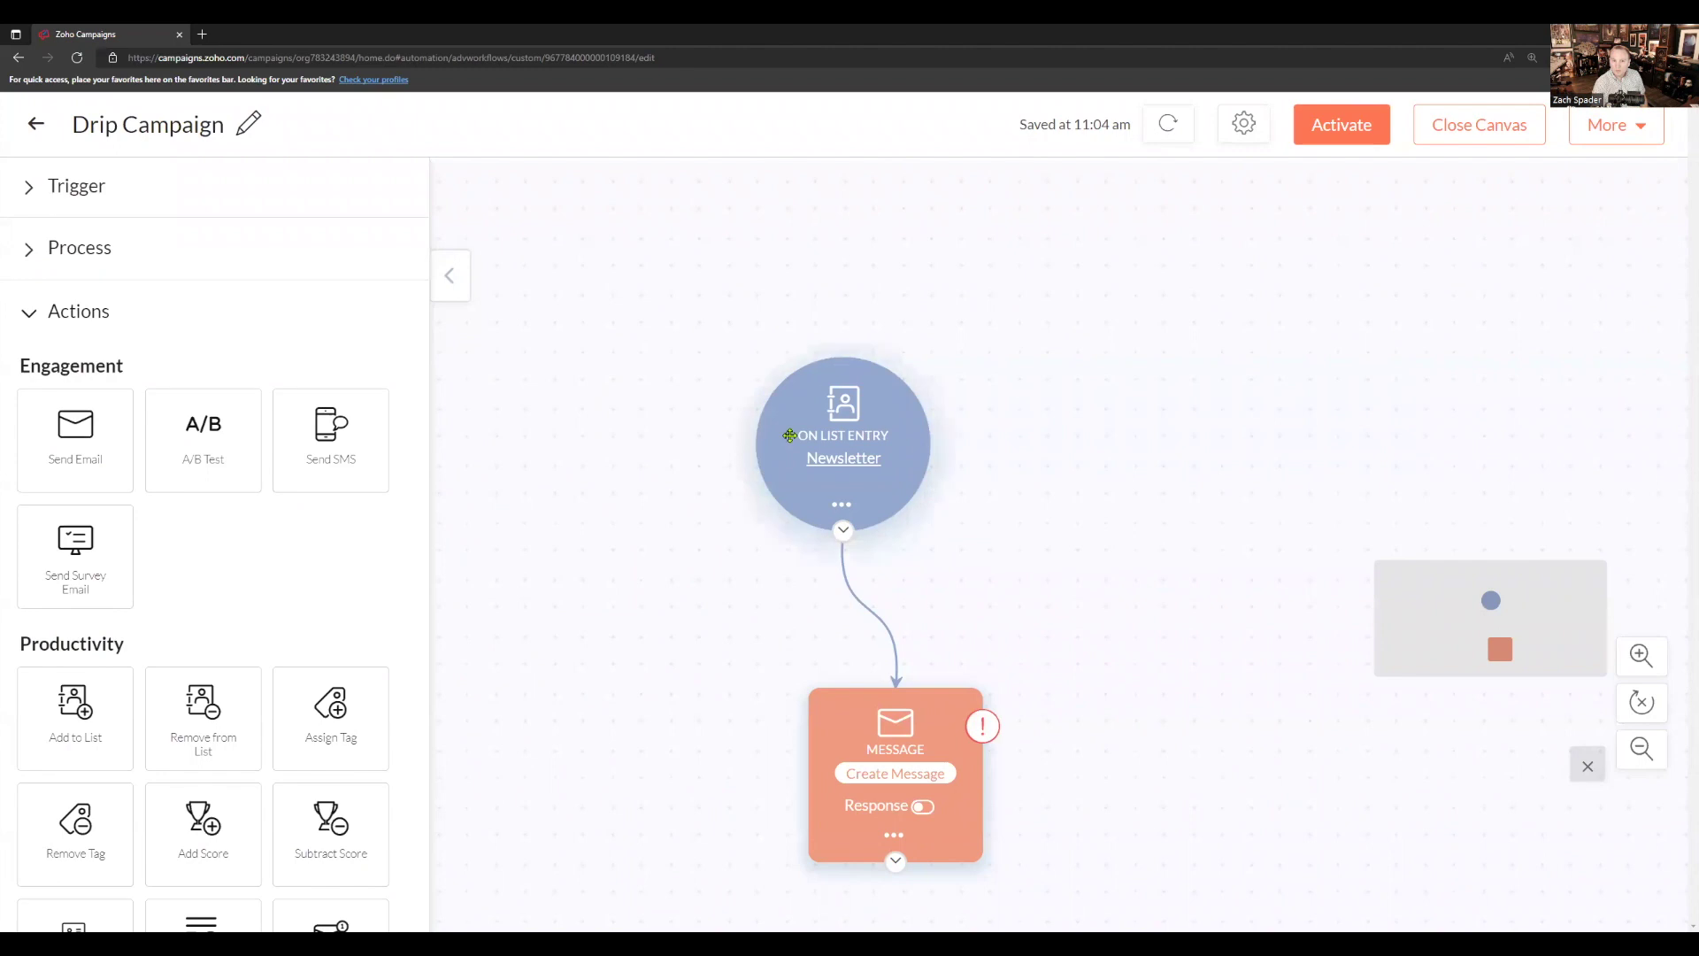
left_click(896, 777)
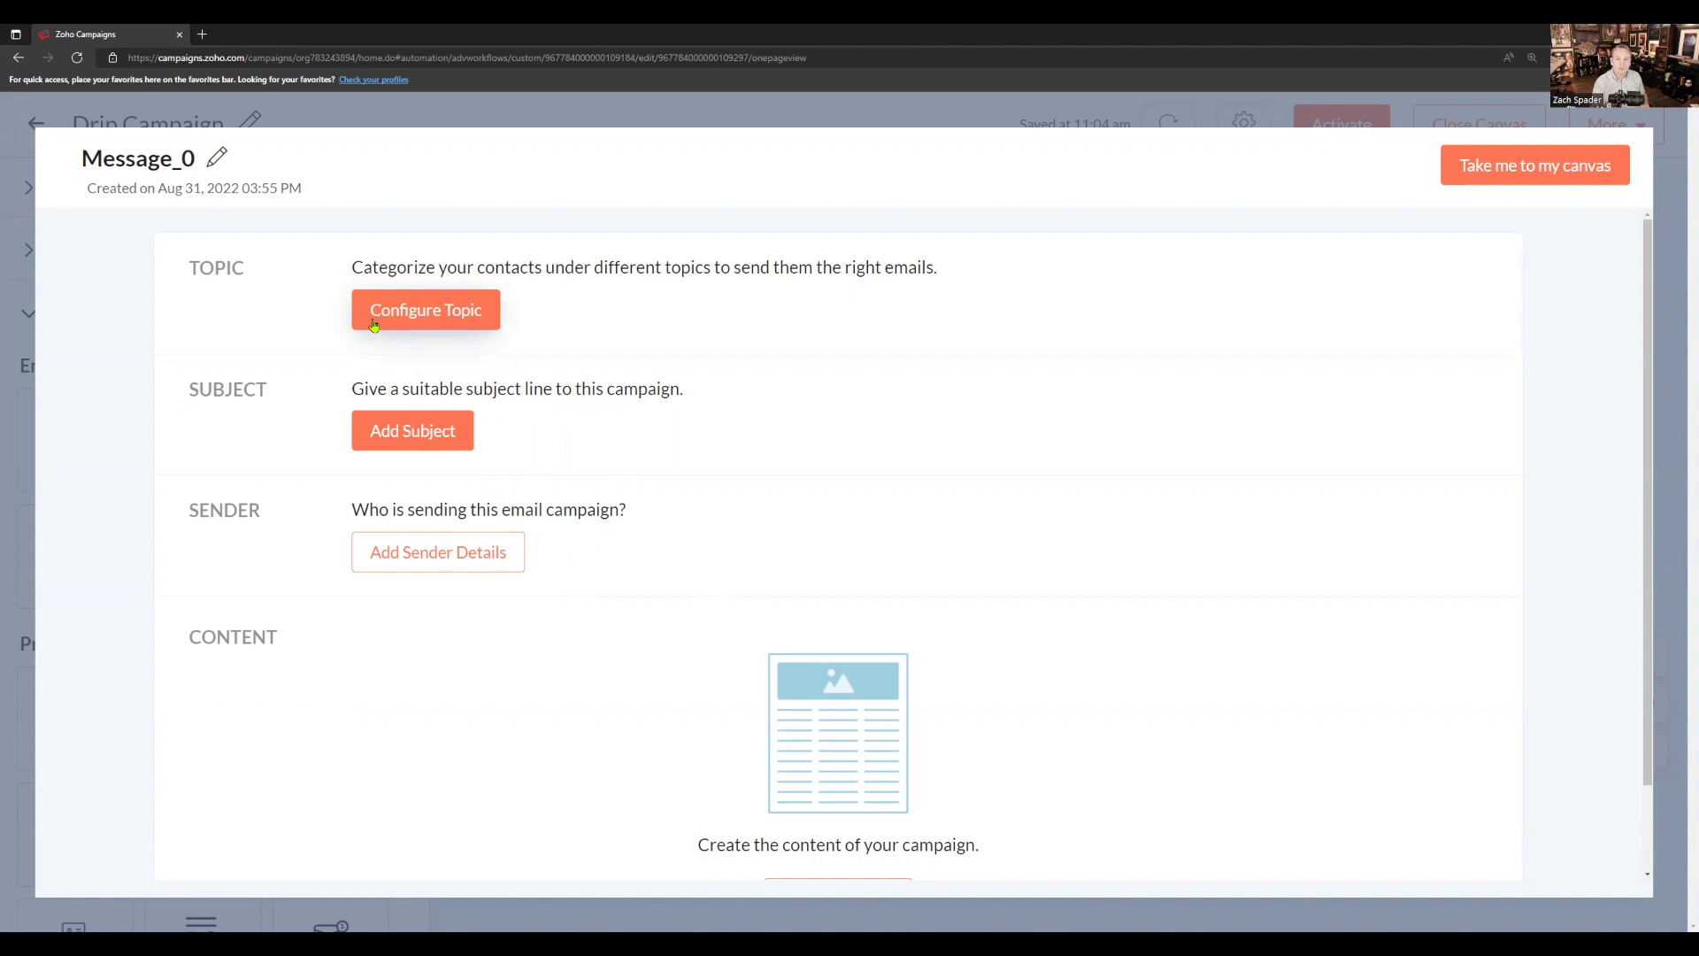
left_click_drag(400, 347, 403, 390)
left_click(560, 447)
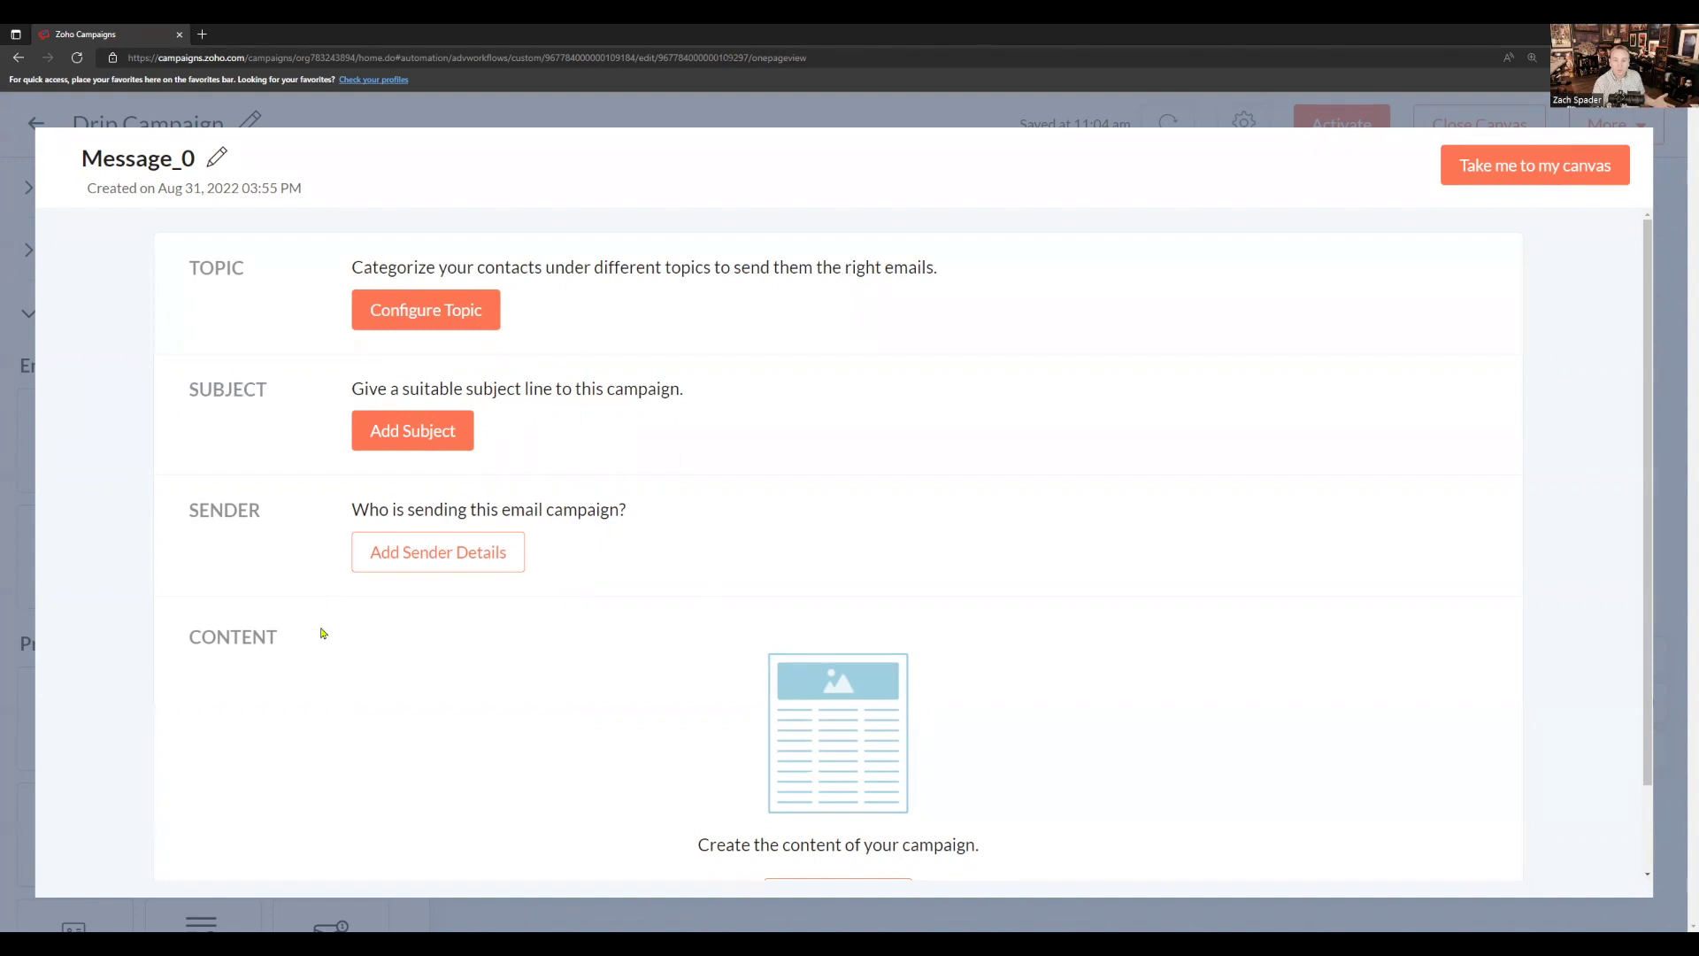
scroll(398, 646, "down", 2)
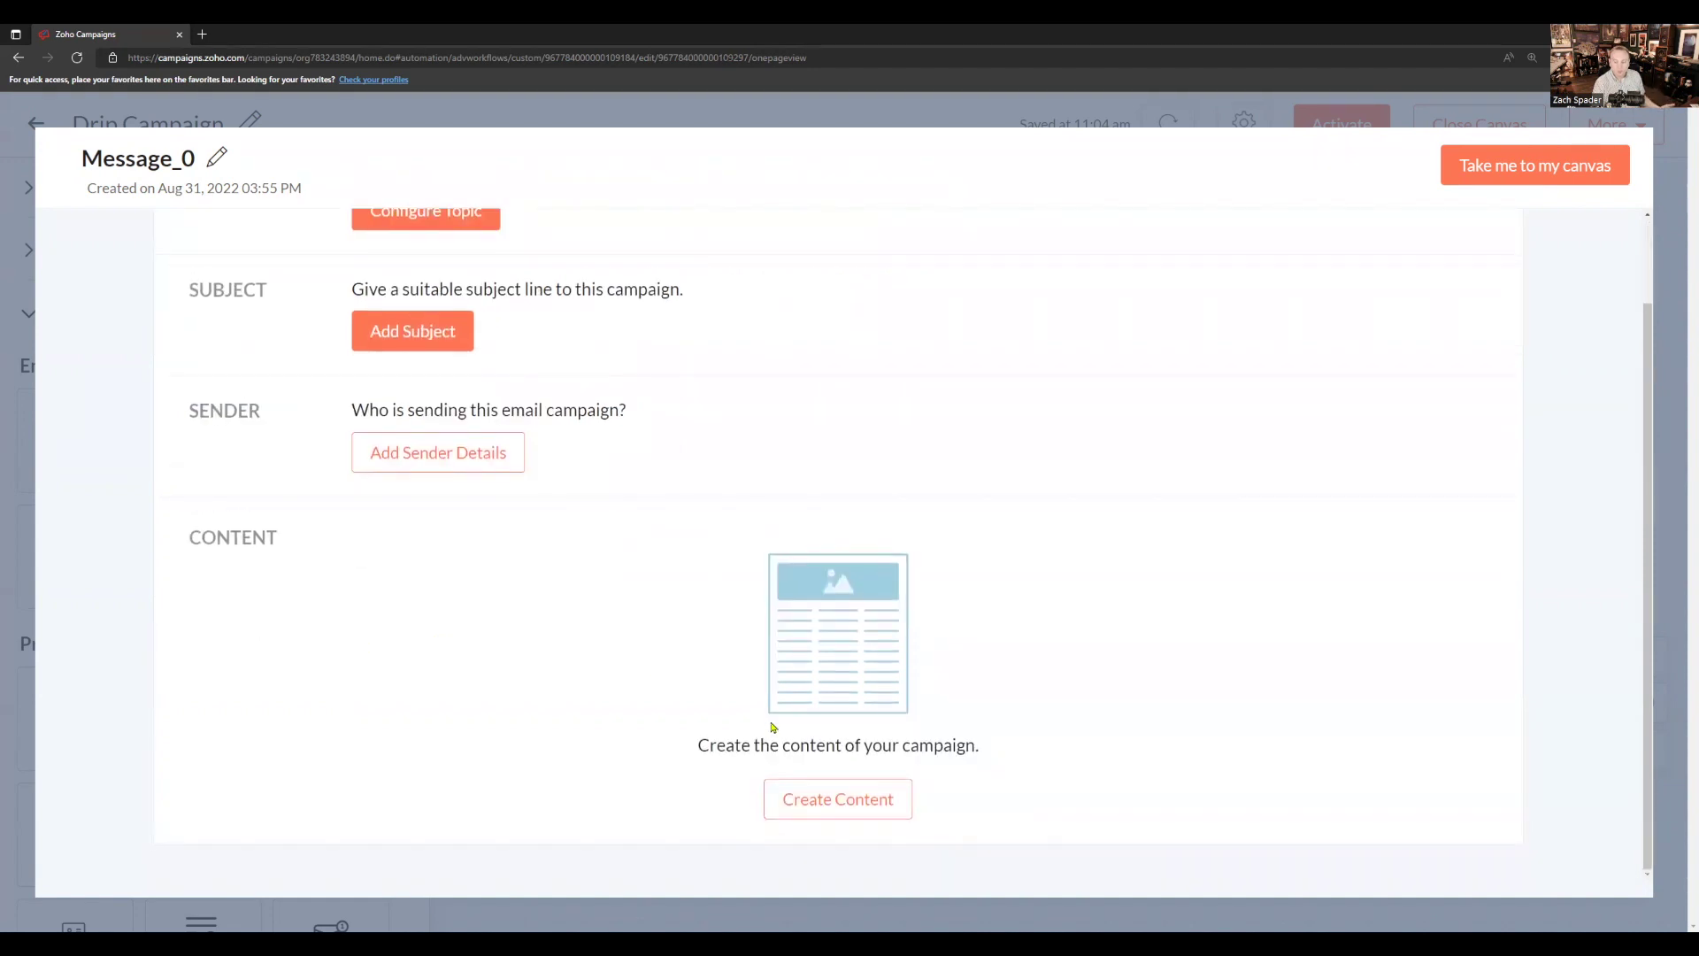
left_click(1541, 179)
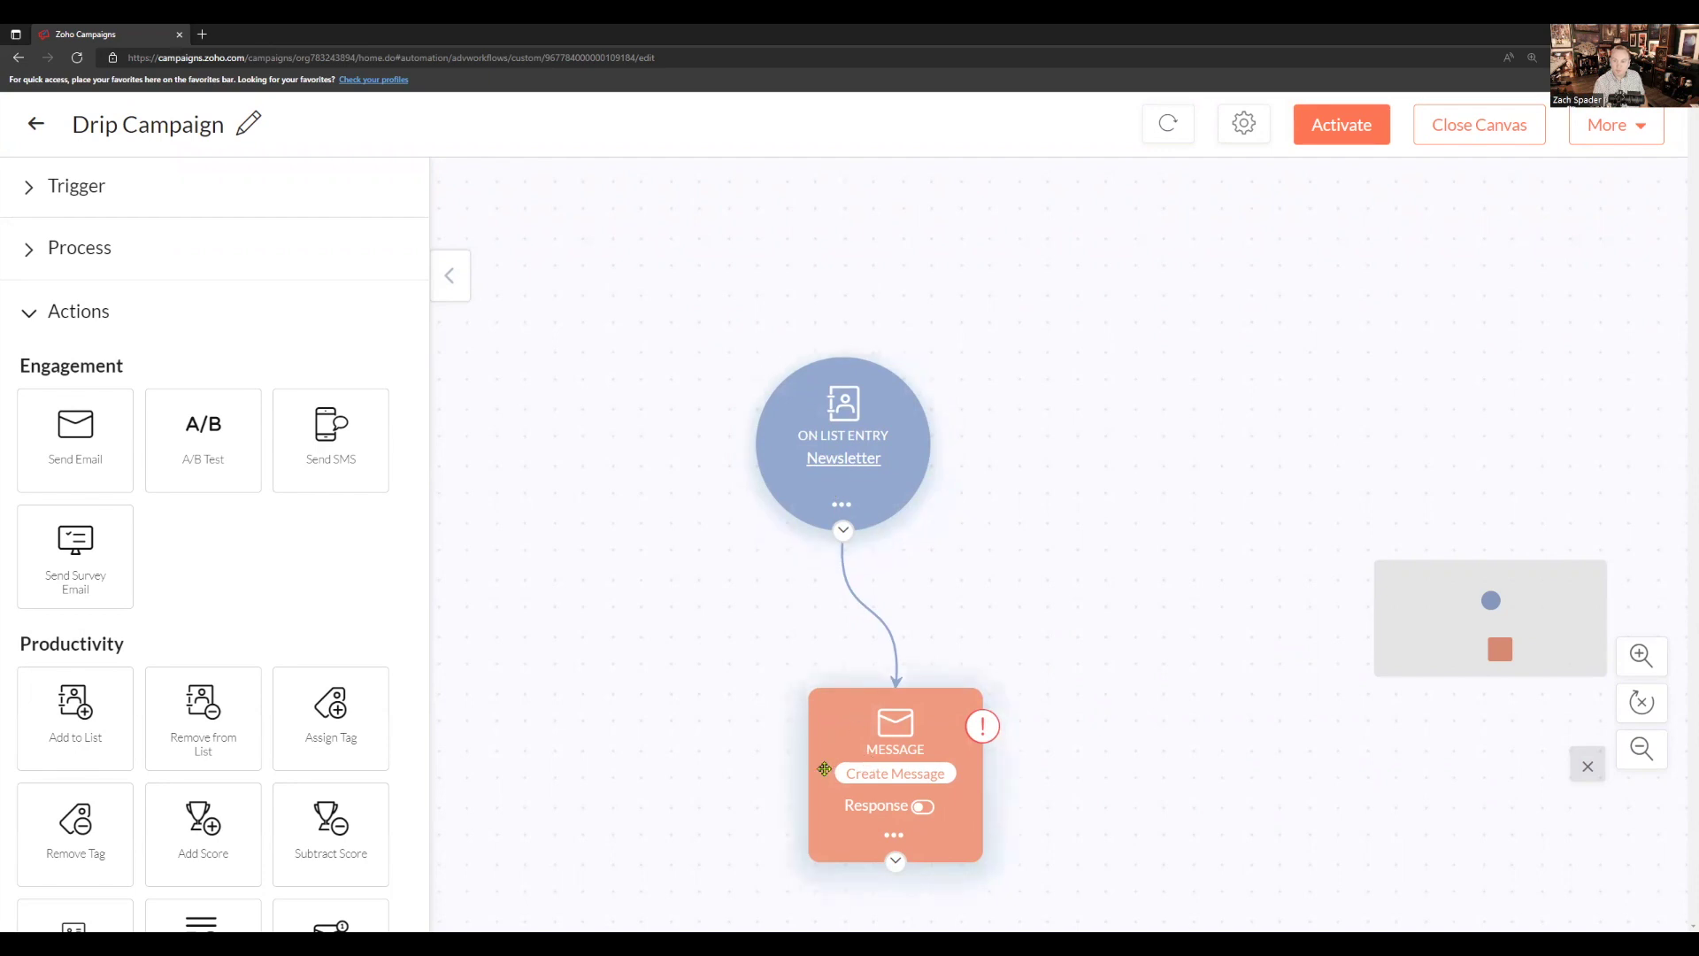
left_click(1642, 750)
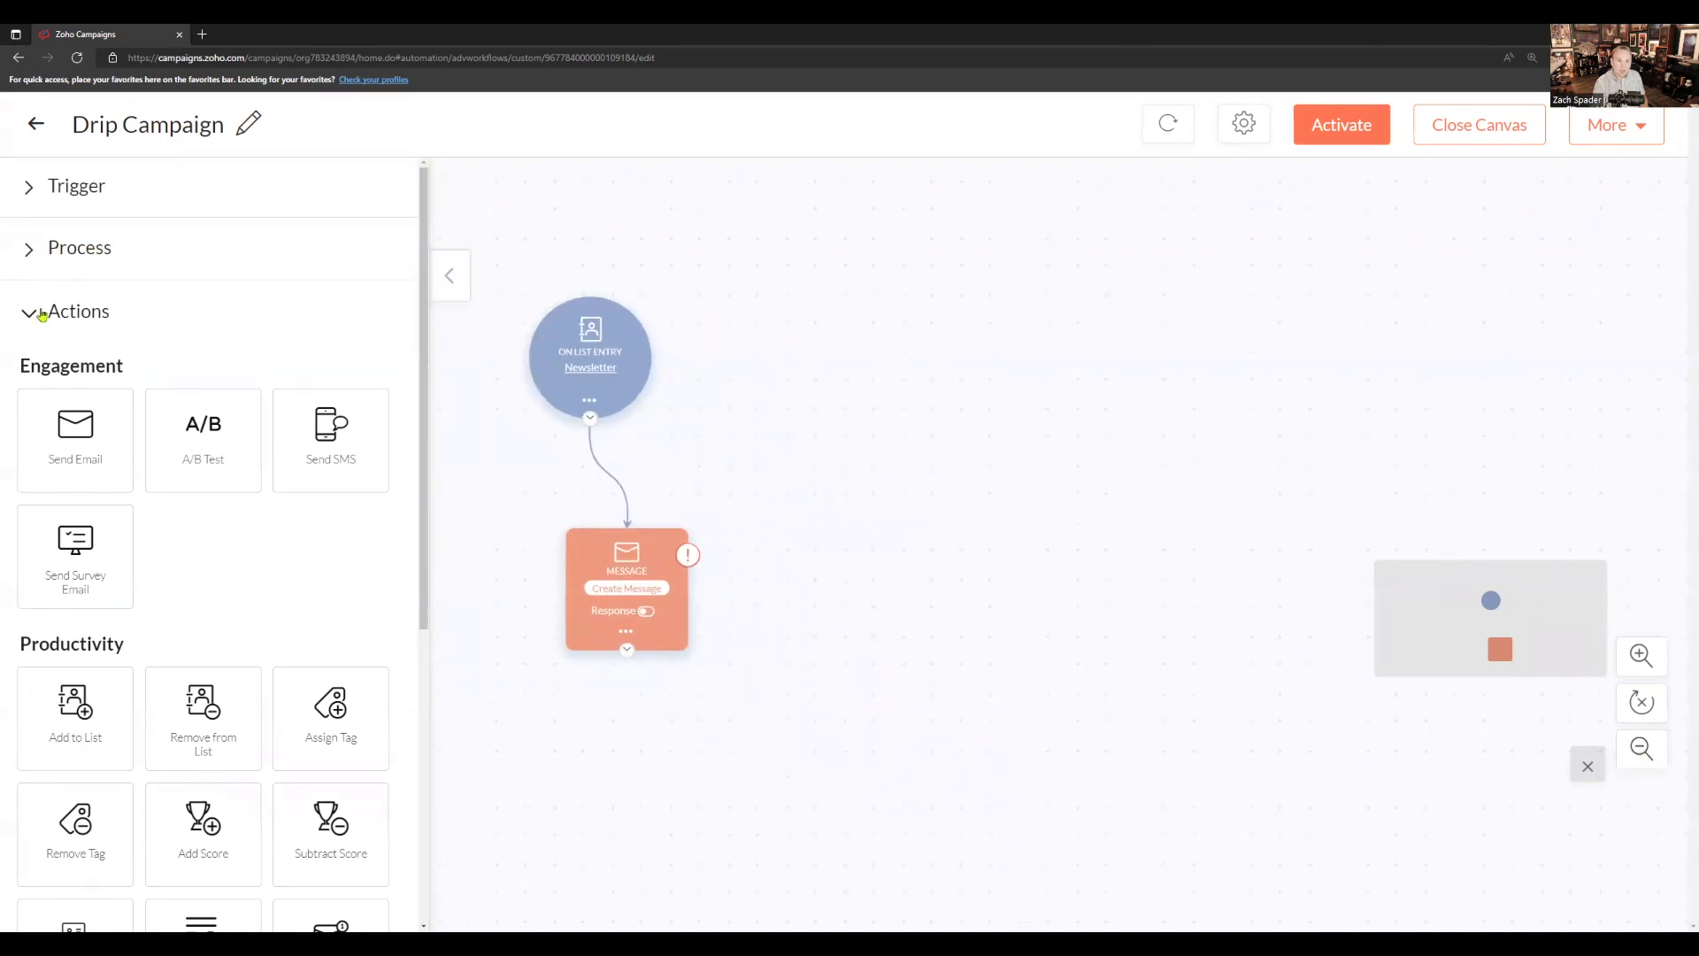
Step: Add a Wait Time step beneath the Message node and bring up its edit options
scroll(189, 478, "down", 5)
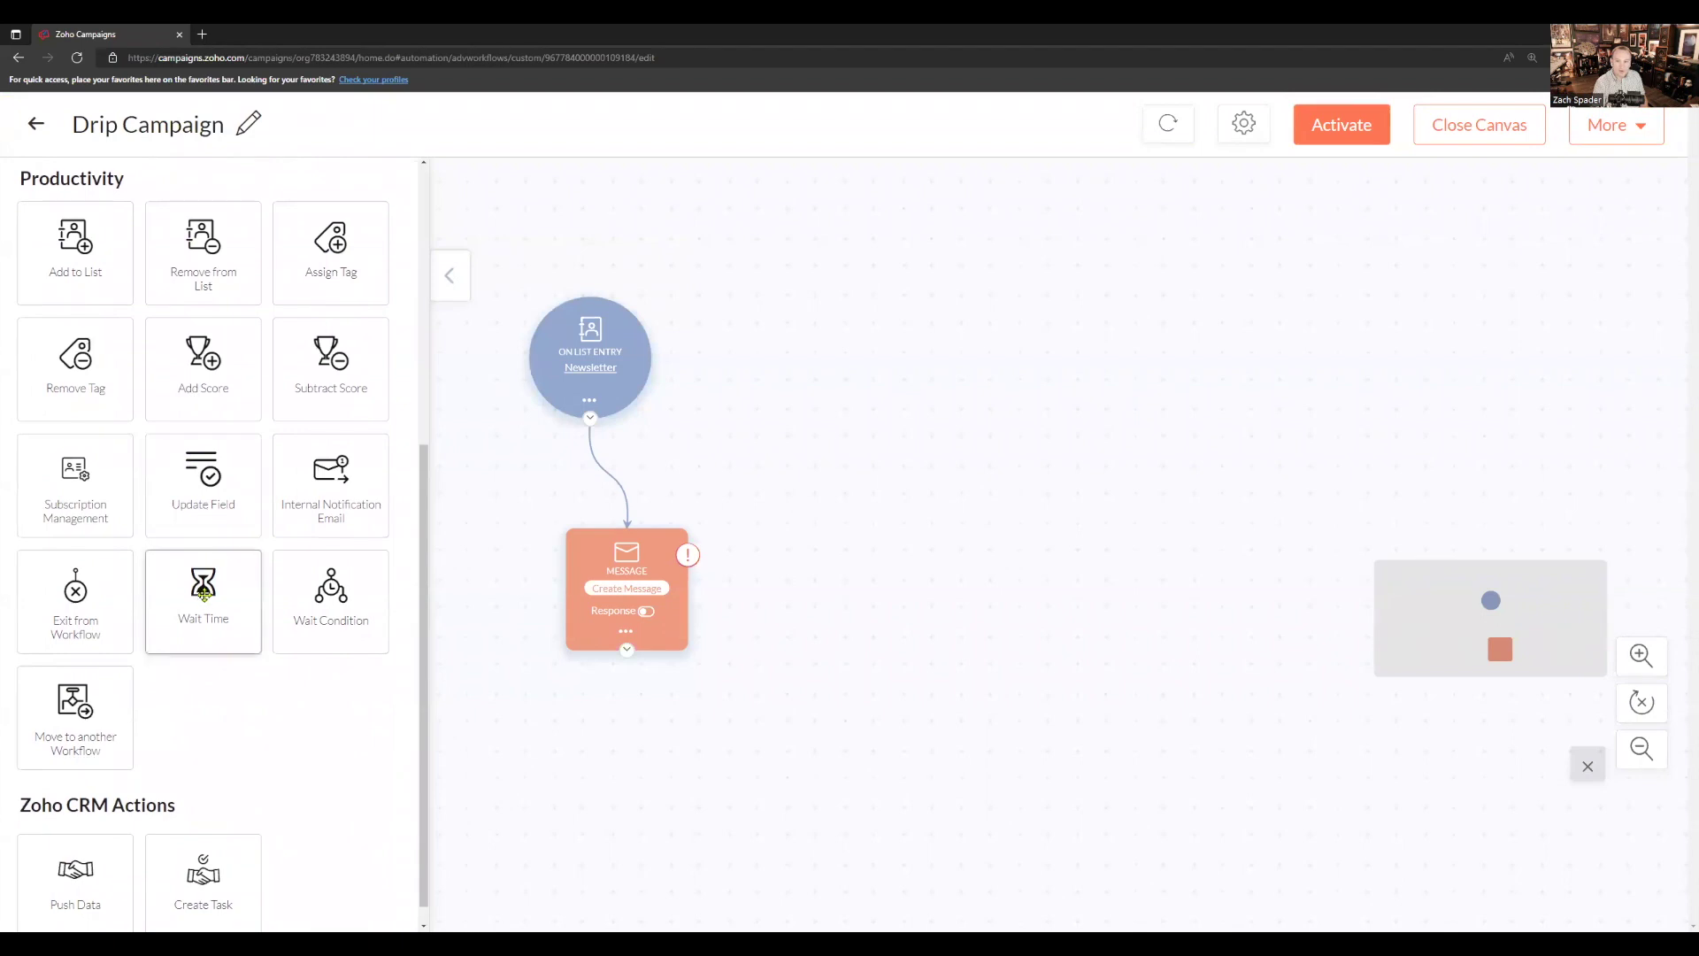
left_click_drag(204, 594, 766, 742)
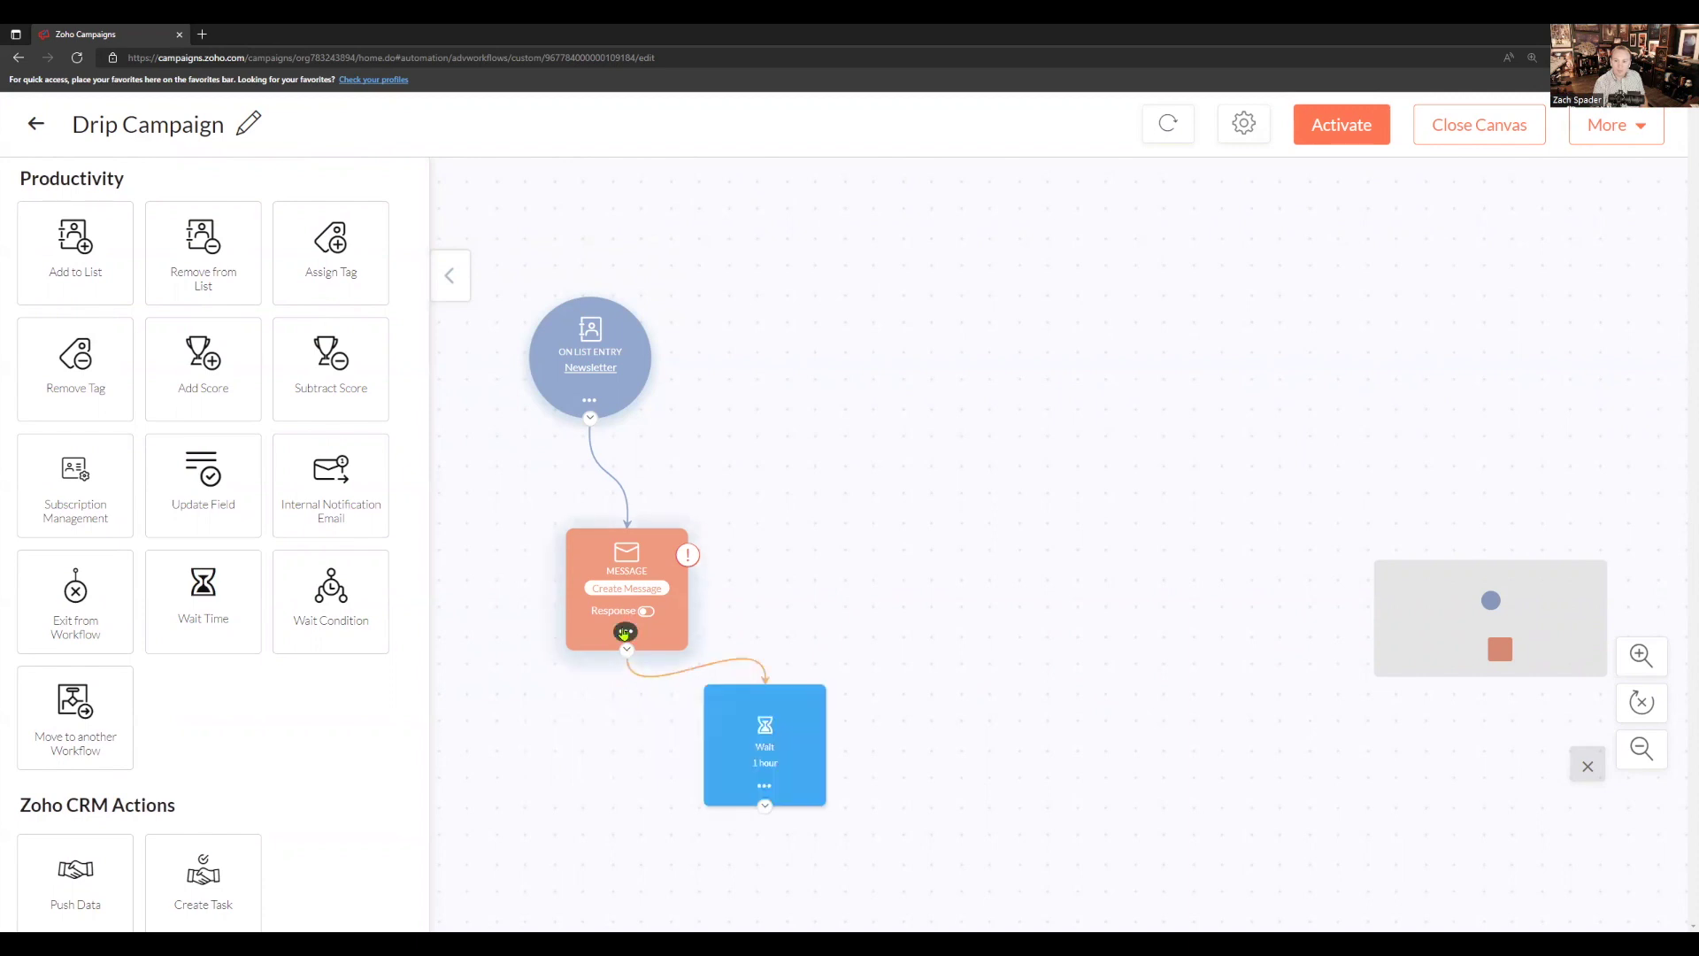
left_click(765, 787)
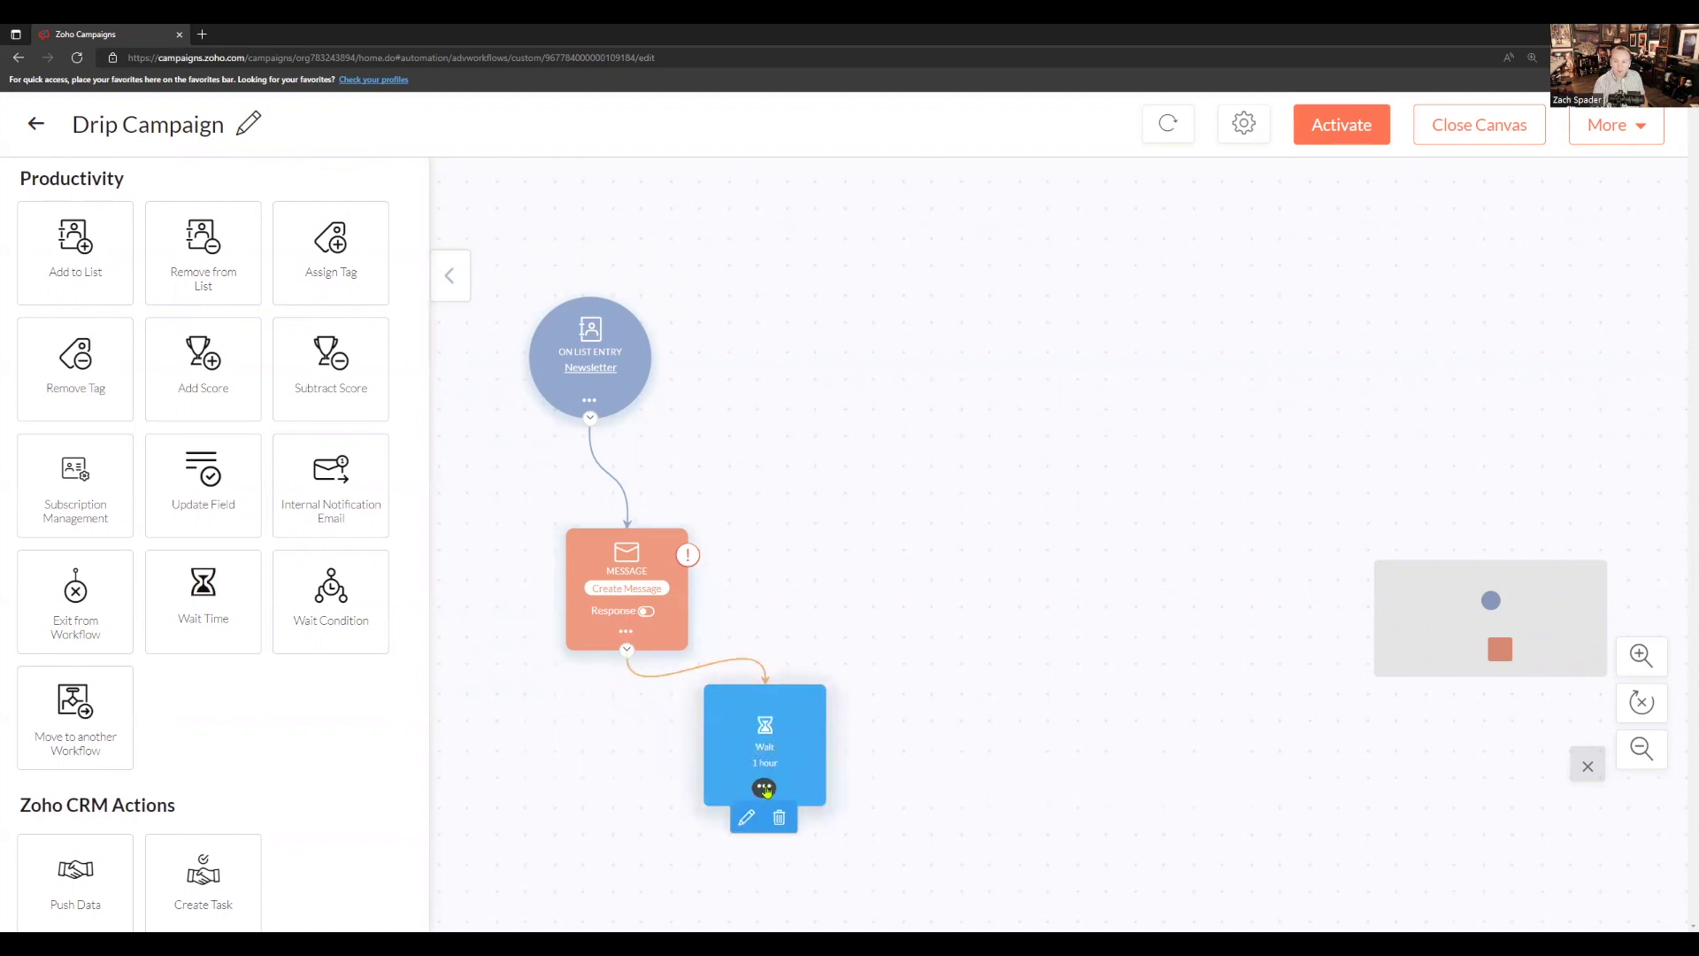
Step: Set the wait to 3 Day(s), excluding Sunday and Saturday, and save it
left_click(746, 818)
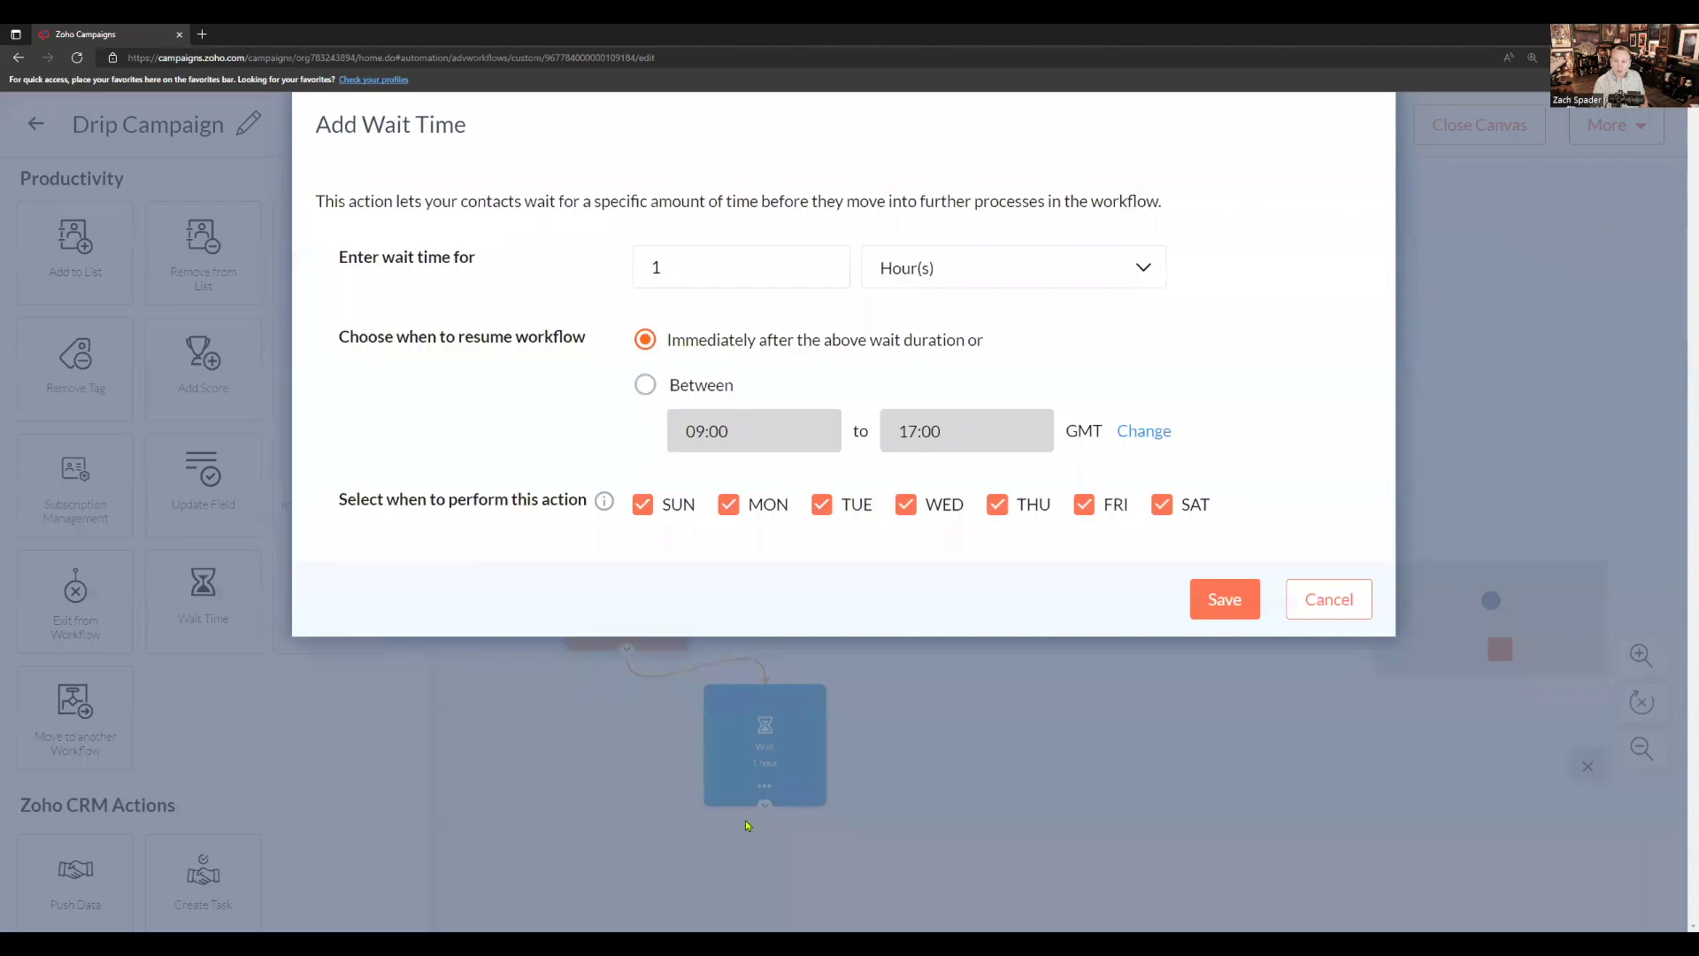
left_click(973, 271)
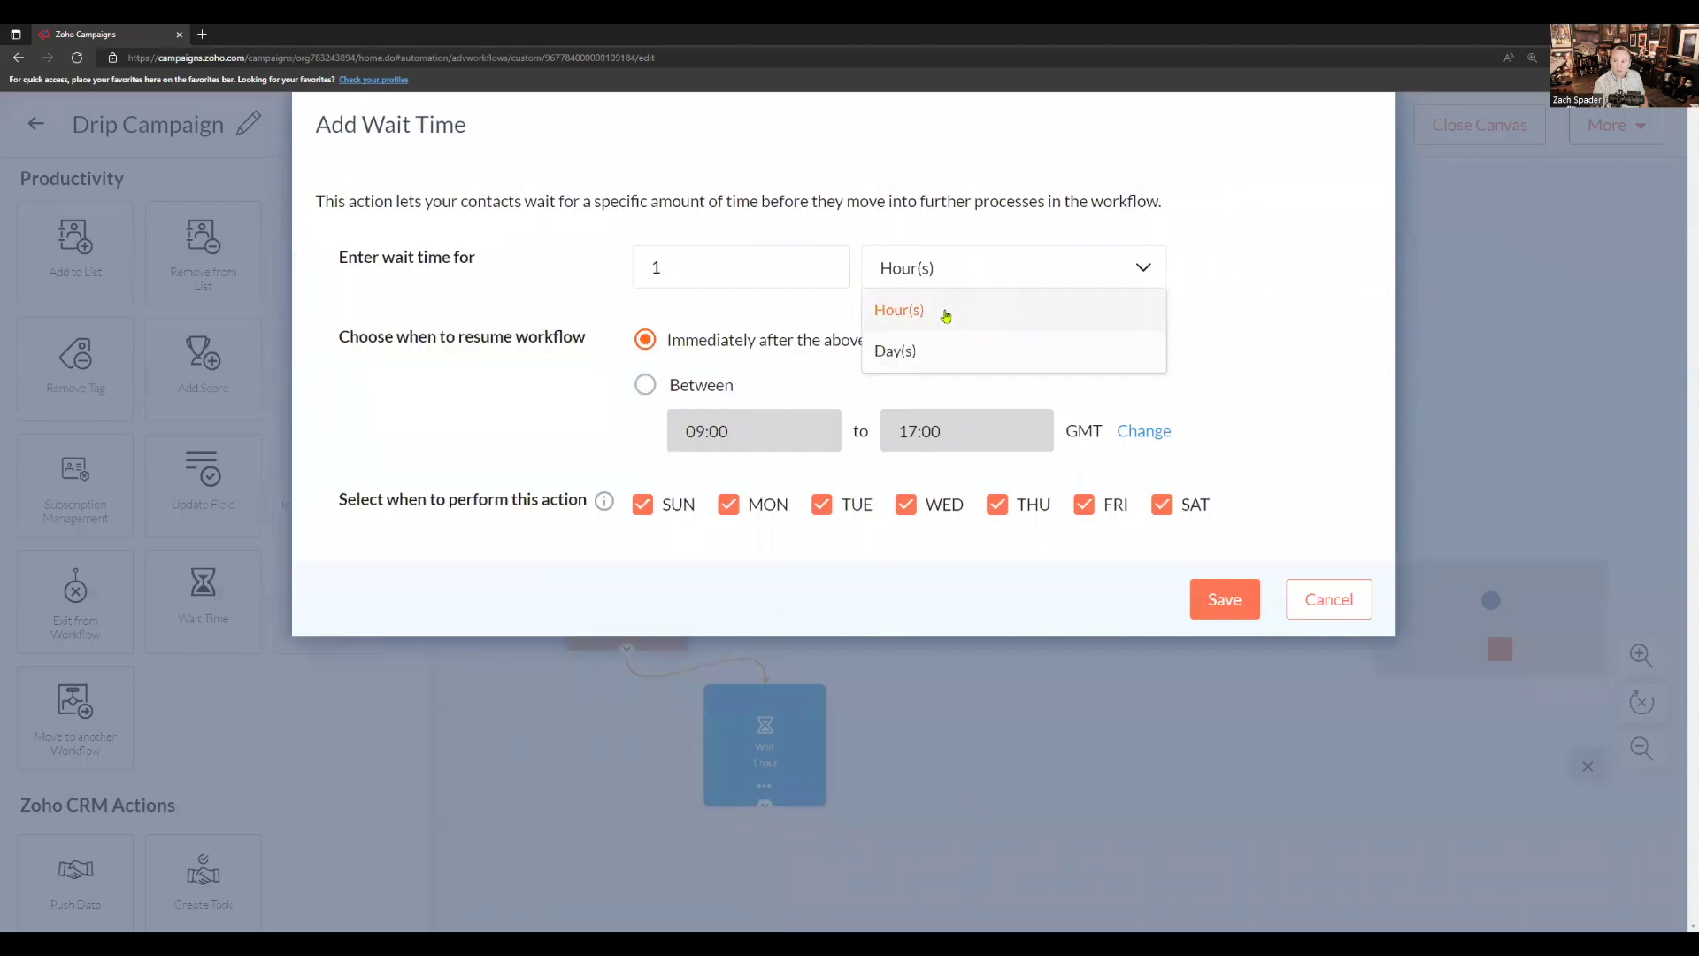
left_click(909, 351)
double_click(644, 263)
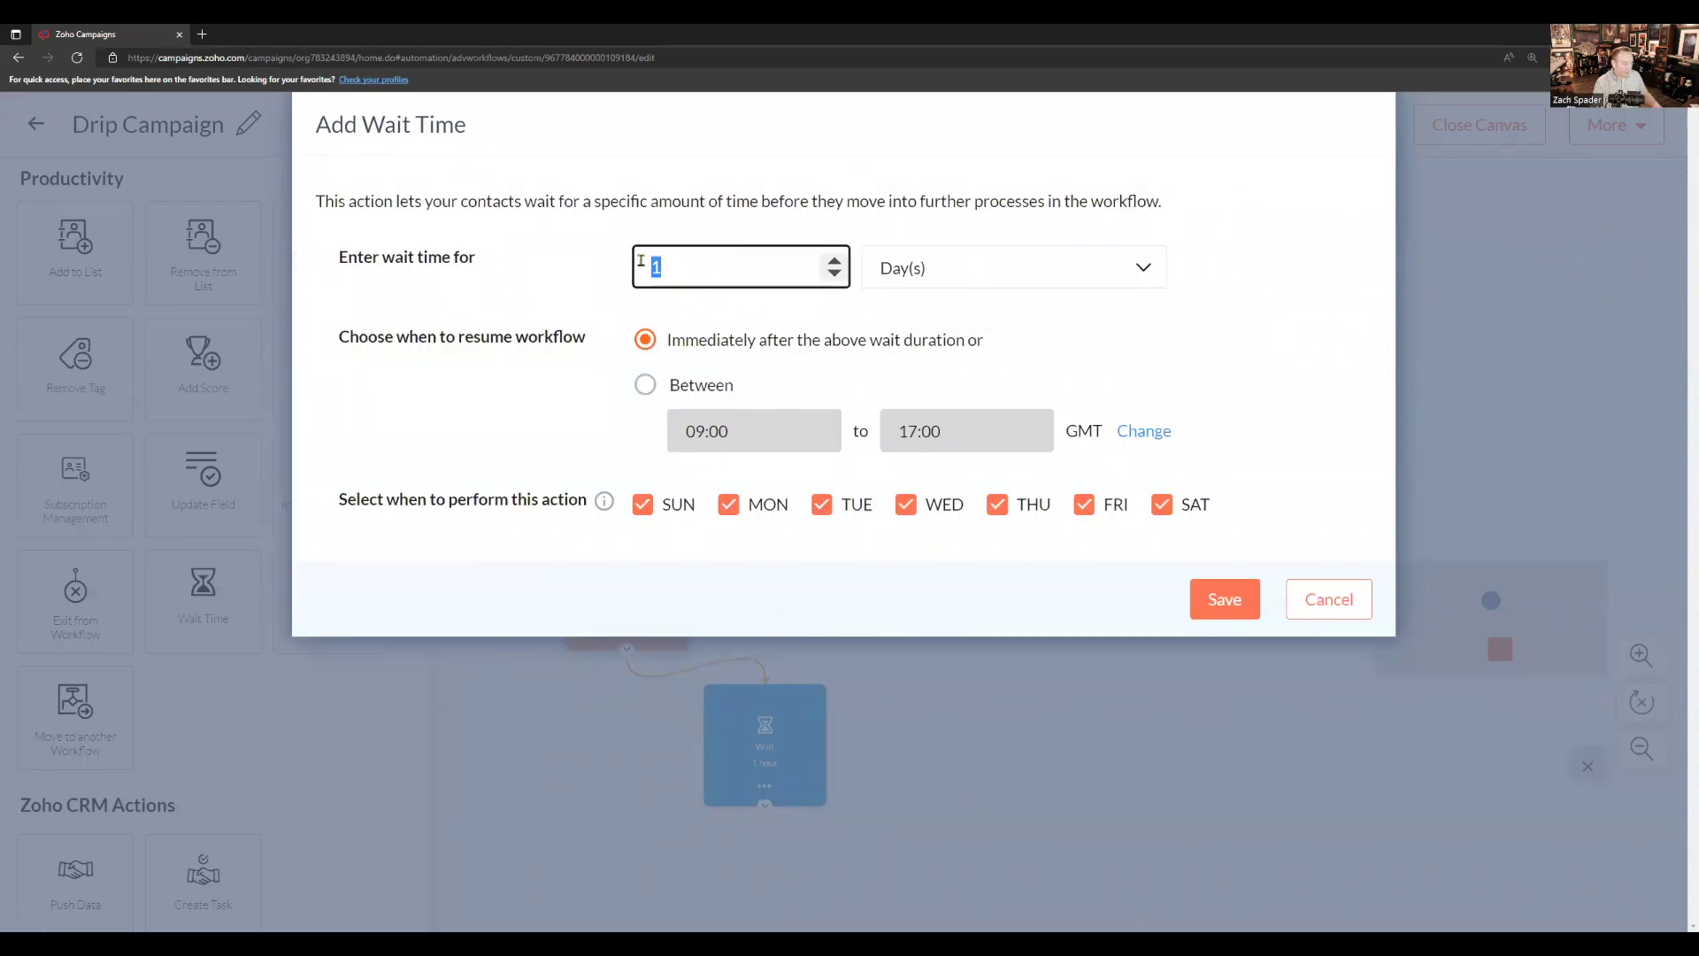
type("3")
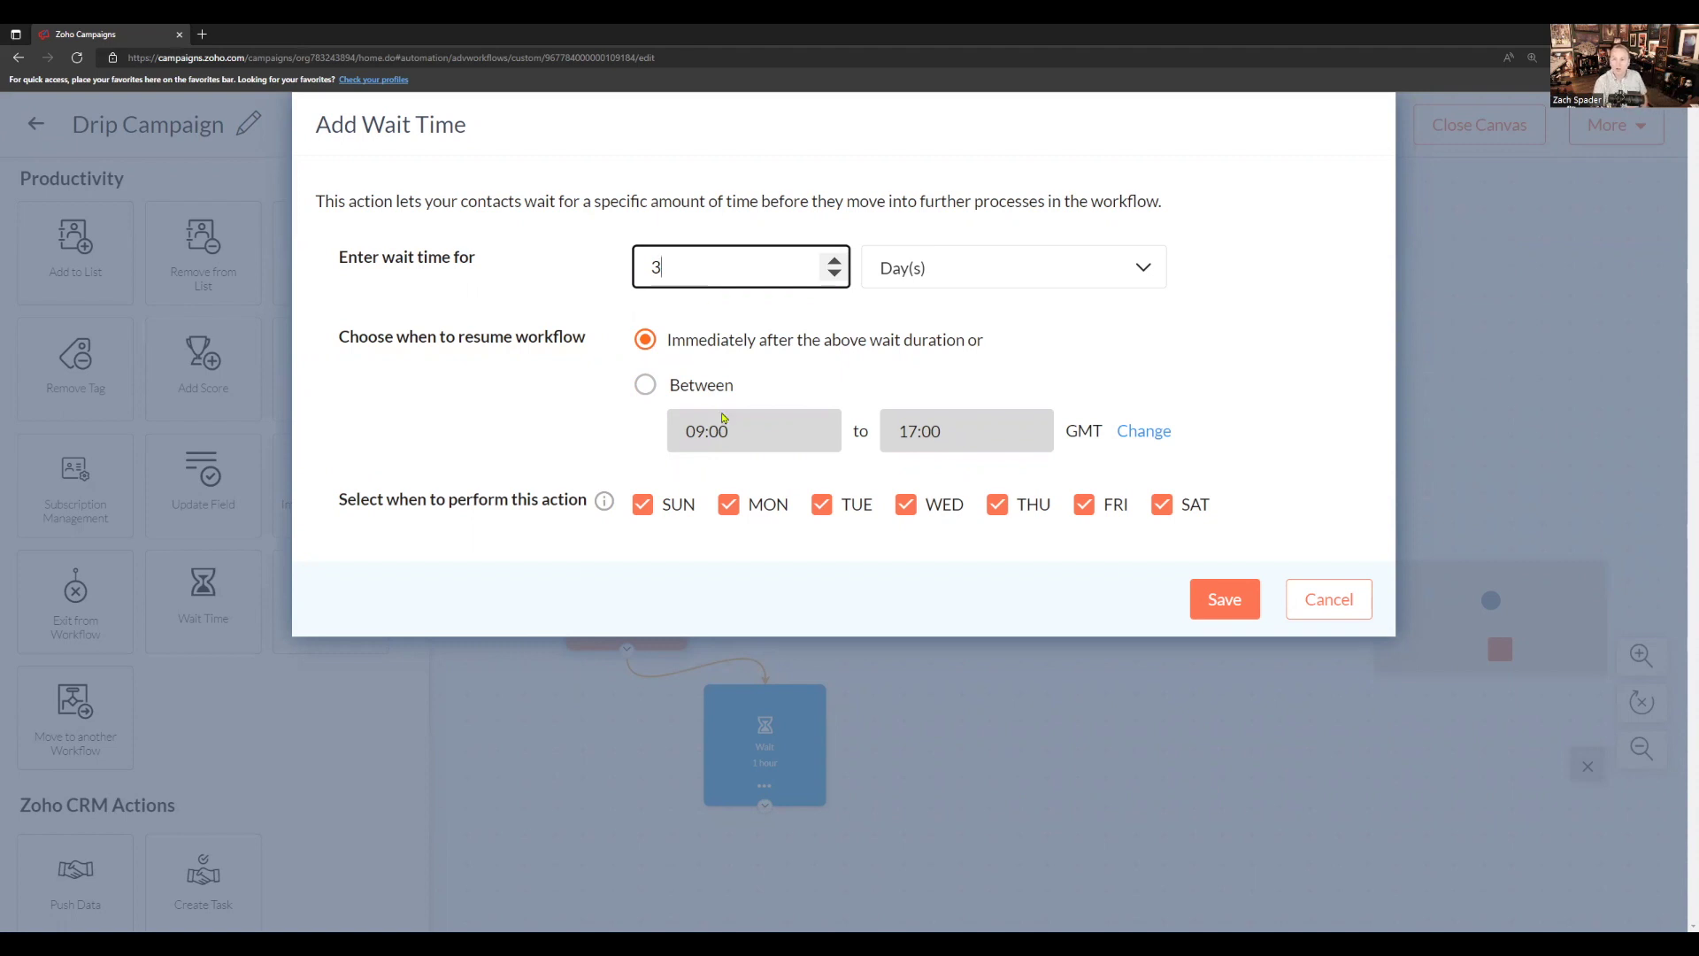
mouse_move(612, 506)
left_click(643, 504)
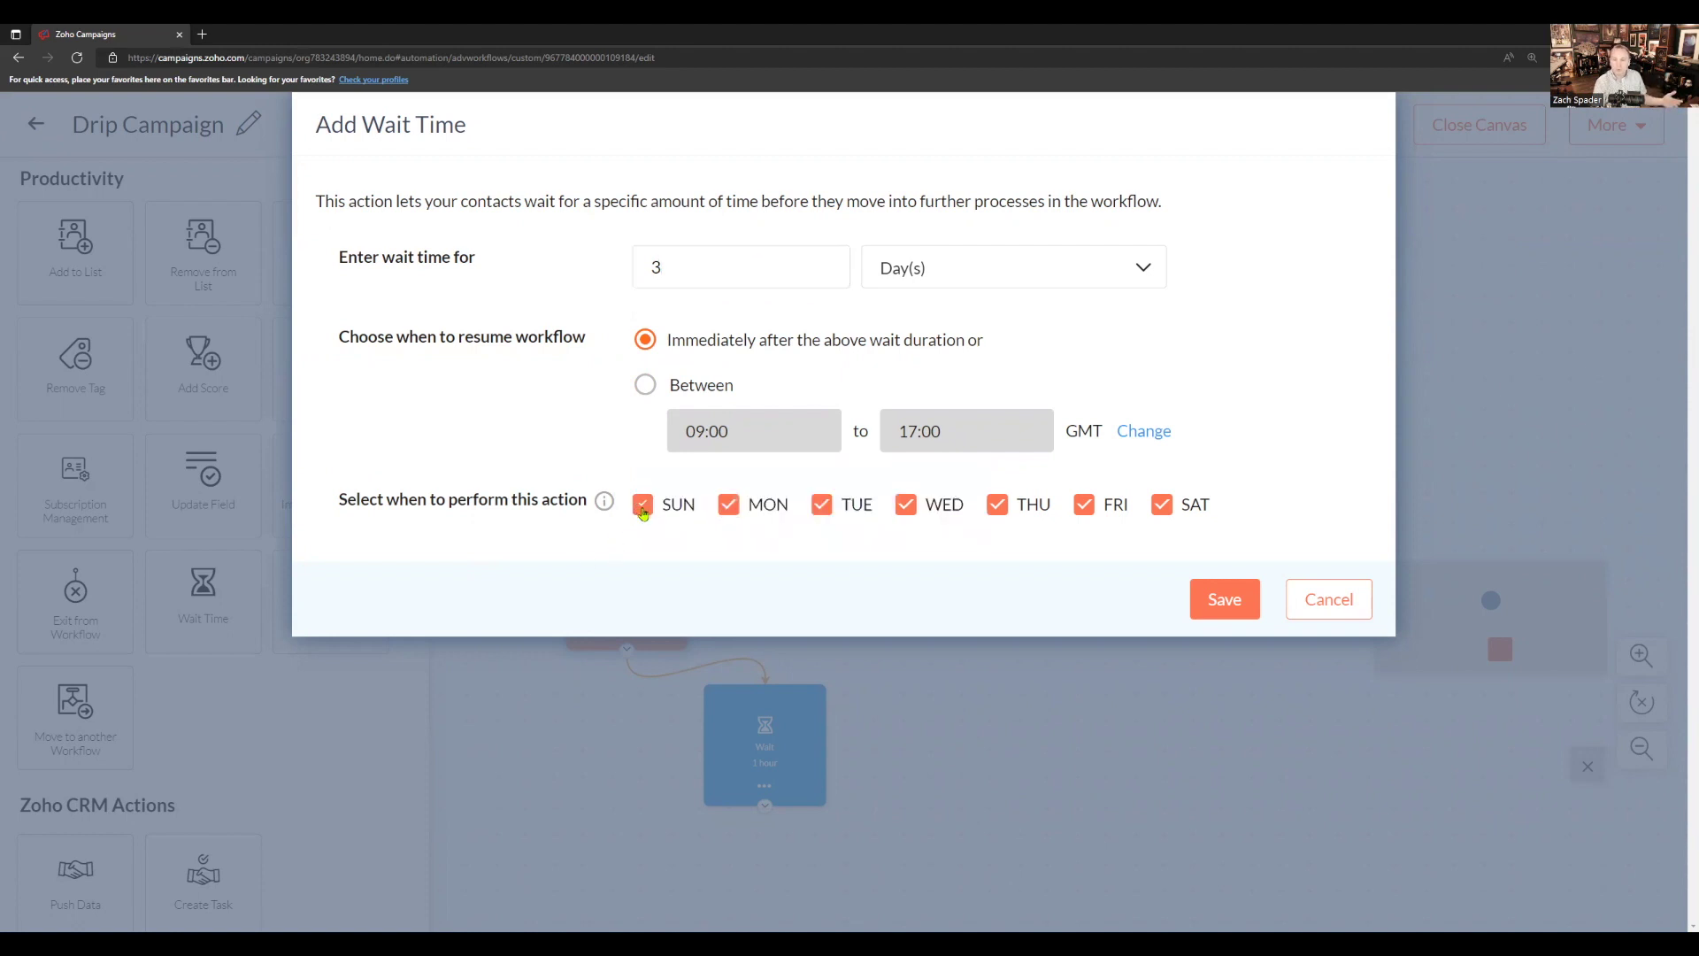
left_click(1162, 504)
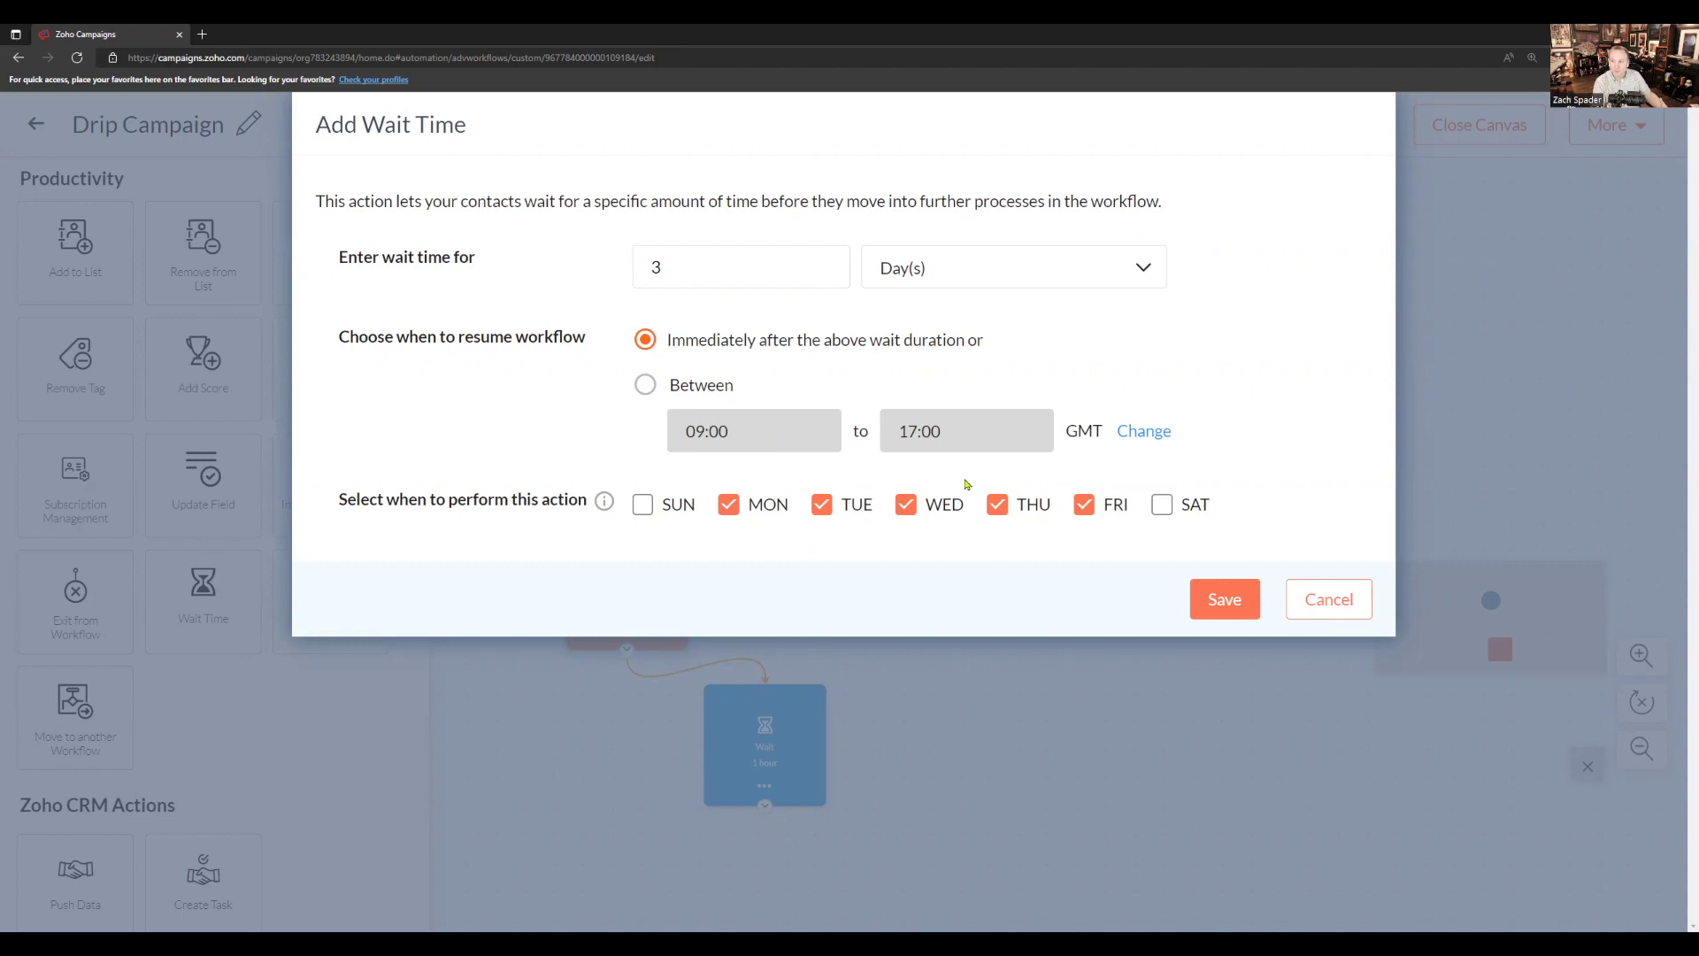
left_click(1206, 602)
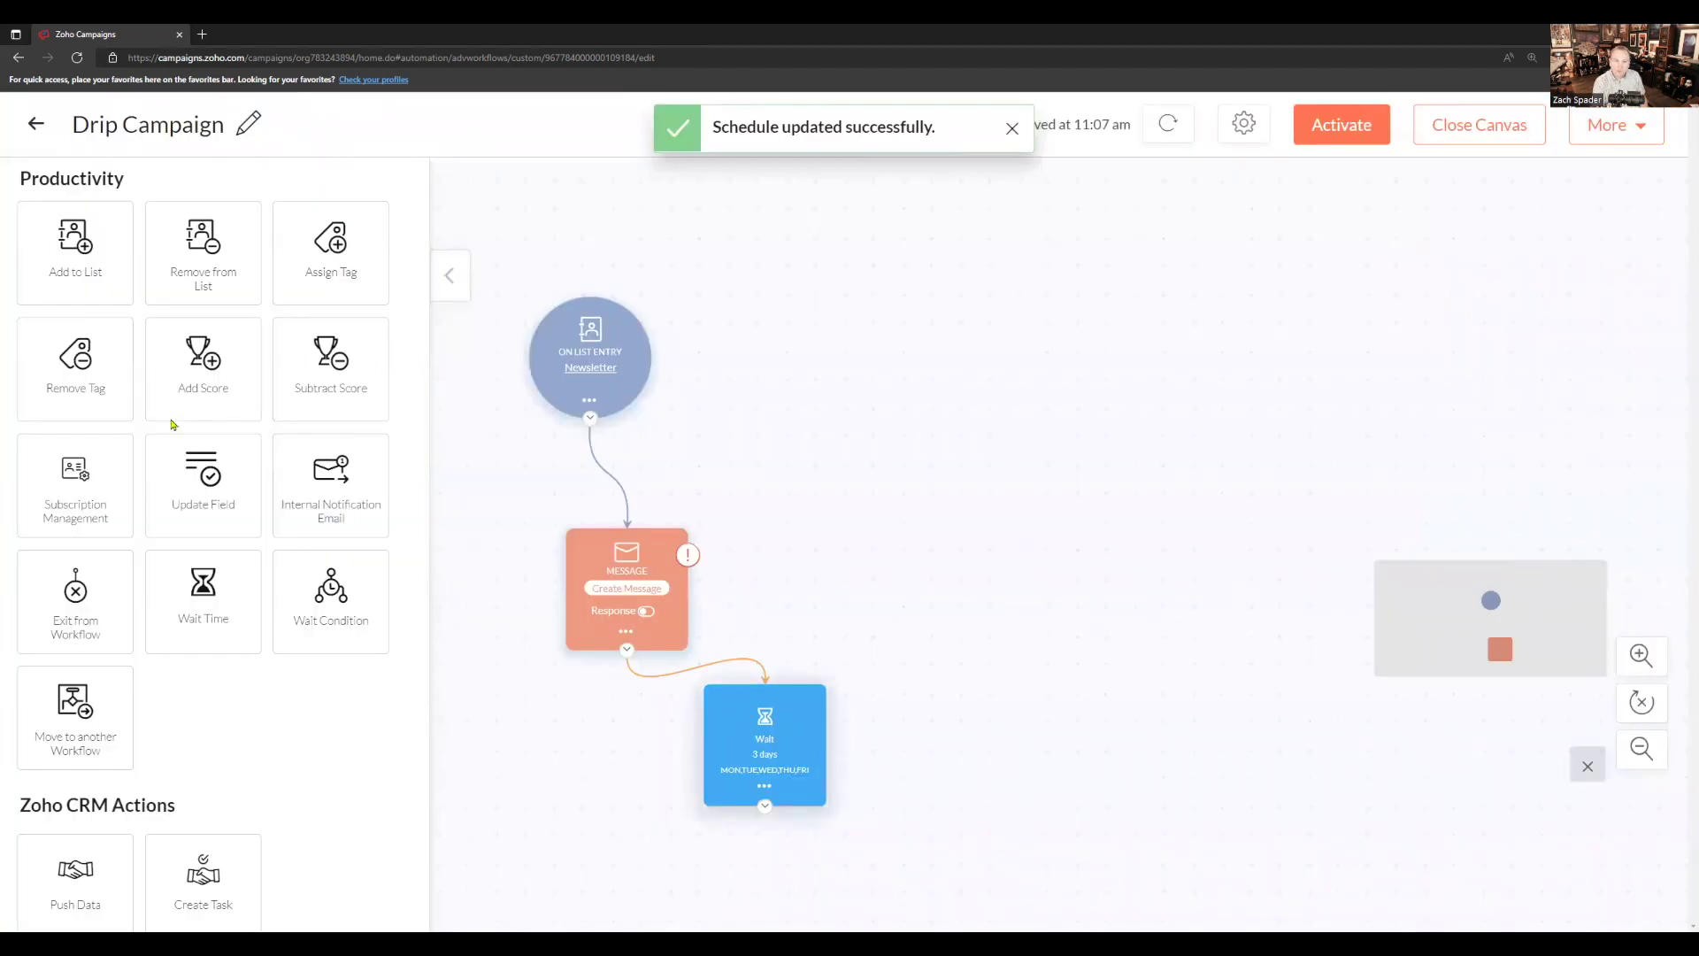
scroll(172, 425, "up", 5)
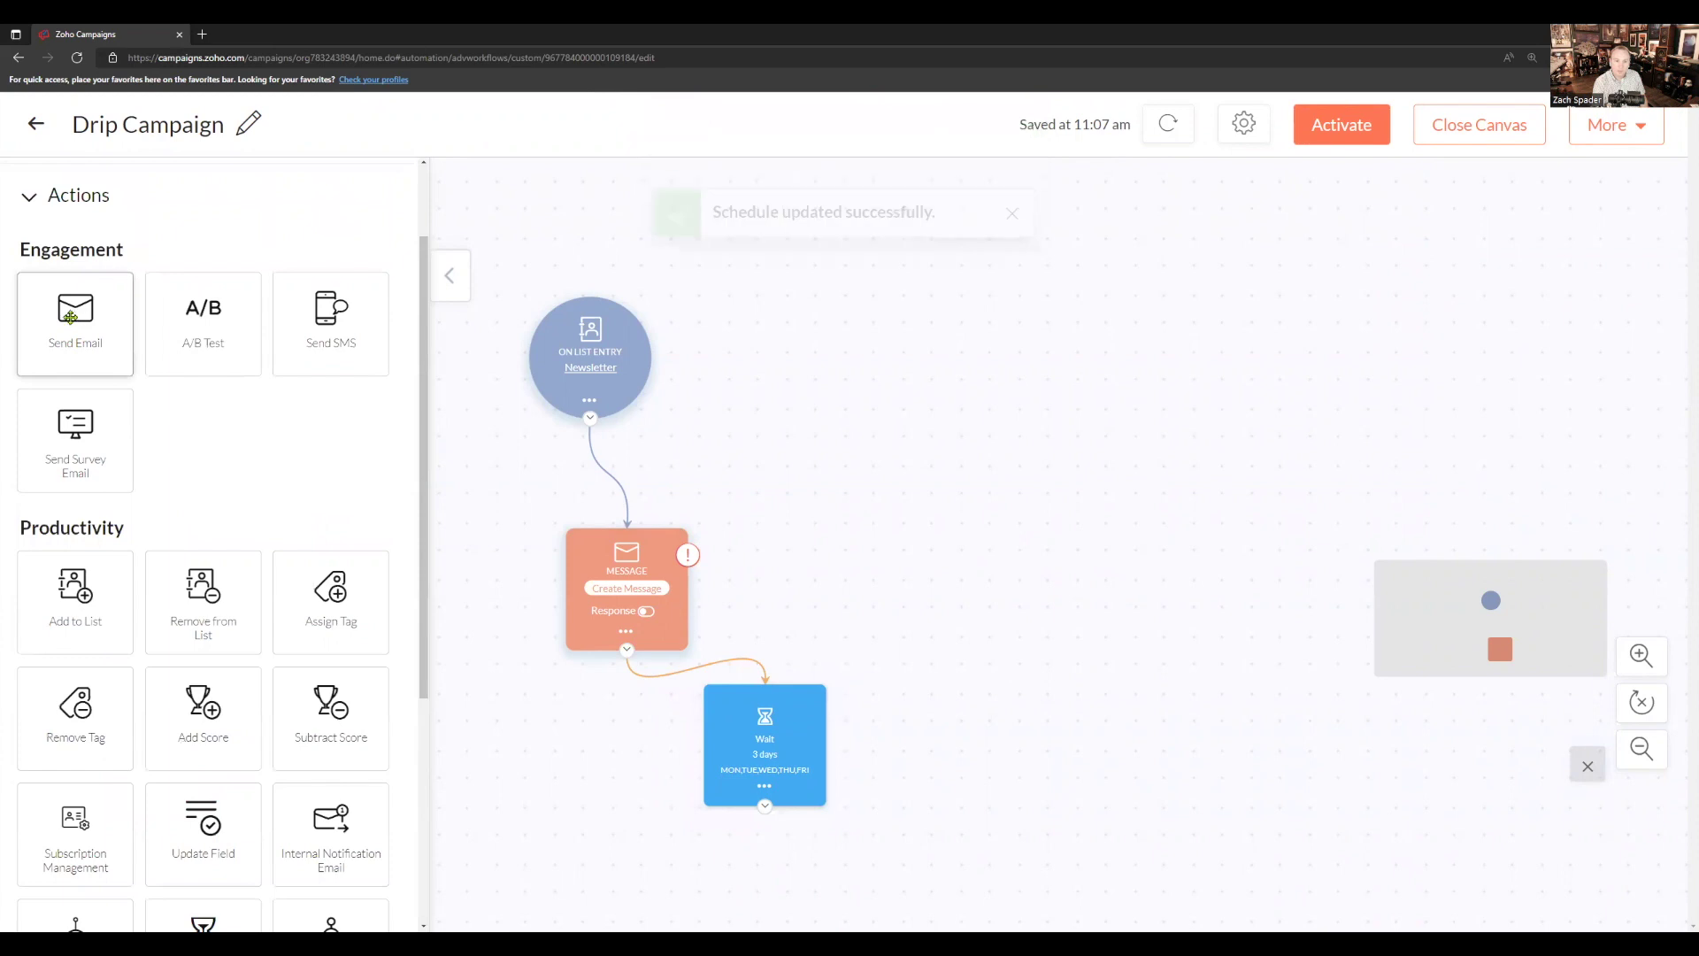
Step: Drop a Send Email step onto the canvas directly after the 3-day Wait node
left_click_drag(74, 319, 936, 607)
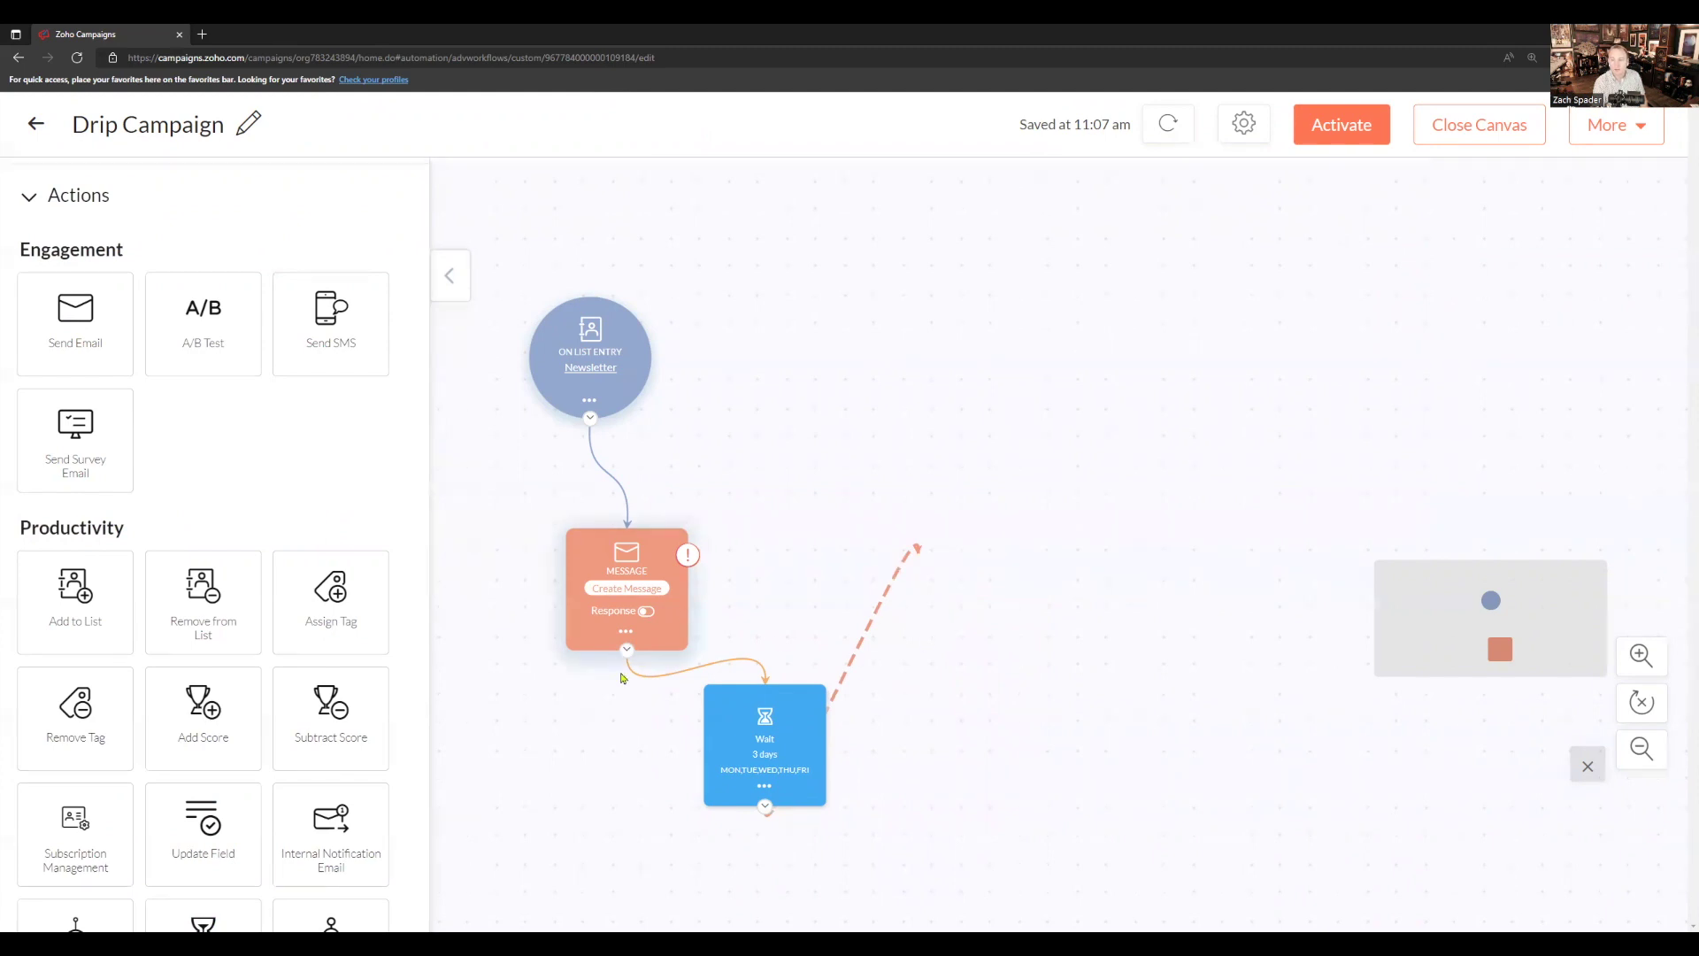
mouse_move(835, 703)
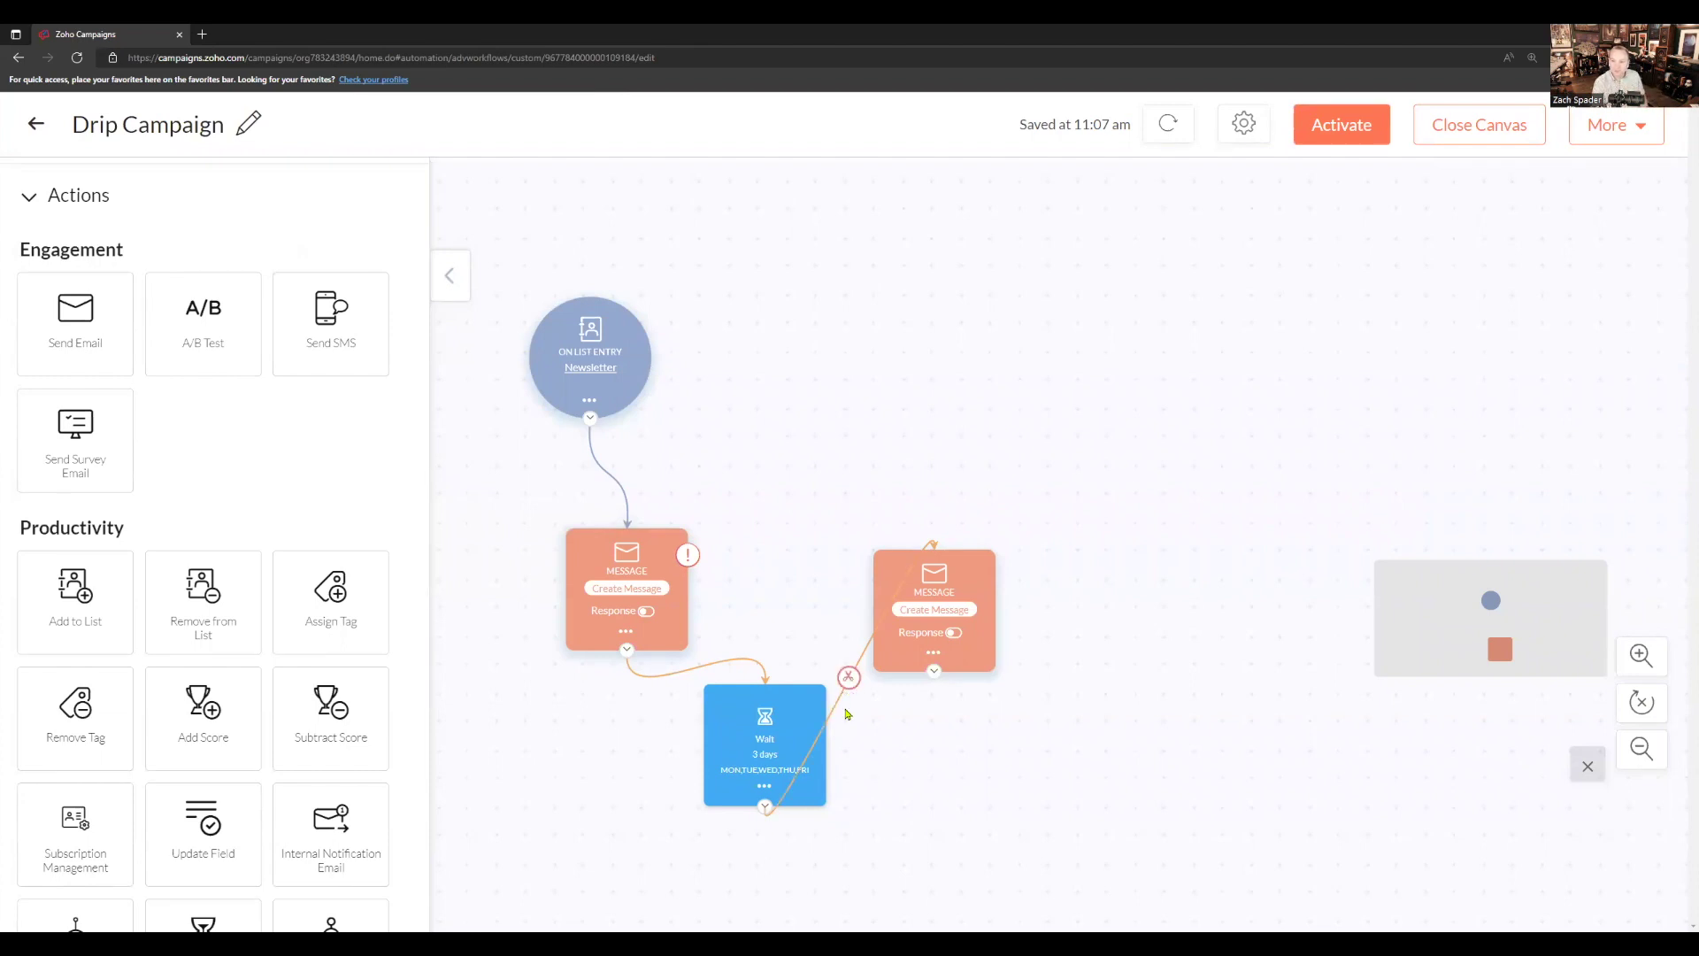
mouse_move(688, 671)
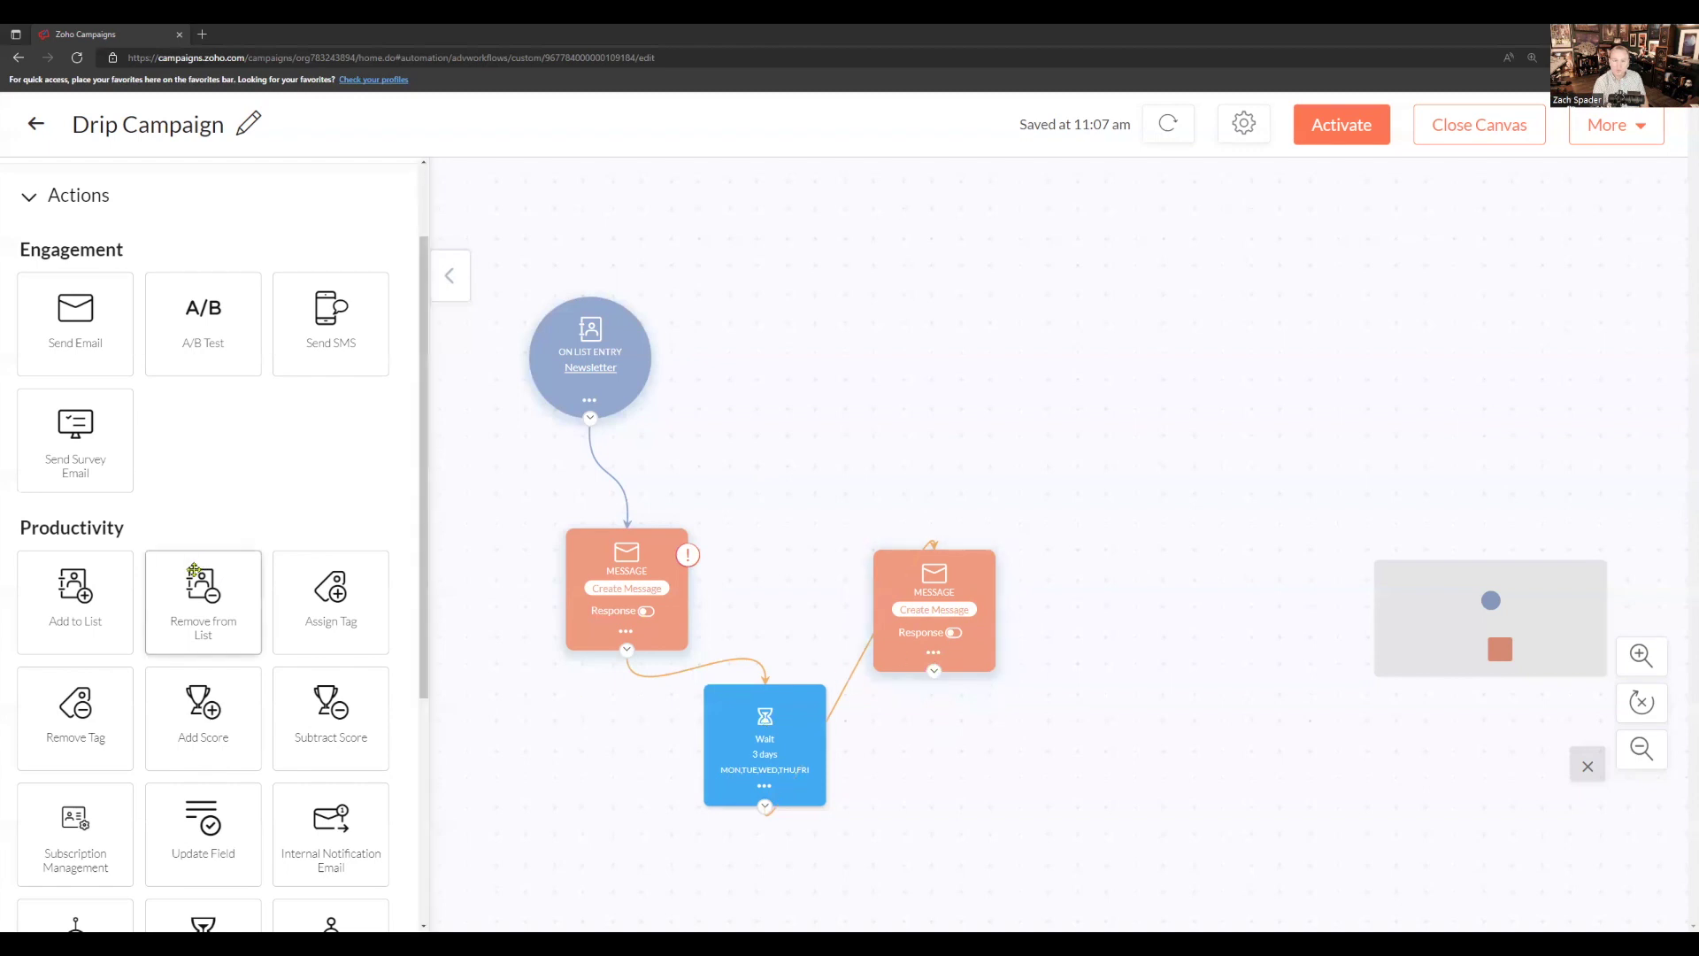
Step: Place a new Wait Time step on the canvas after the second Message step
scroll(106, 628, "down", 2)
scroll(120, 644, "down", 2)
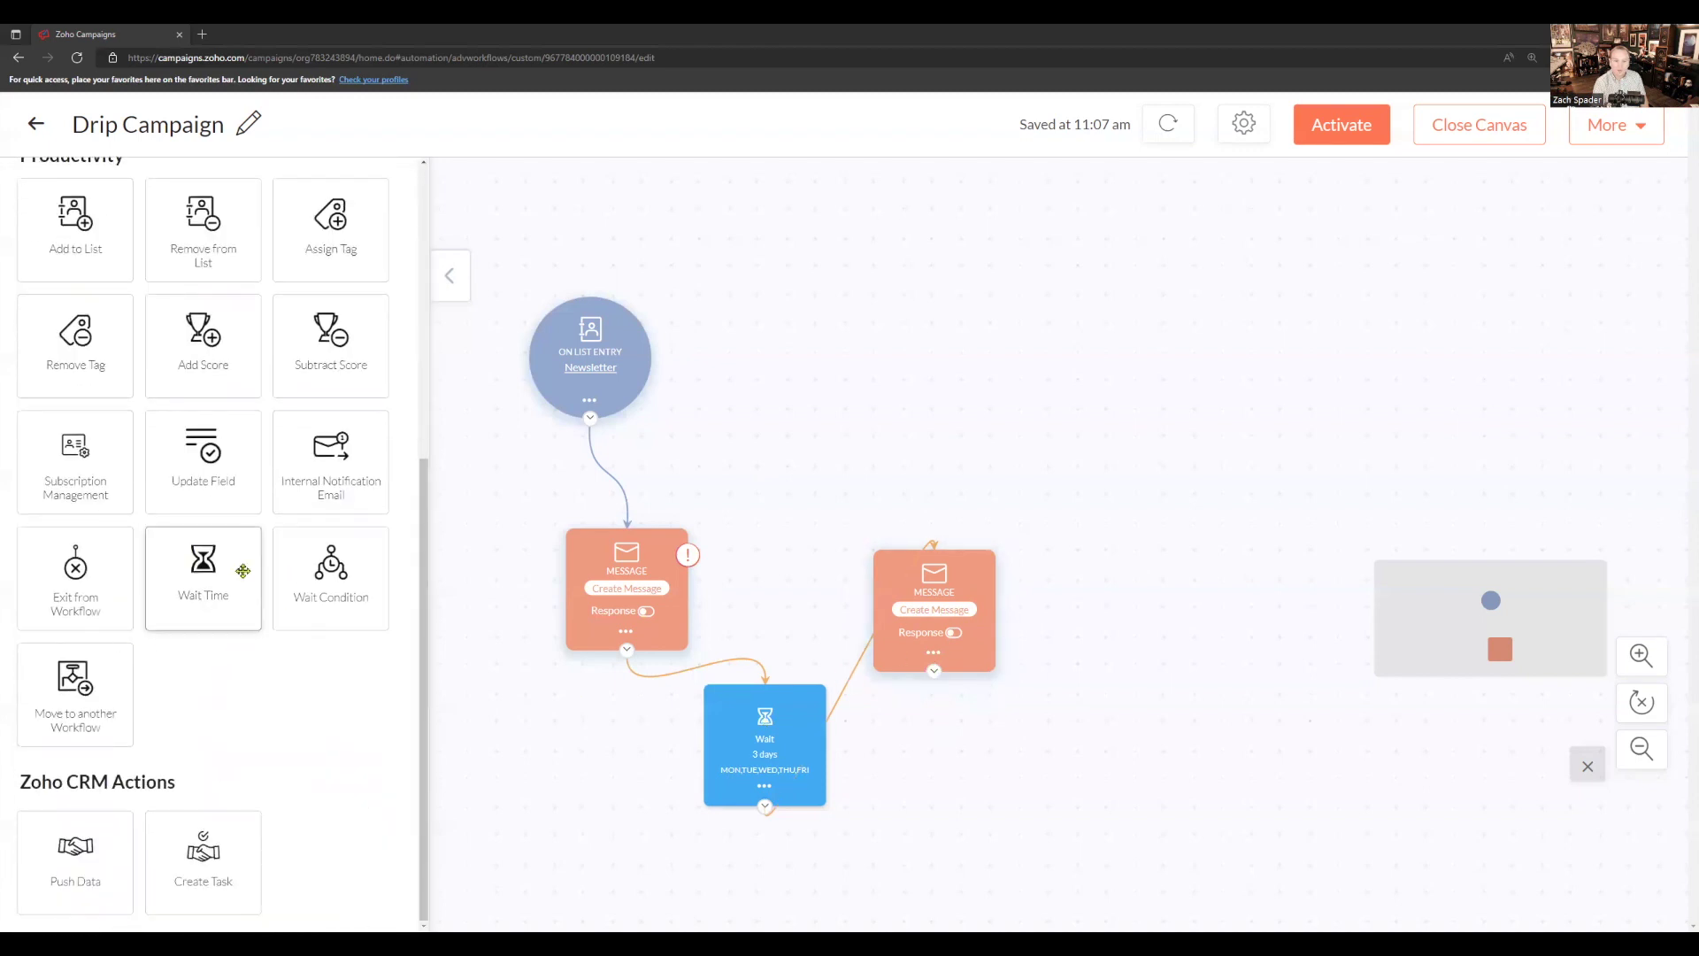
left_click_drag(220, 581, 1082, 785)
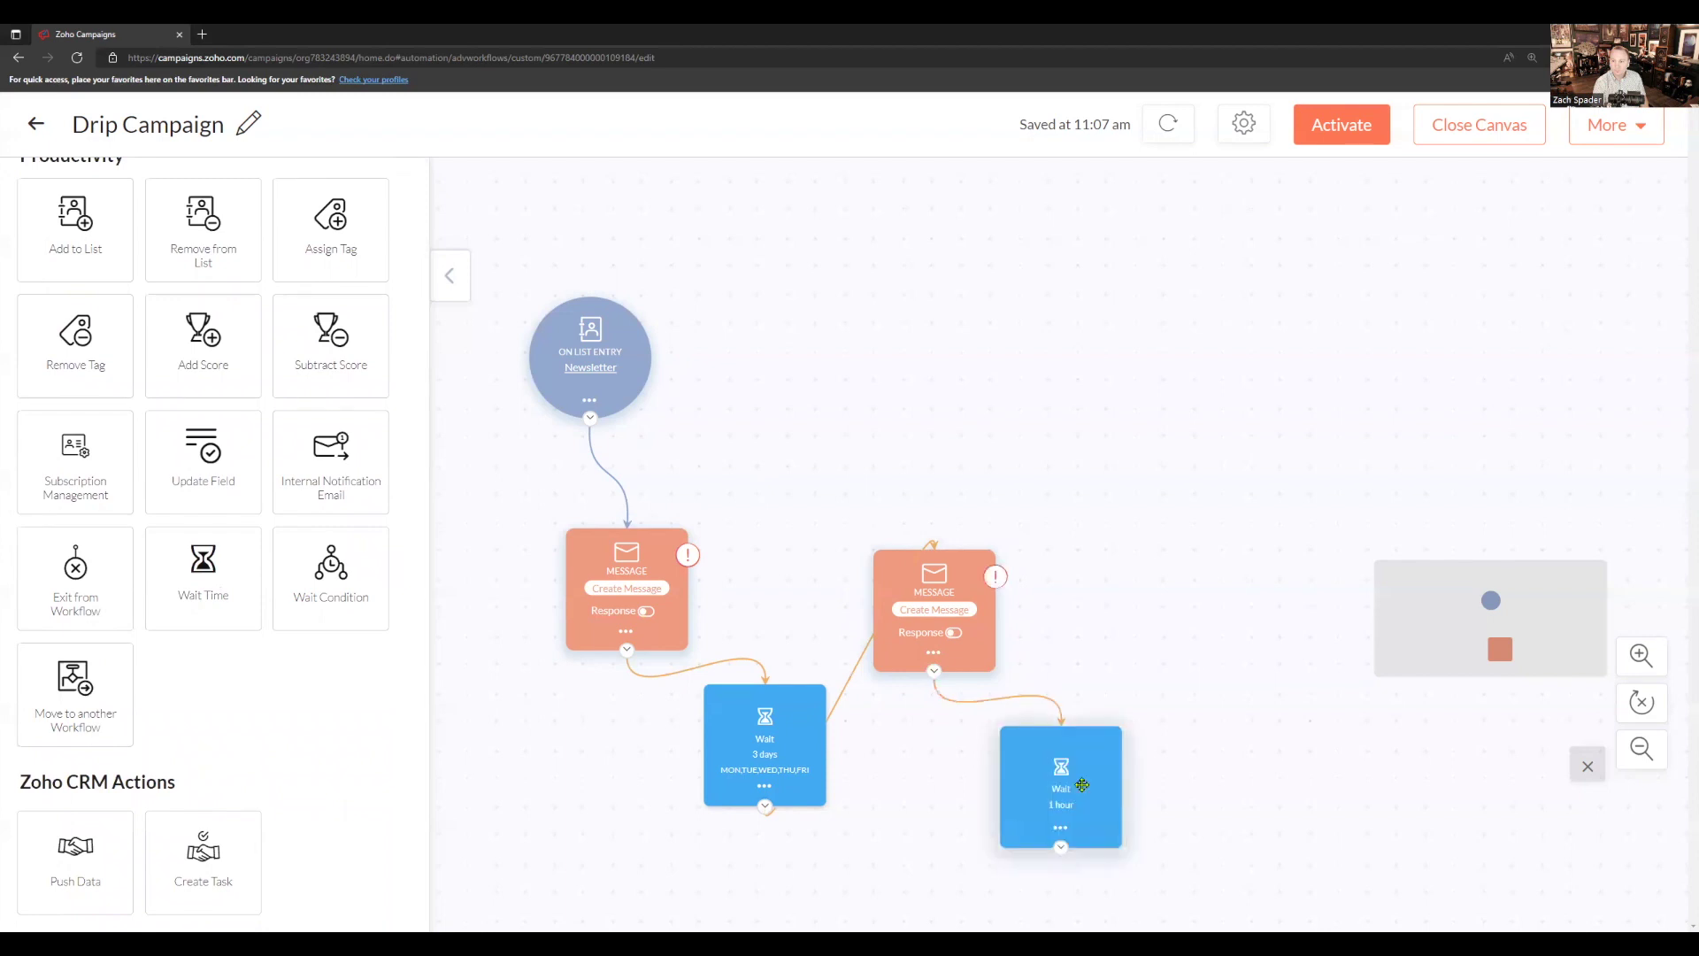
mouse_move(1058, 828)
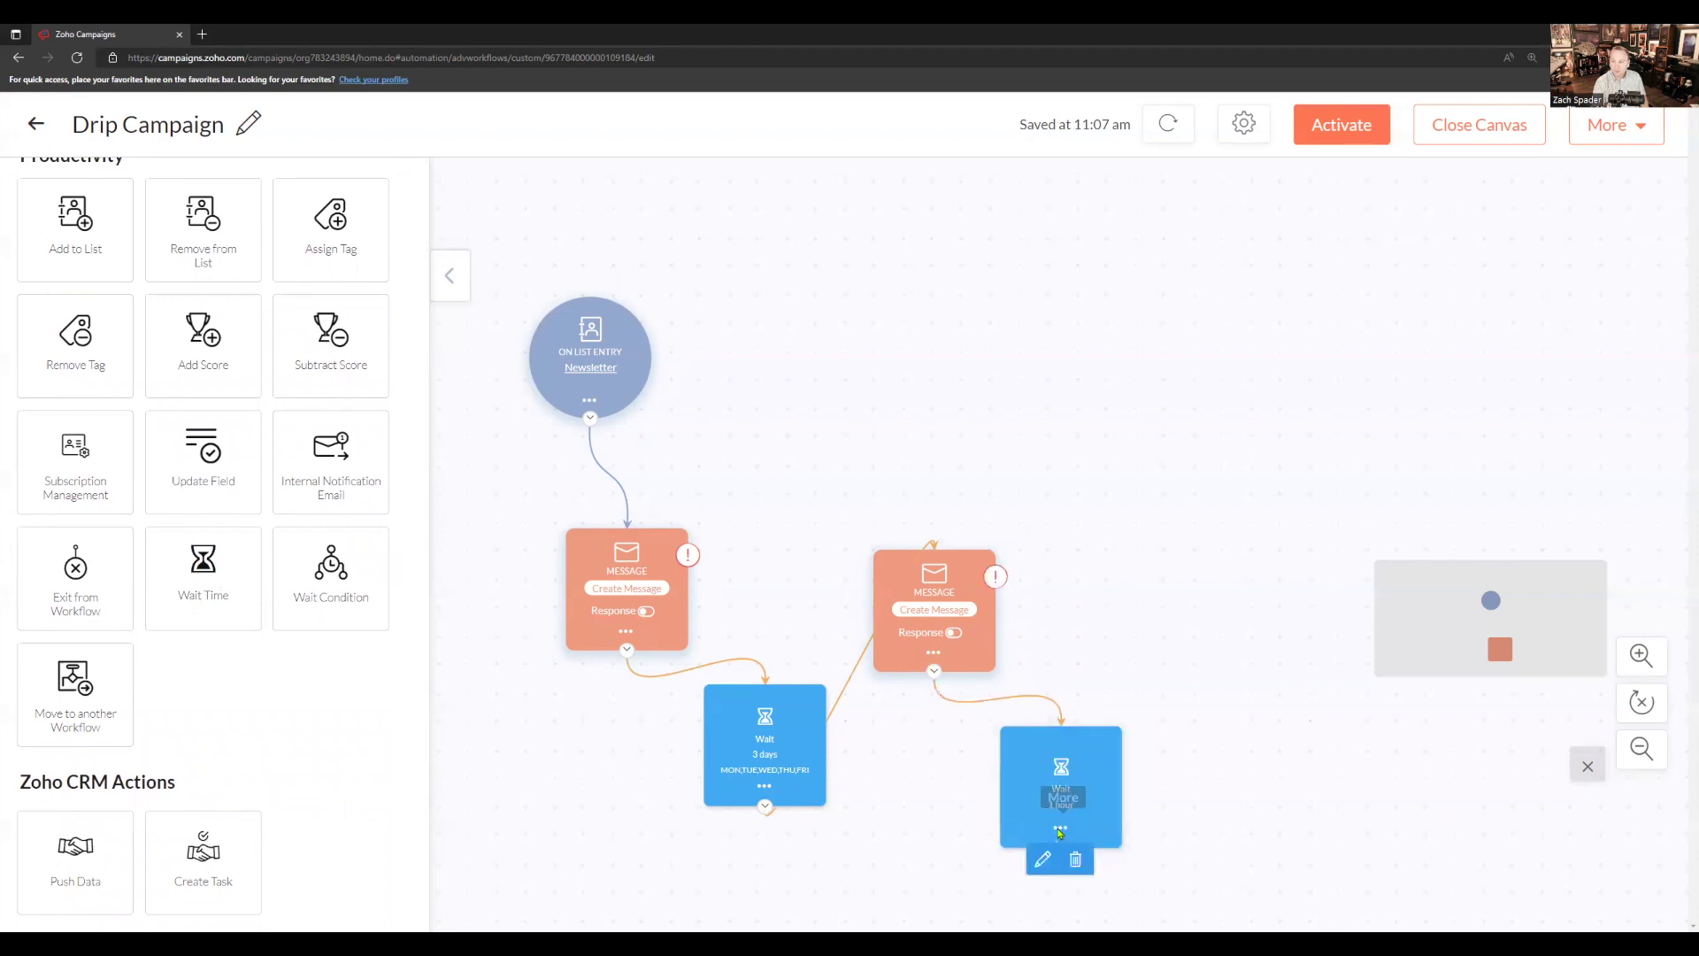
Step: Set the wait to 7 Day(s), excluding SUN and SAT, and save the schedule
left_click(1046, 863)
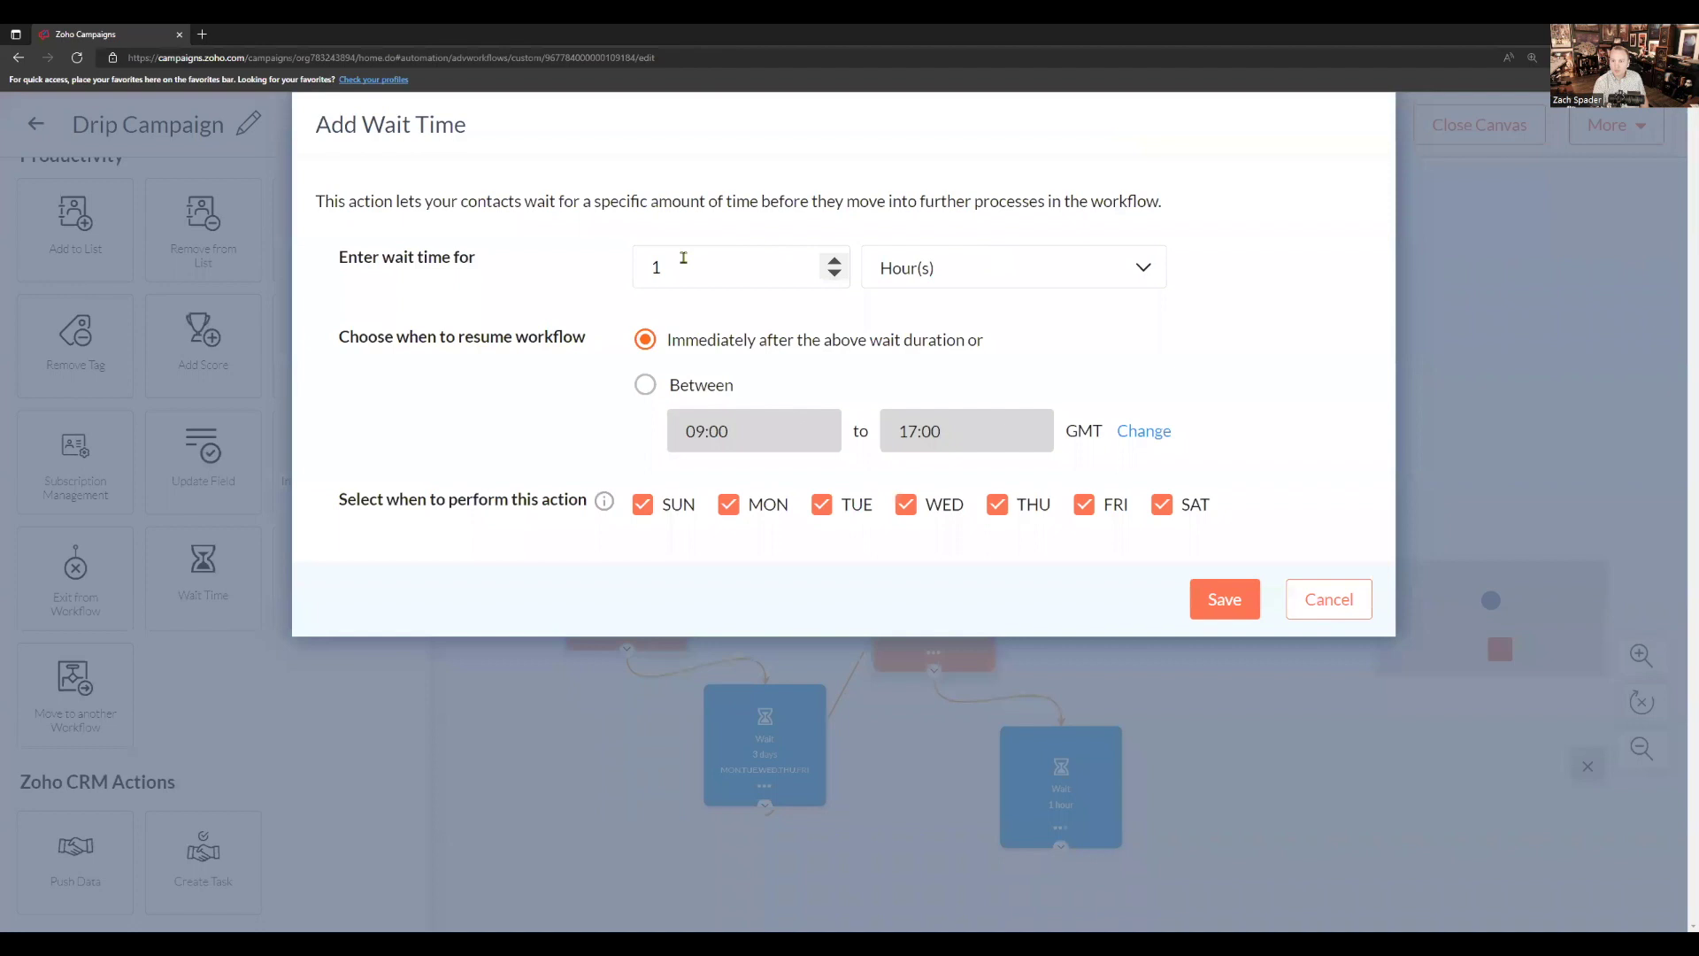
left_click_drag(683, 263, 633, 265)
type("7")
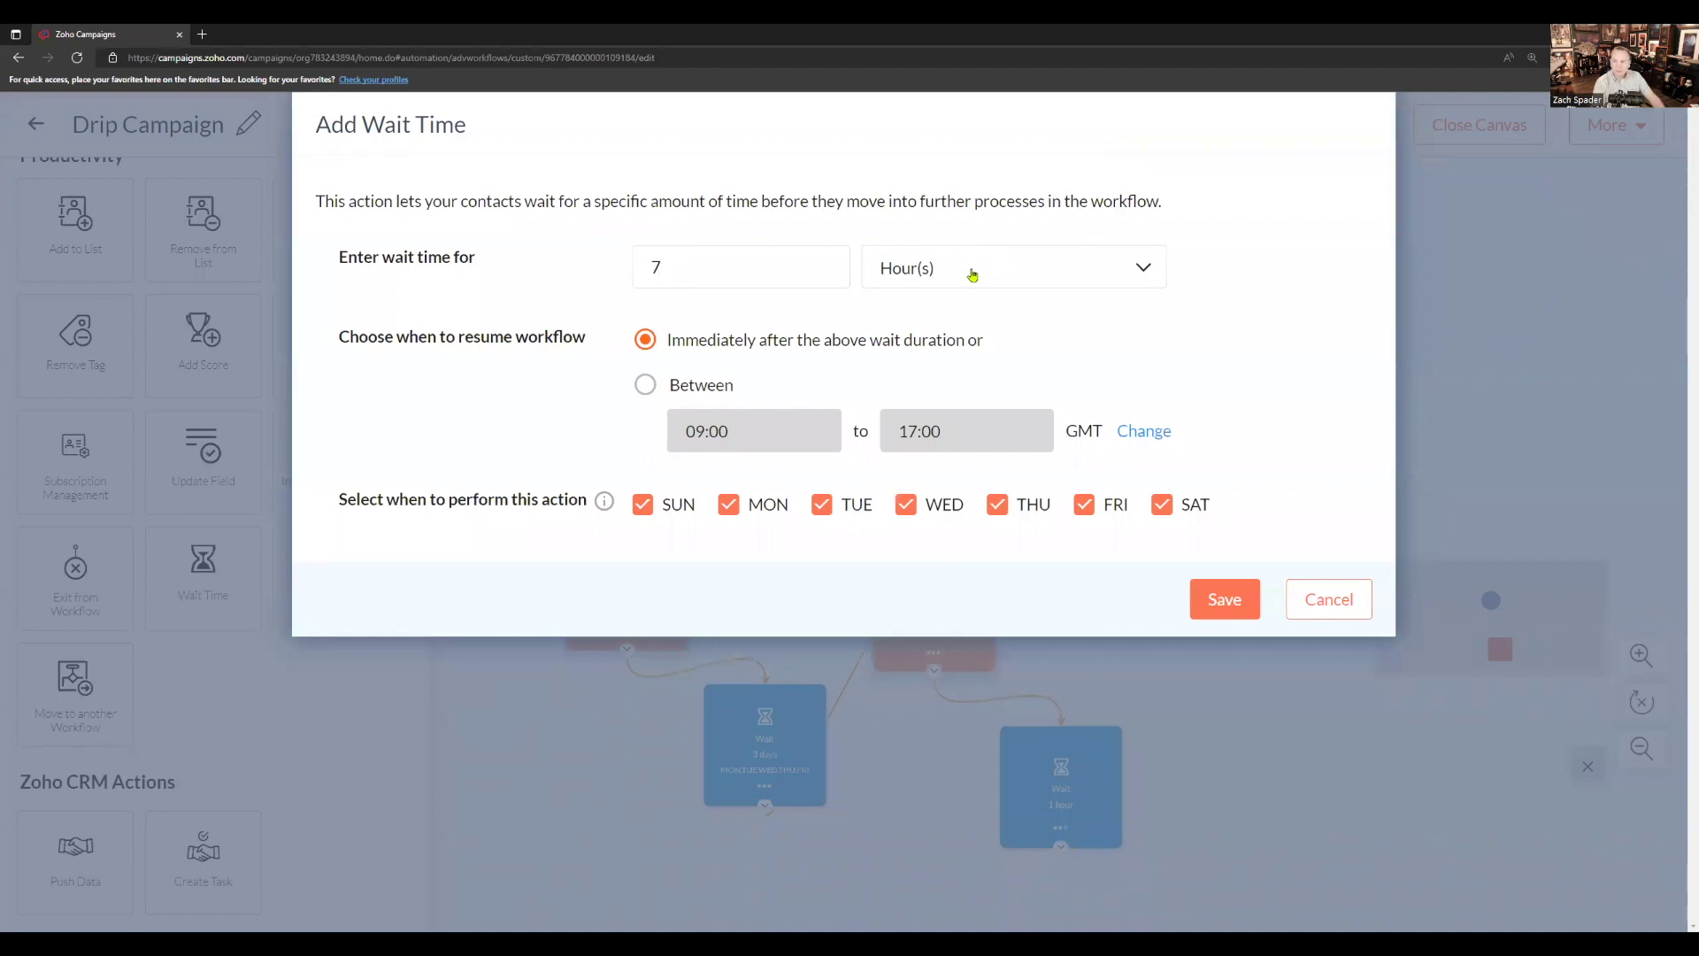
left_click(971, 275)
left_click(885, 352)
left_click(643, 504)
left_click(1162, 504)
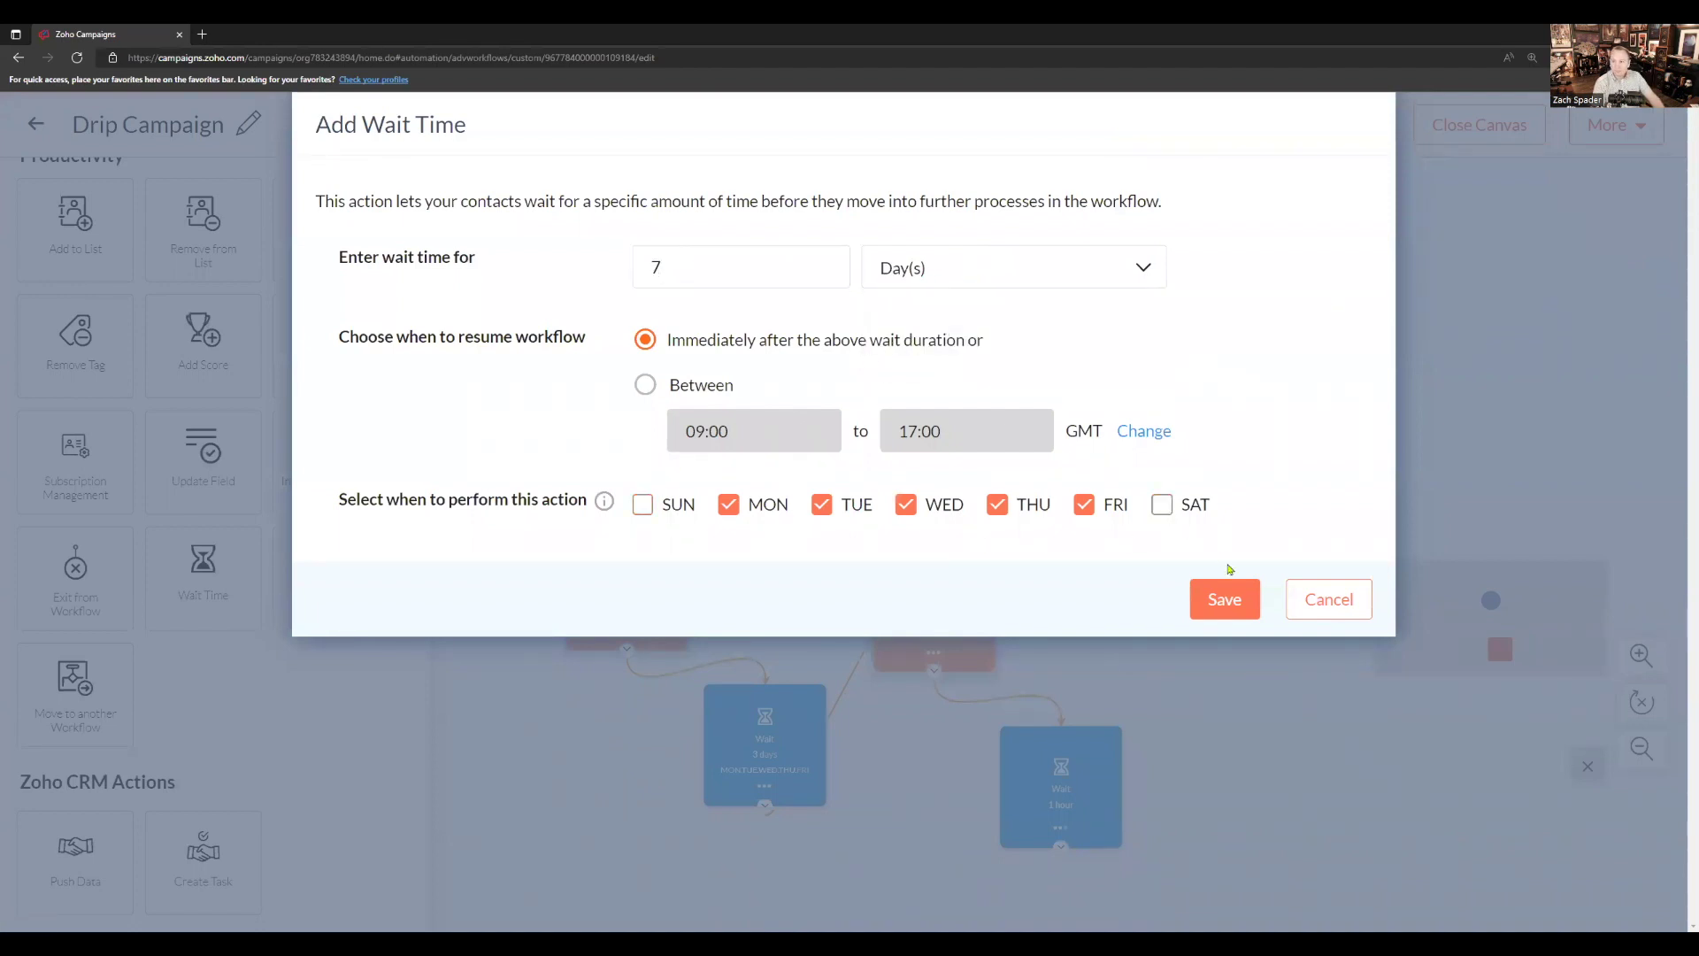
left_click(1223, 599)
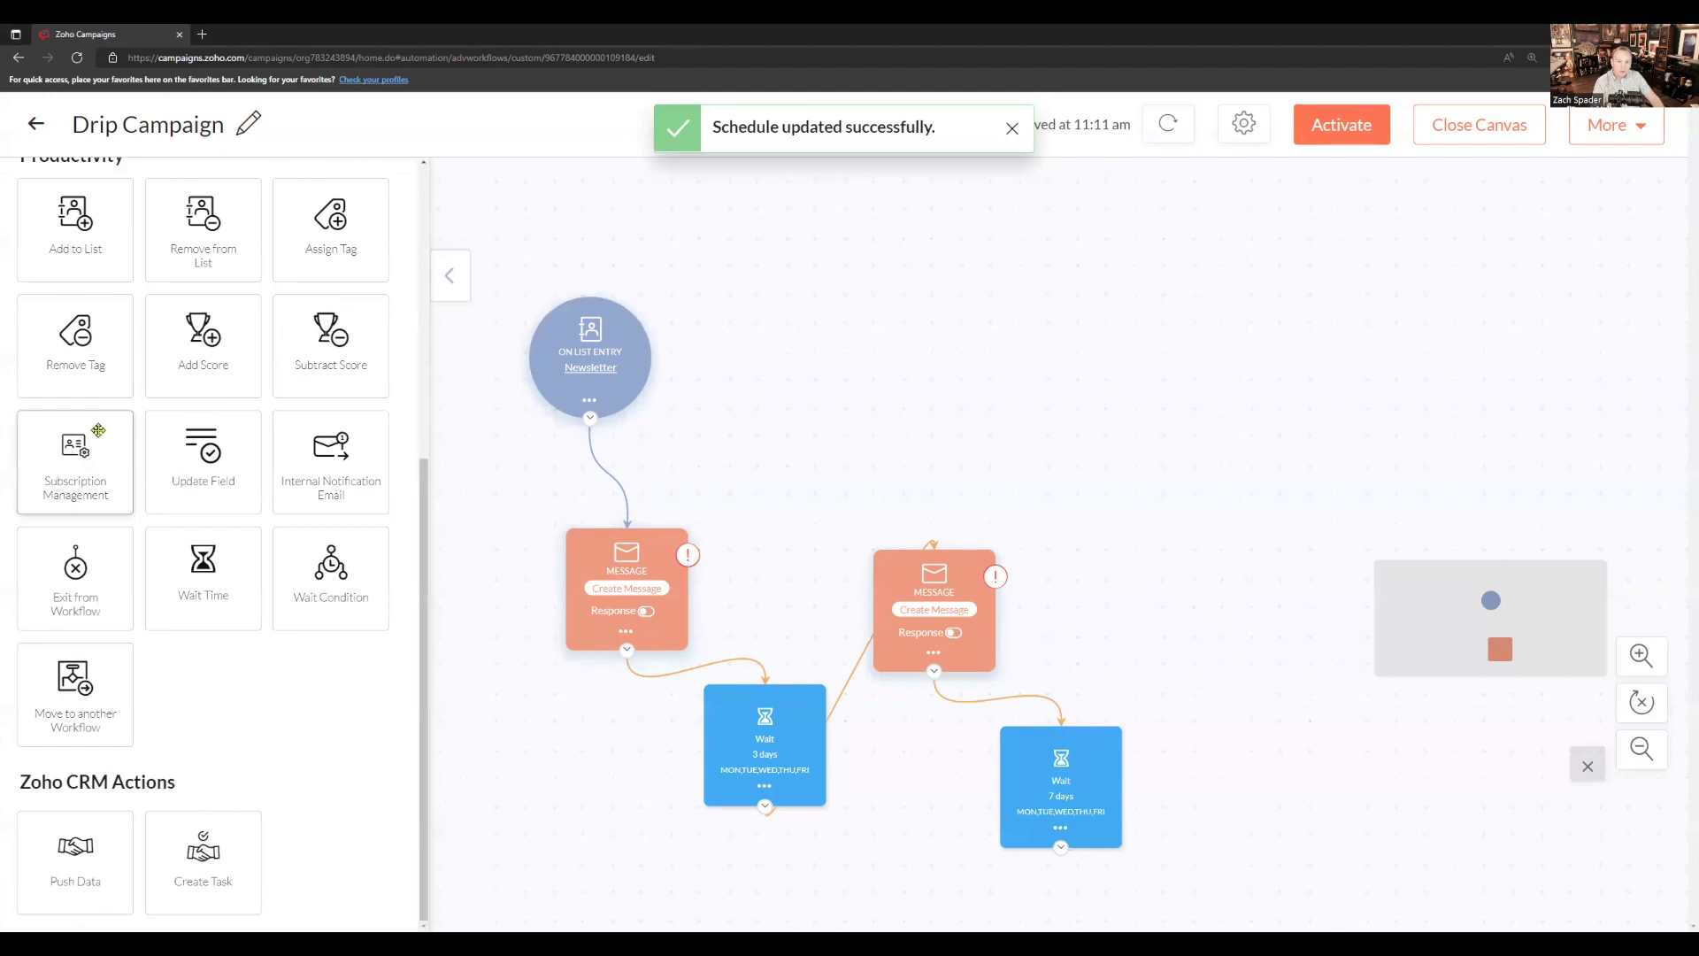
scroll(88, 380, "up", 4)
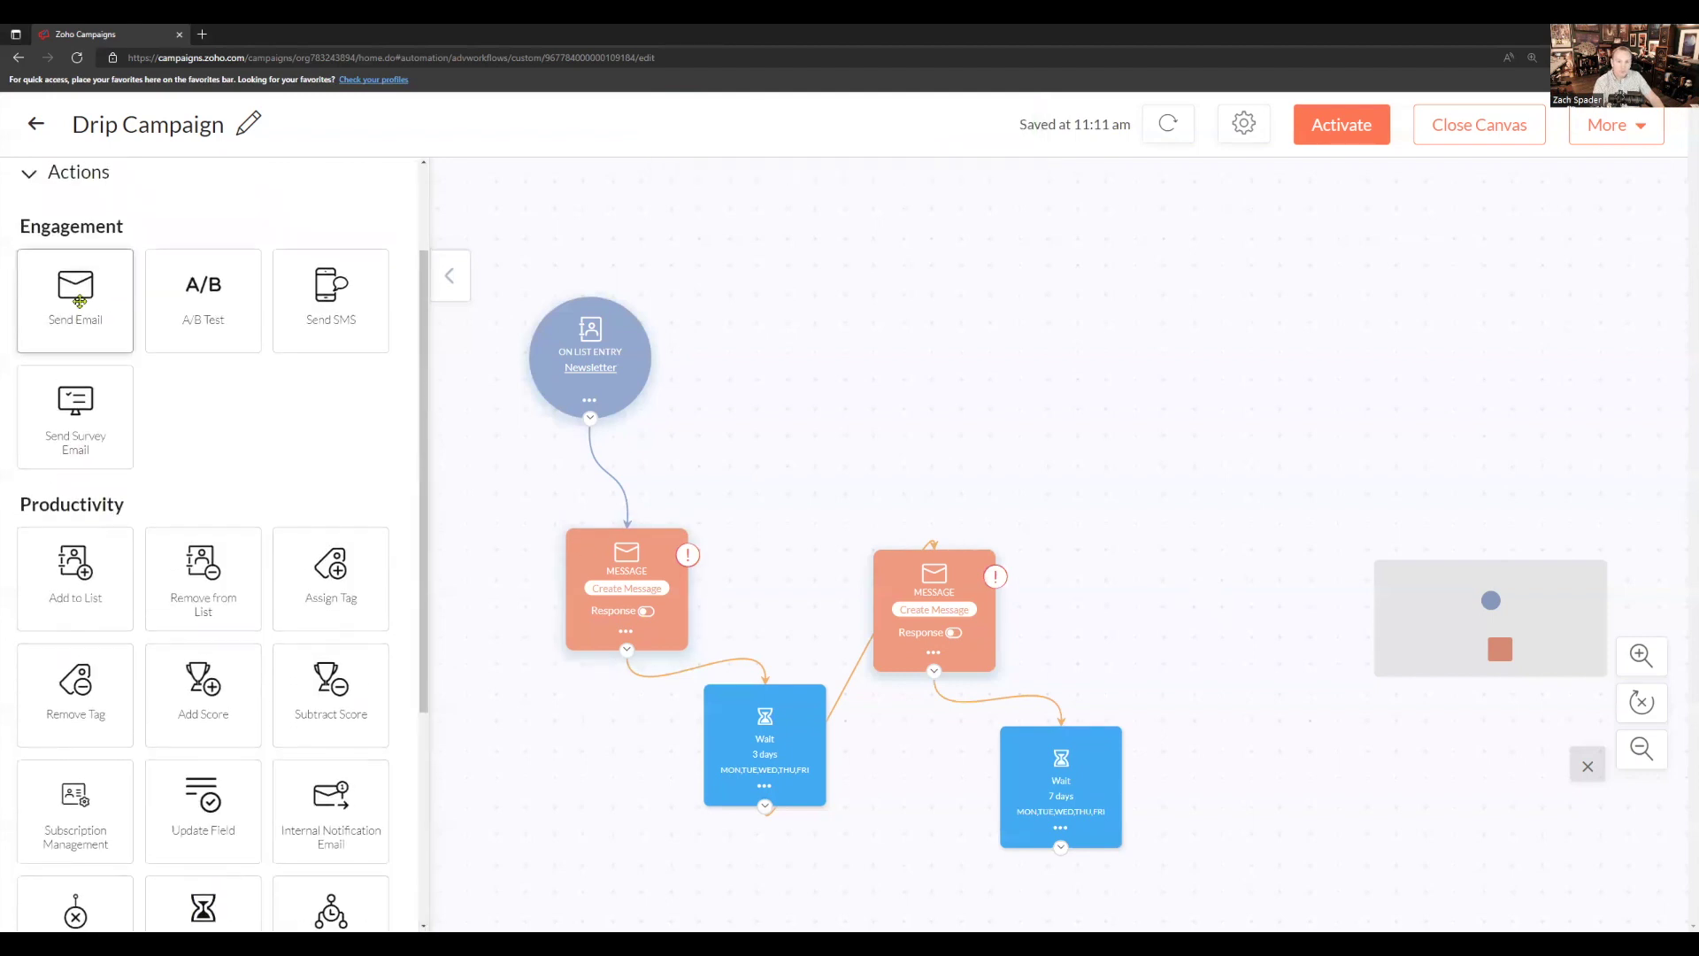
Step: Drop a Send Email step onto the canvas directly after the 7-day Wait node
left_click_drag(97, 323, 1280, 641)
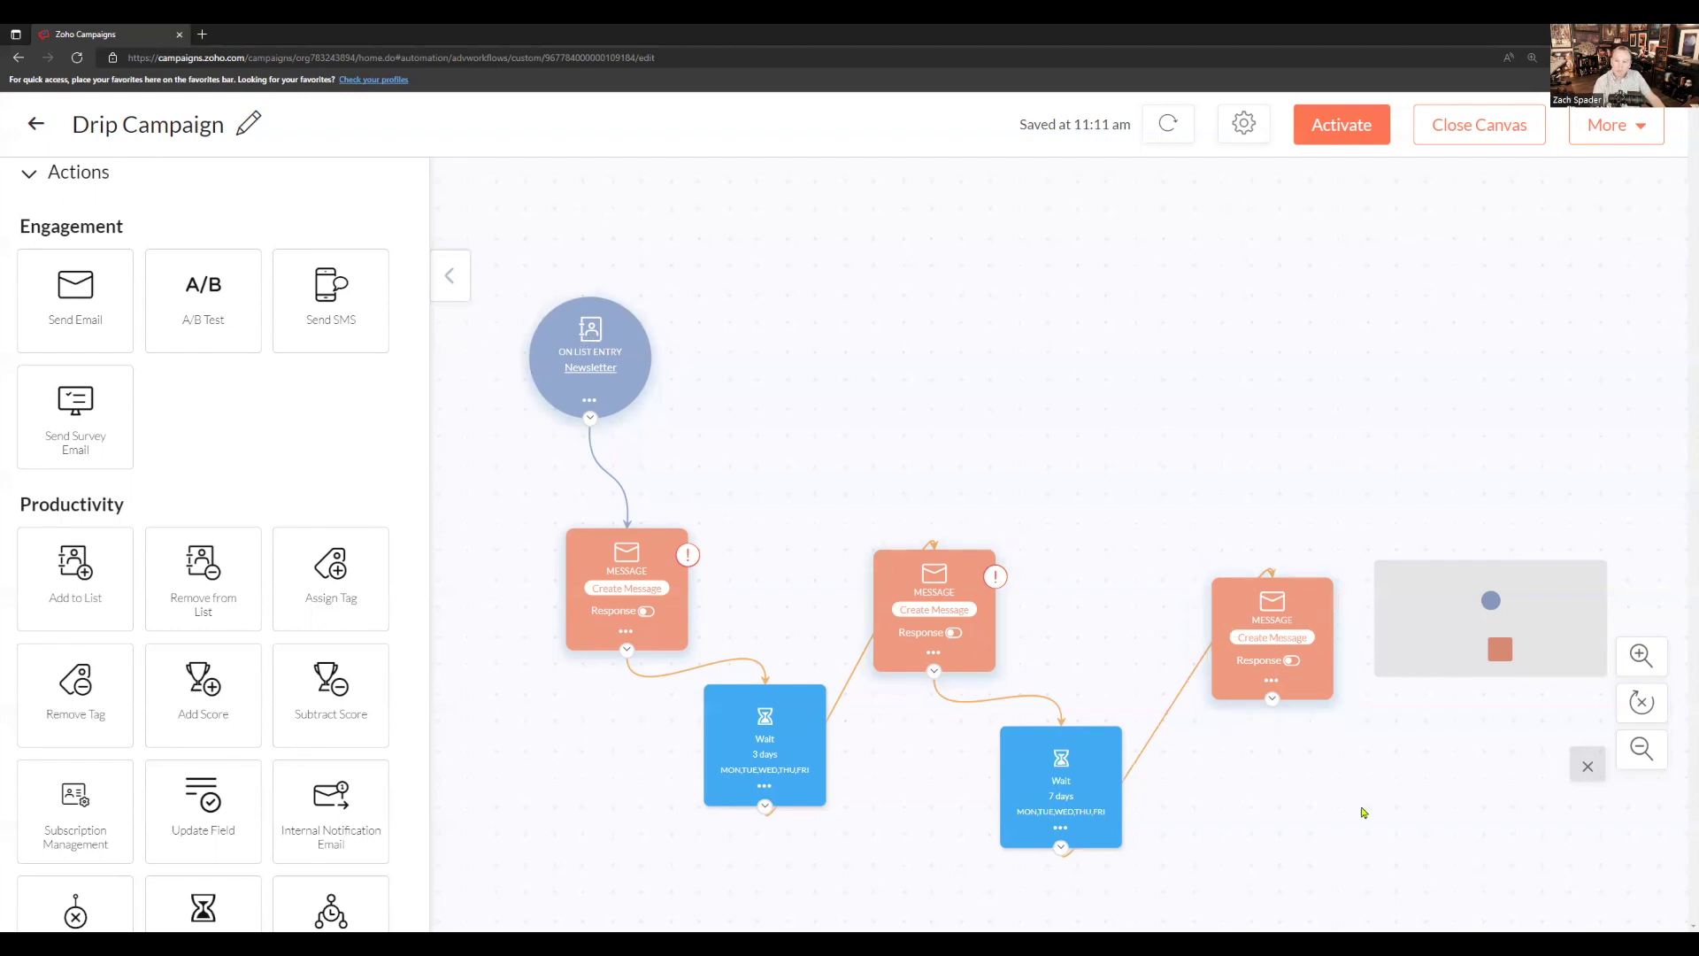
mouse_move(1198, 695)
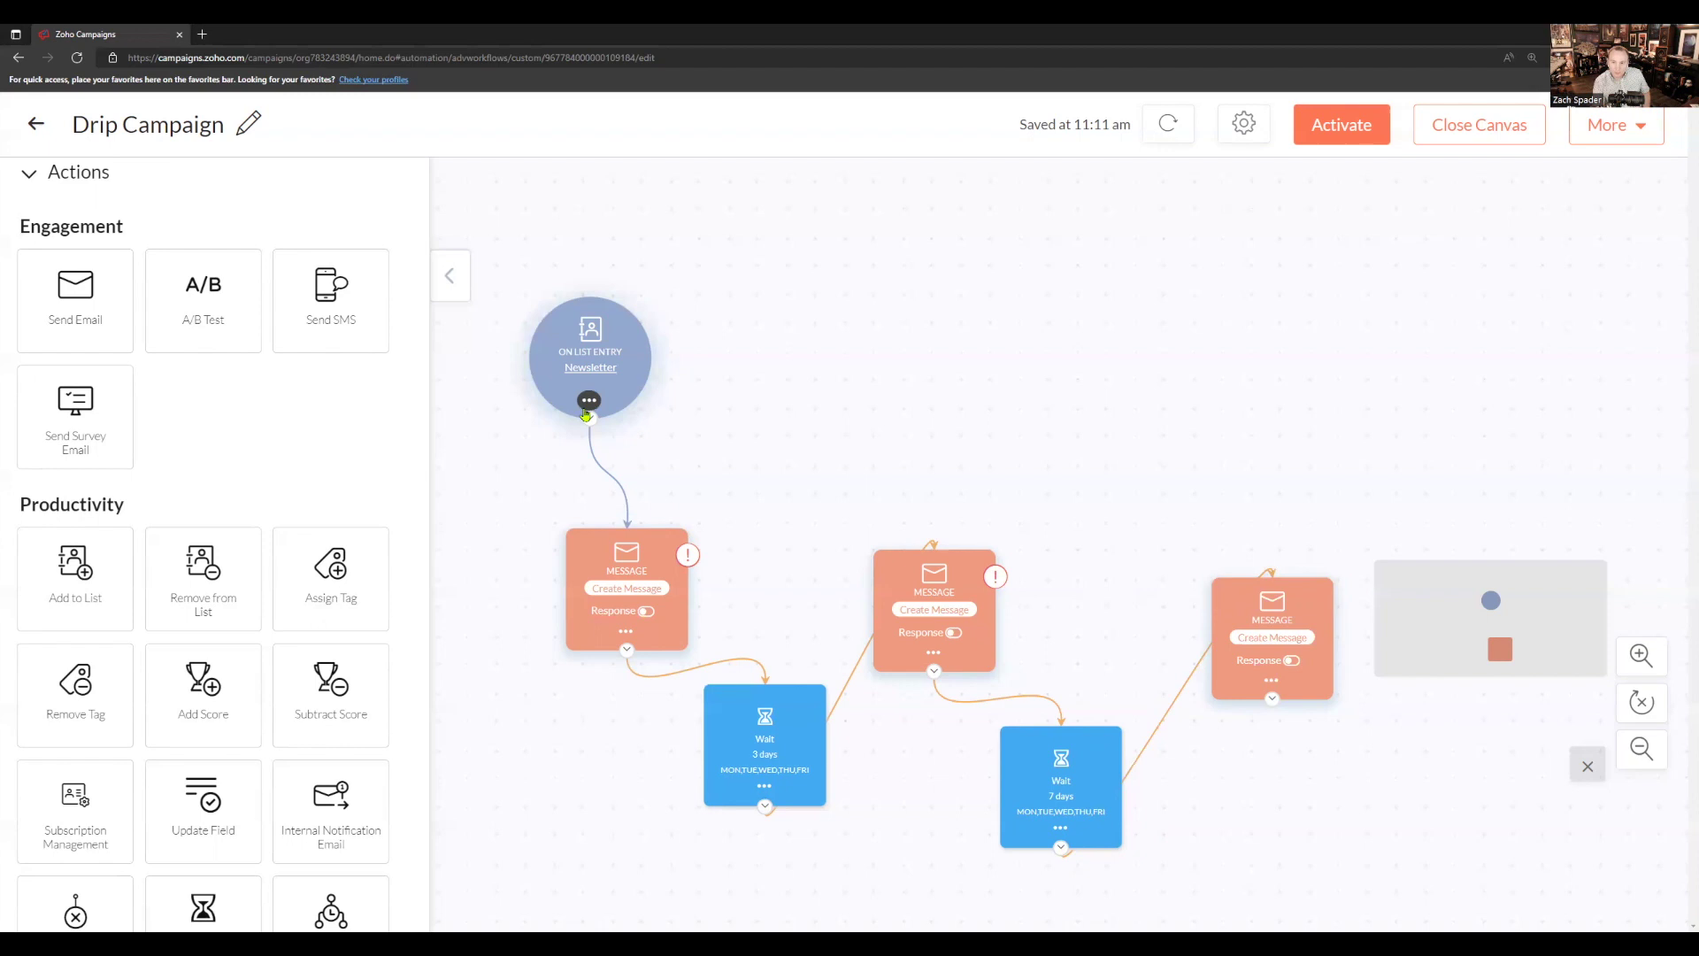
scroll(291, 565, "down", 4)
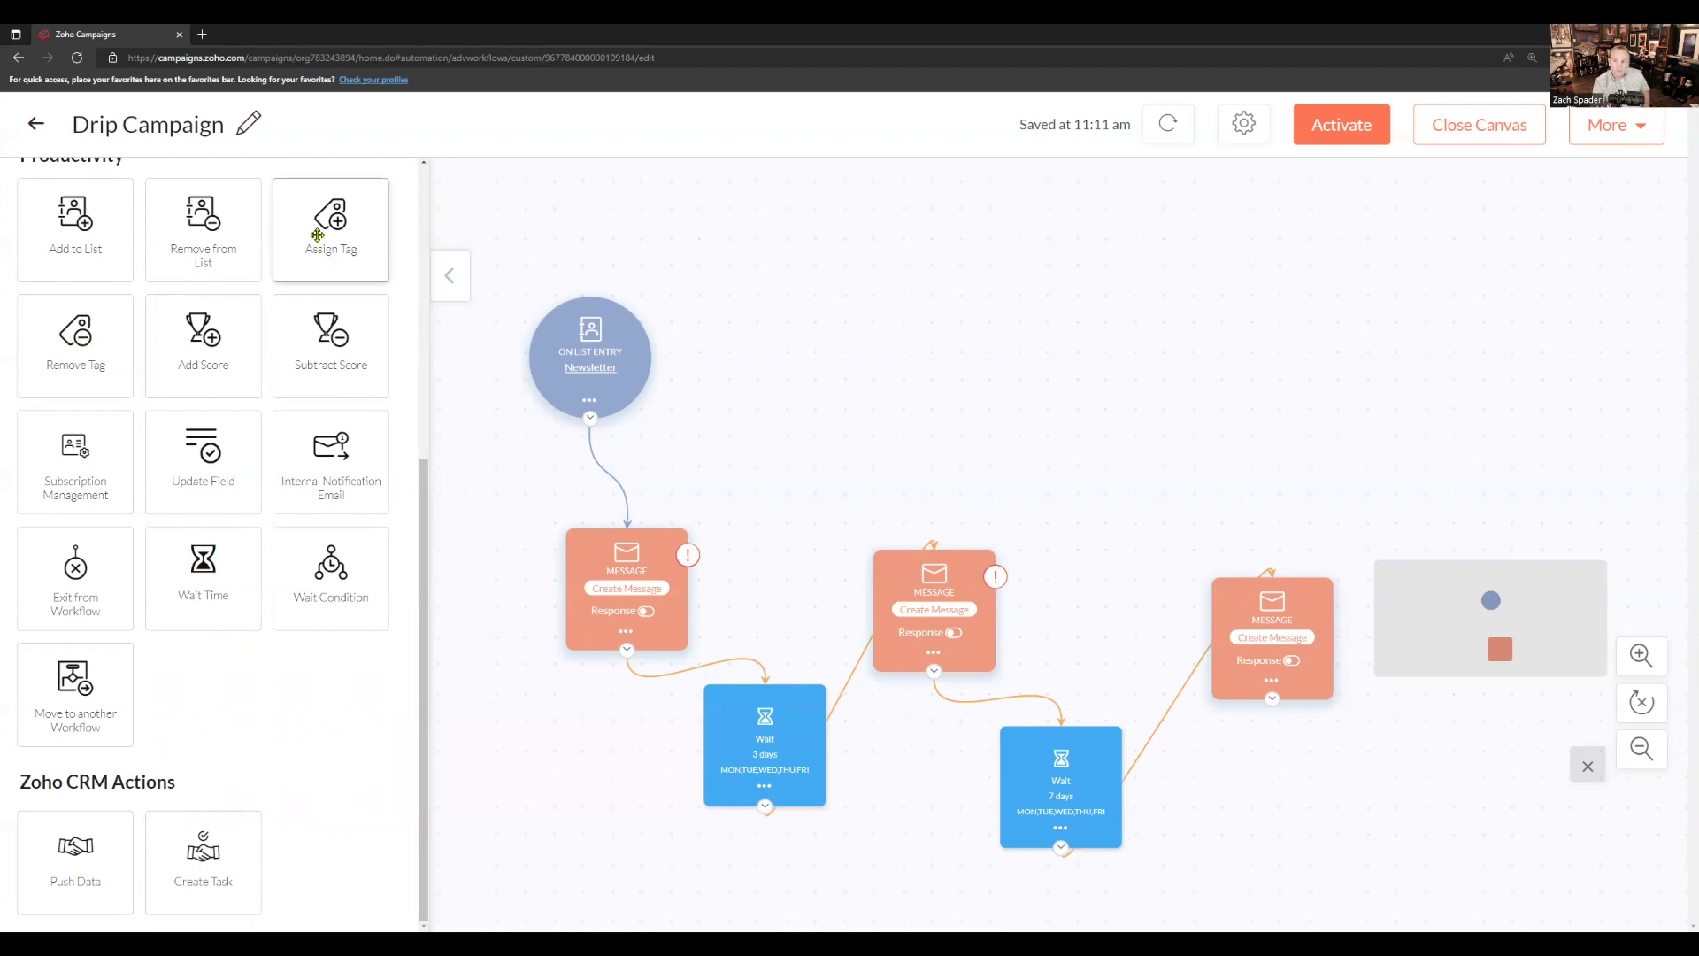
Step: Place an Assign Tag step after the third email and begin creating a new tag
left_click_drag(317, 235, 1336, 823)
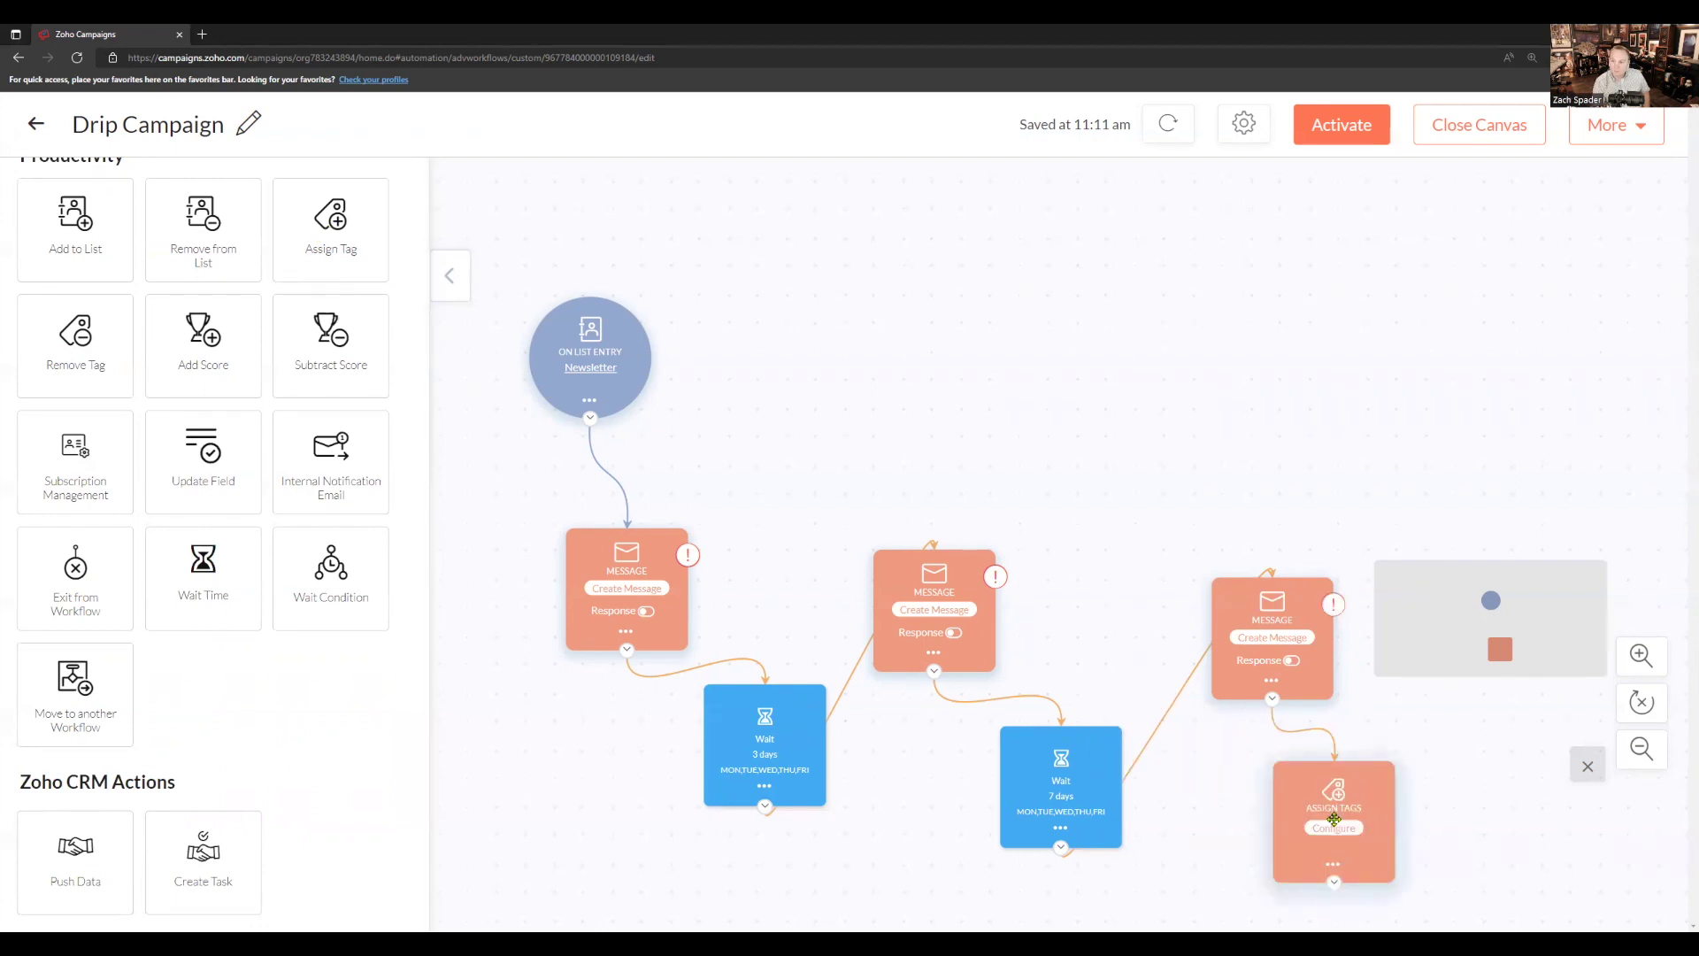
left_click(1334, 827)
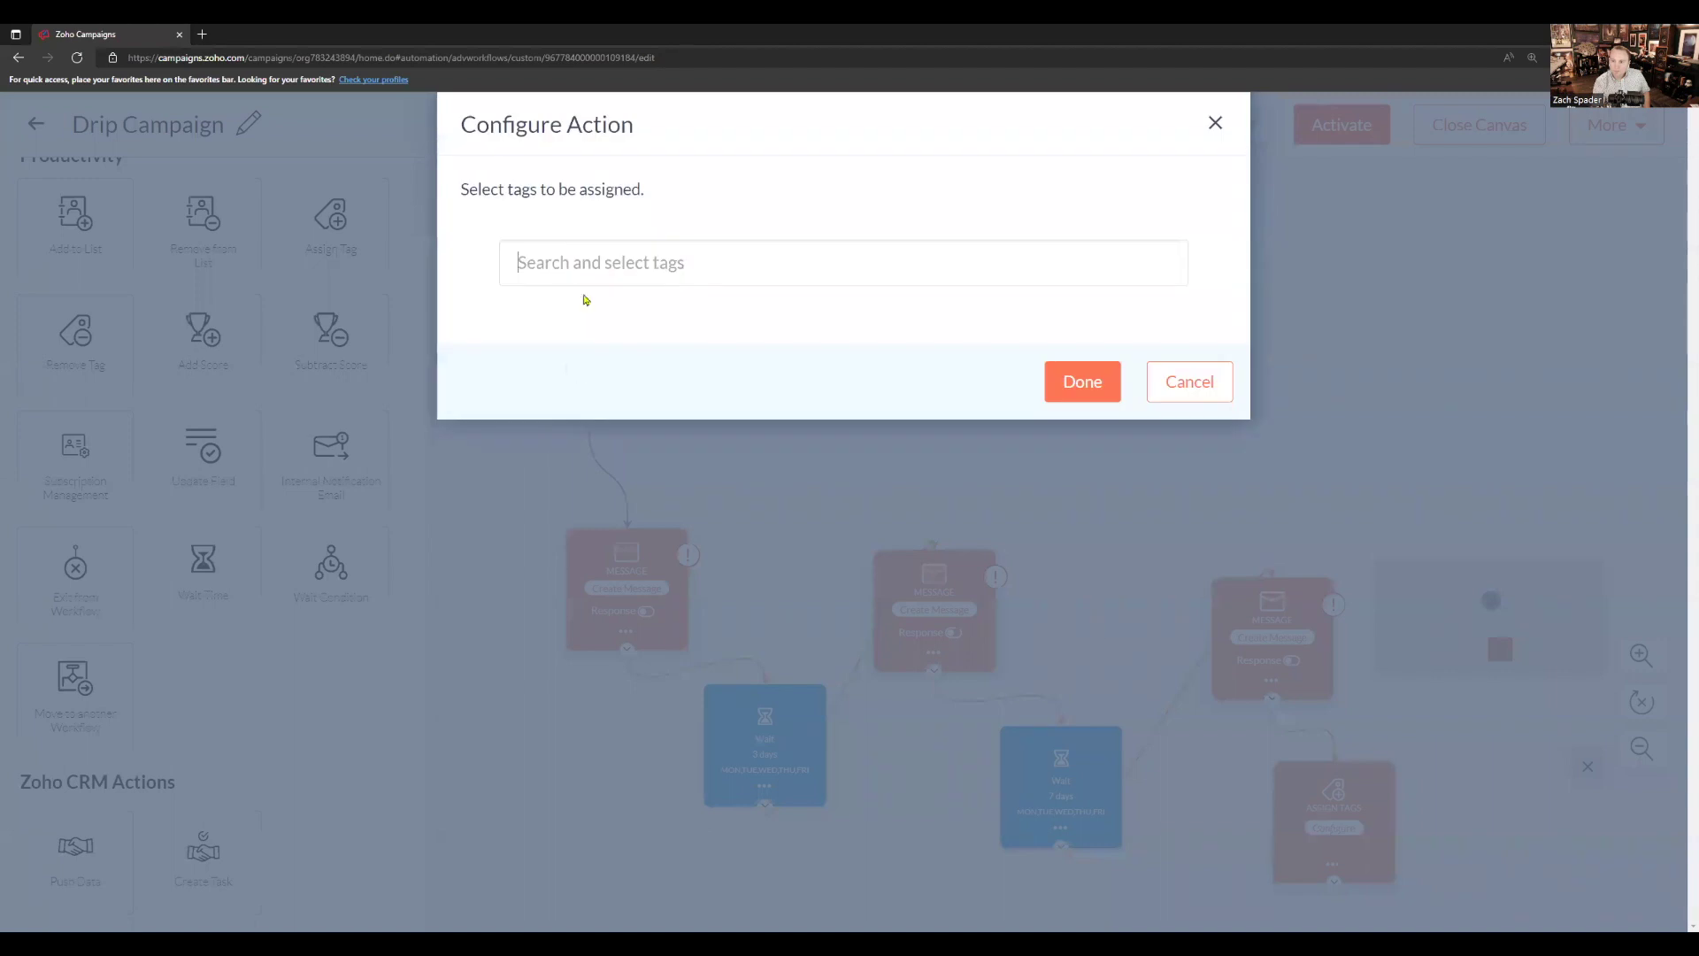
left_click(596, 271)
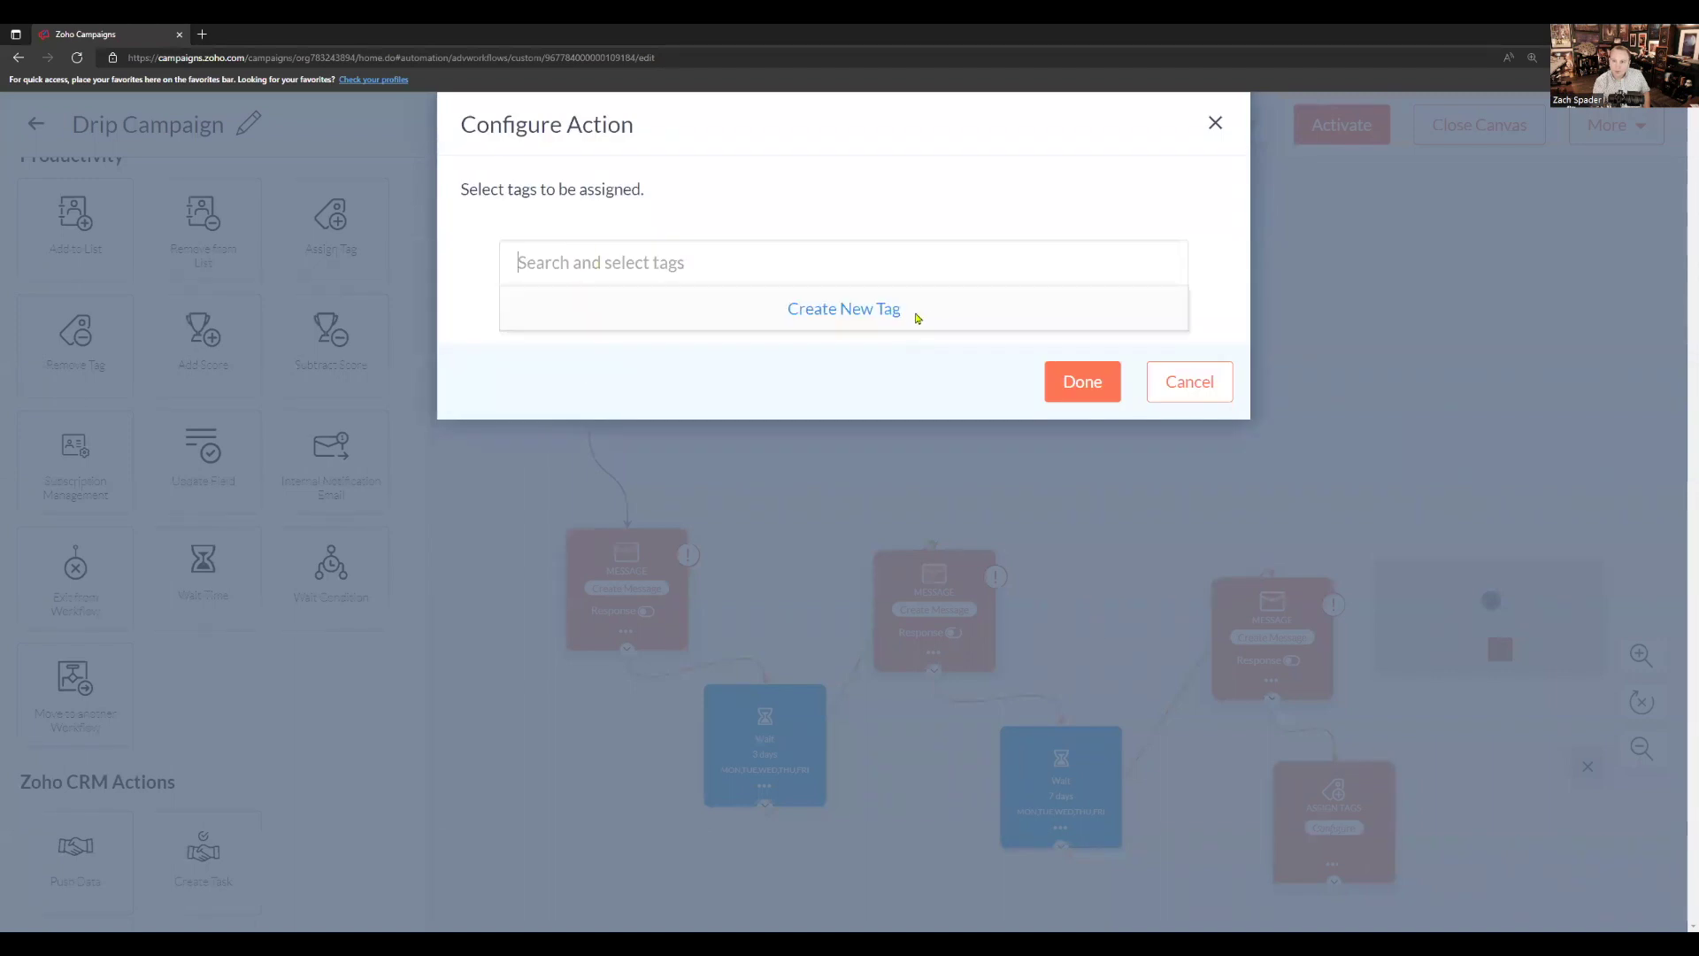
left_click(838, 312)
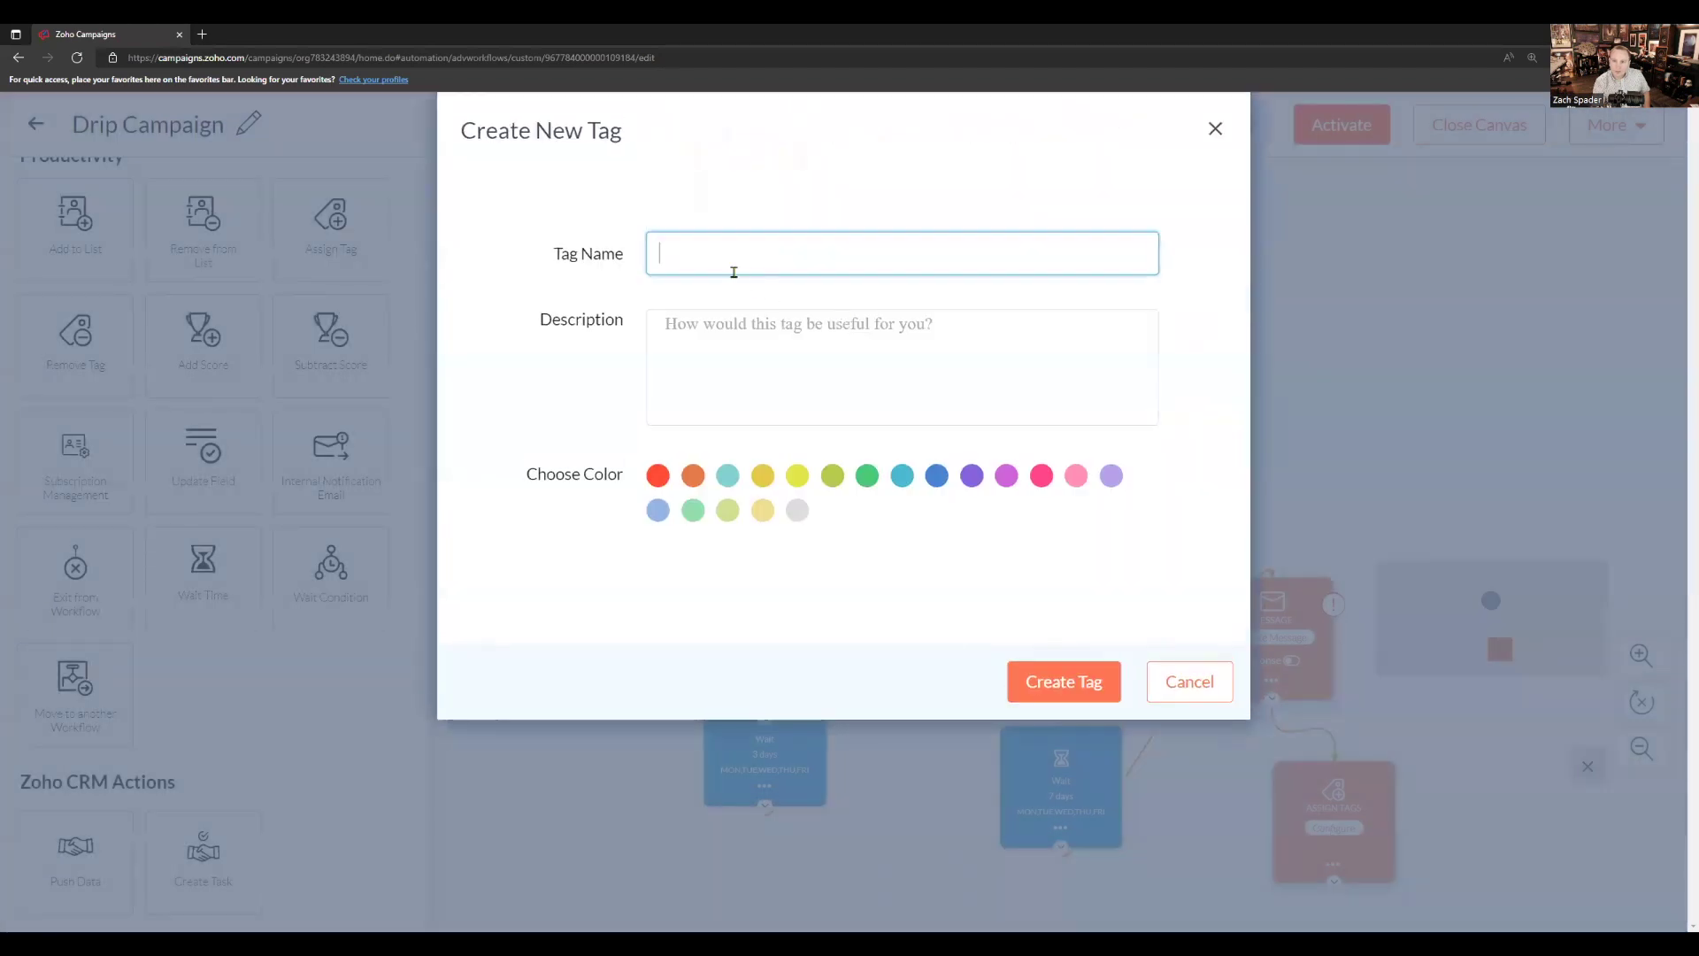
Step: Create the 'Drip Campaign Completed' tag with a colour and confirm it for the step
type("Drip Campaign")
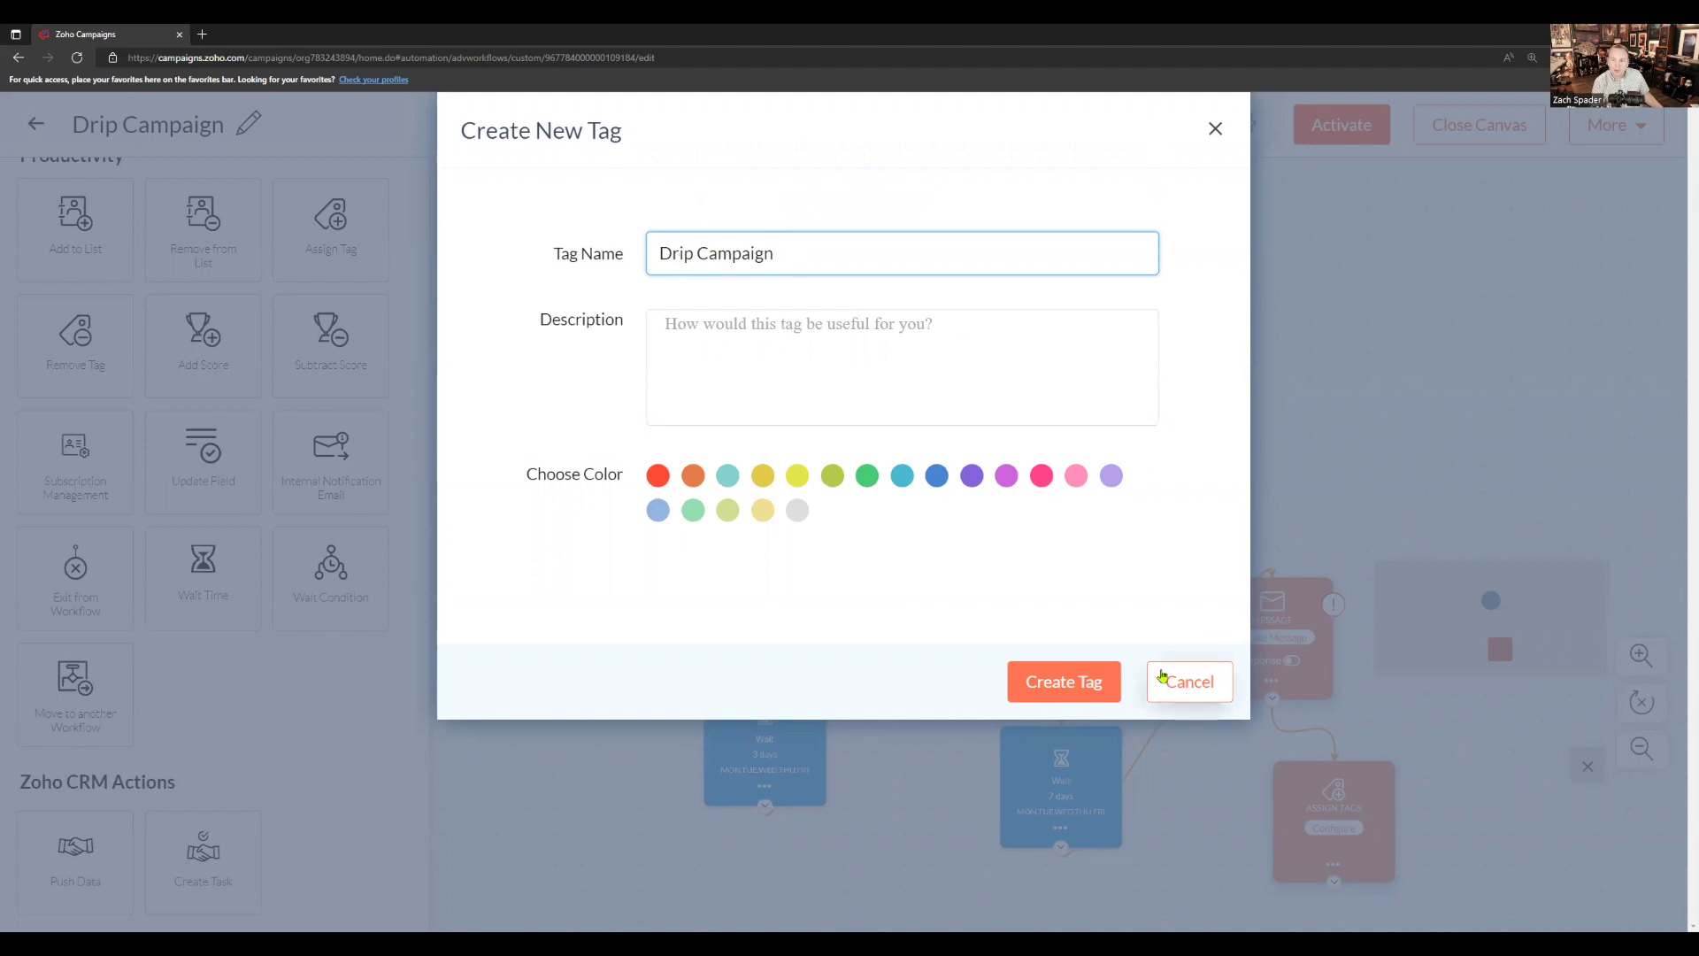
type("Completed")
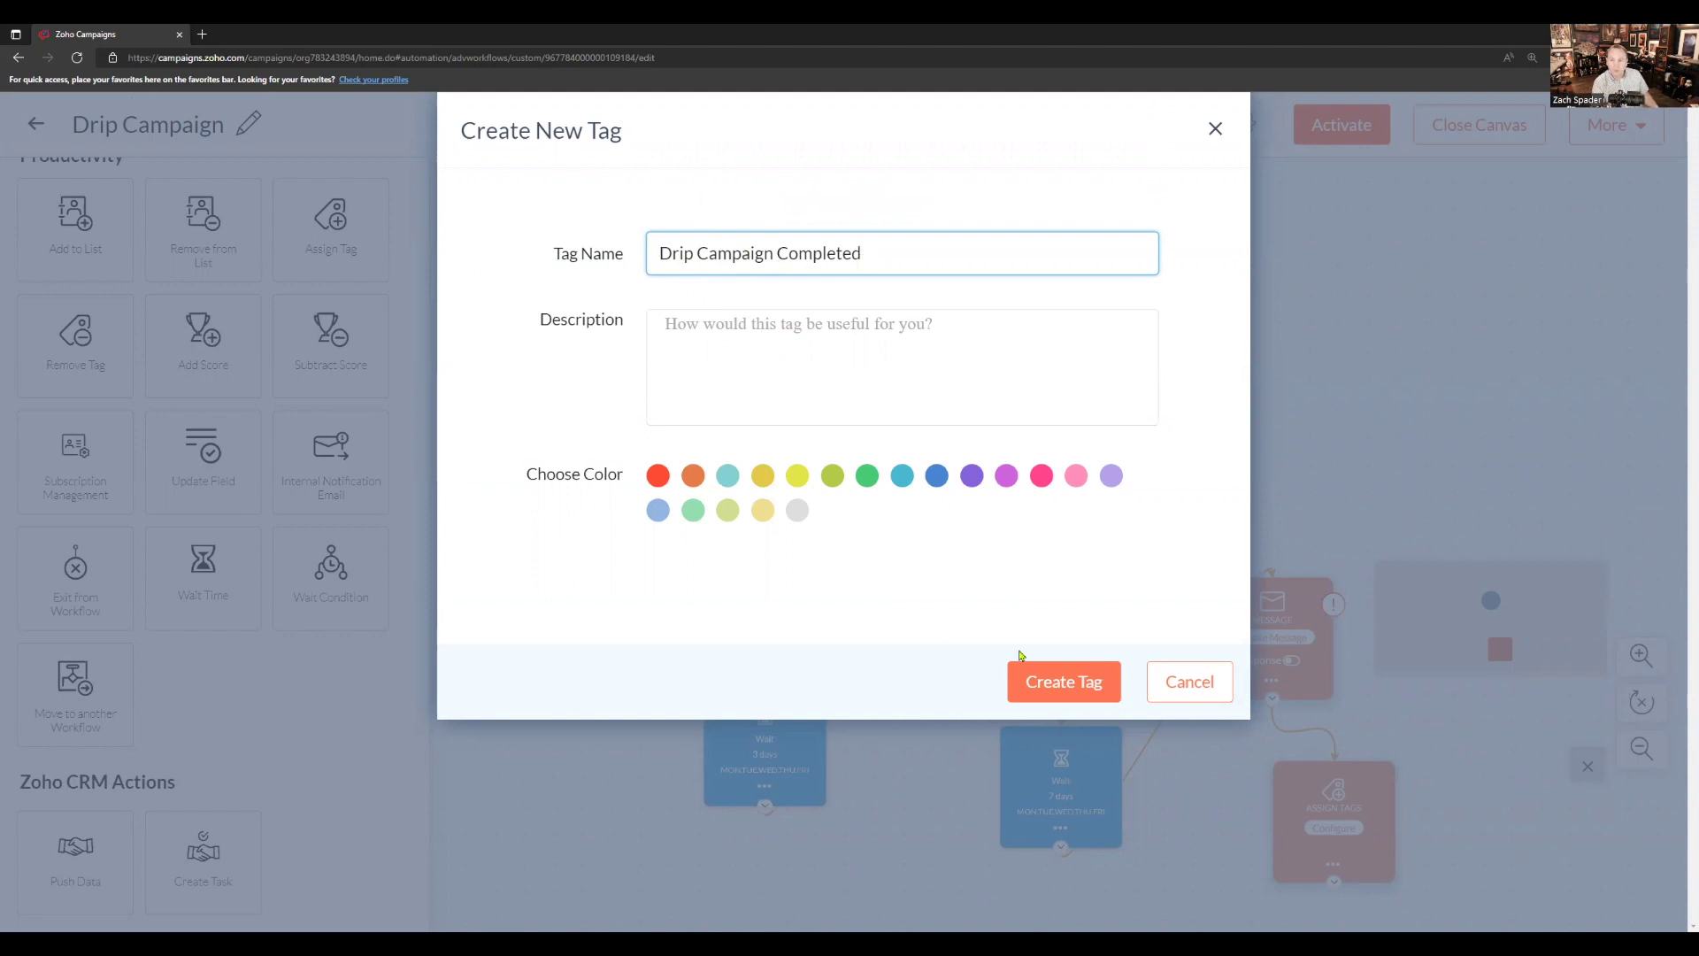
left_click(1042, 687)
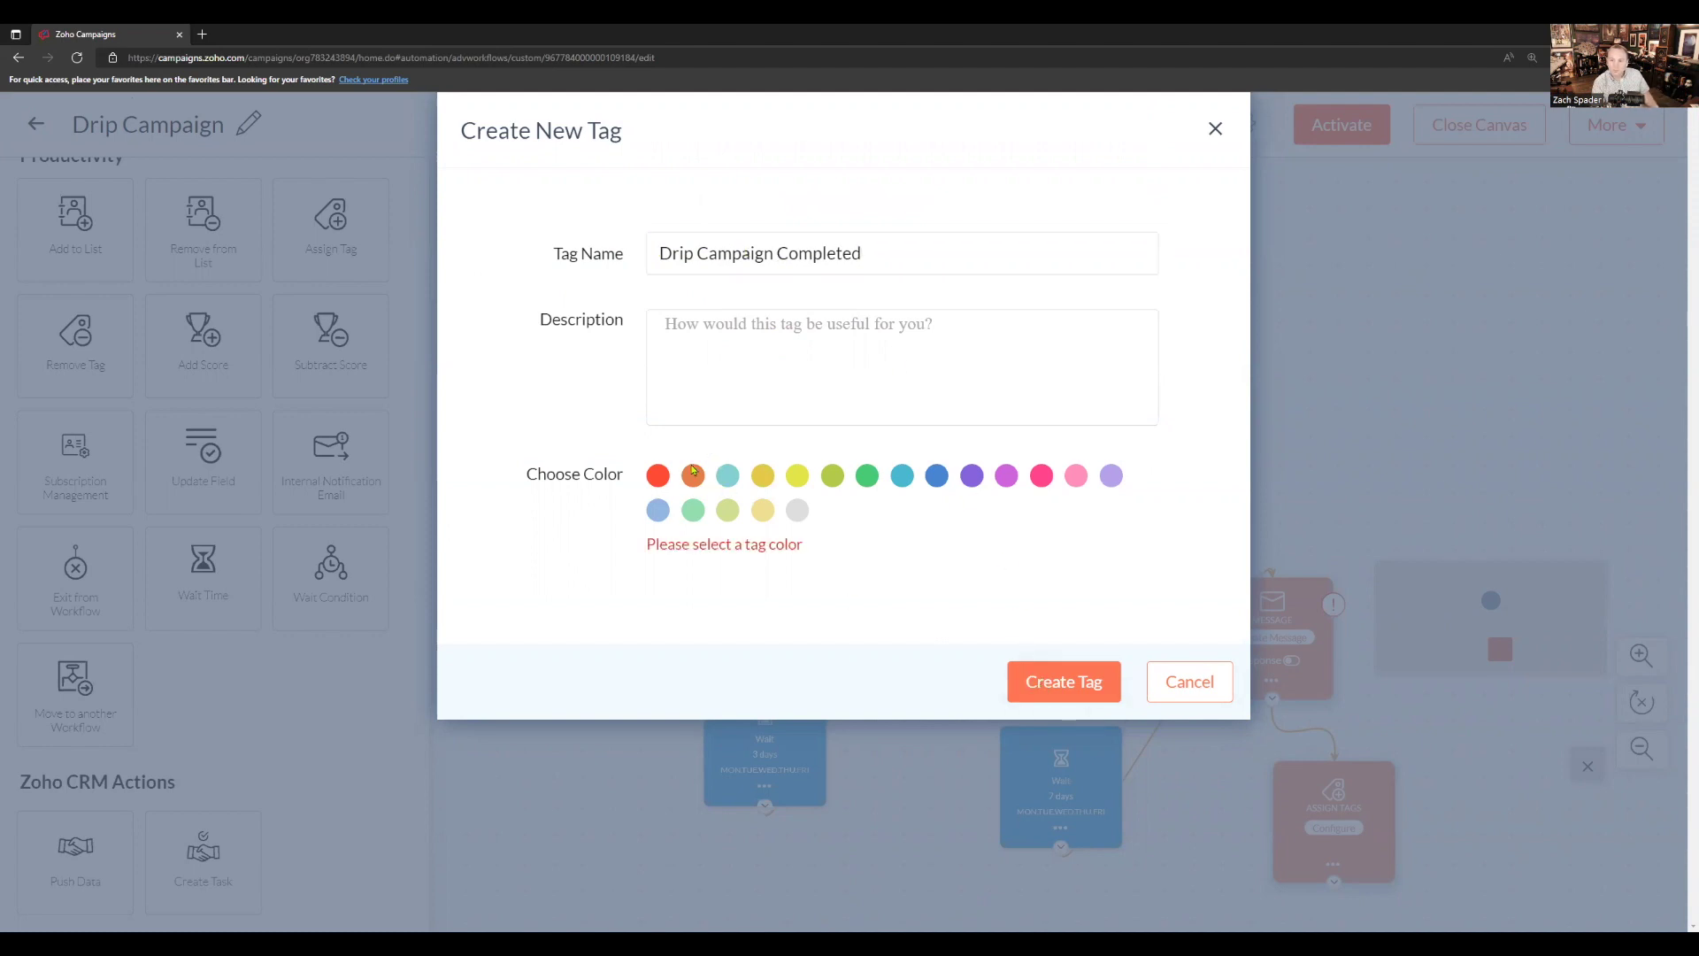
left_click(658, 475)
left_click(1017, 677)
left_click(1081, 429)
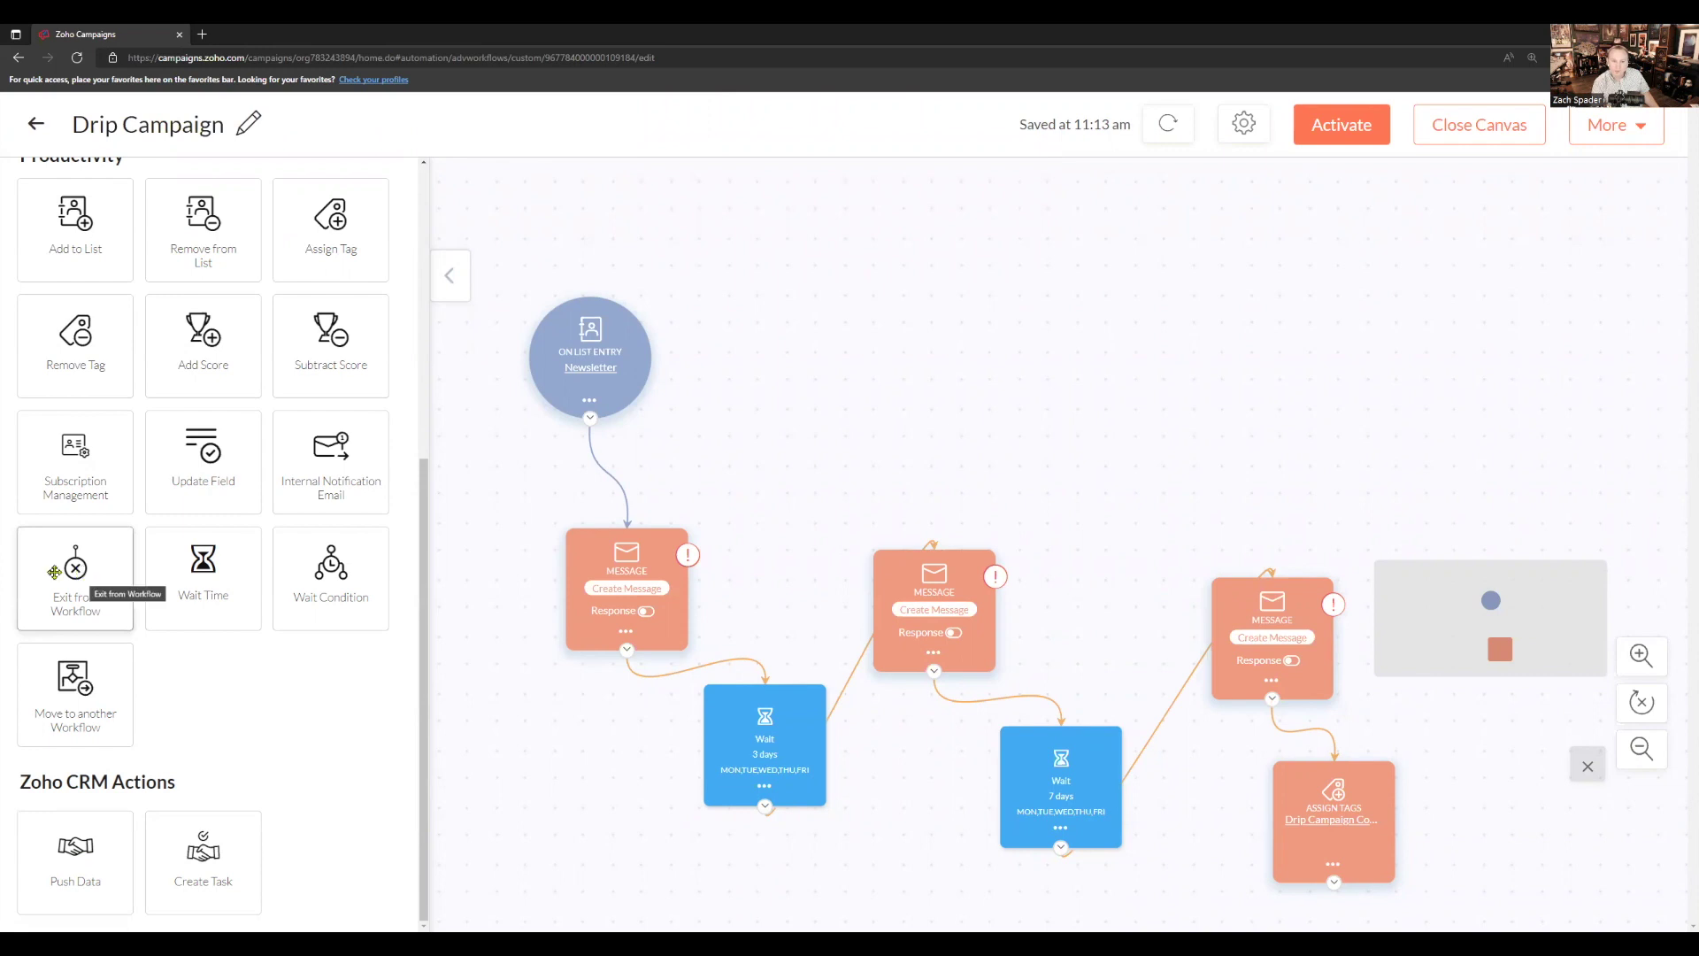
Step: Drop an Exit from Workflow step below the Assign Tags node
left_click_drag(71, 567, 1492, 819)
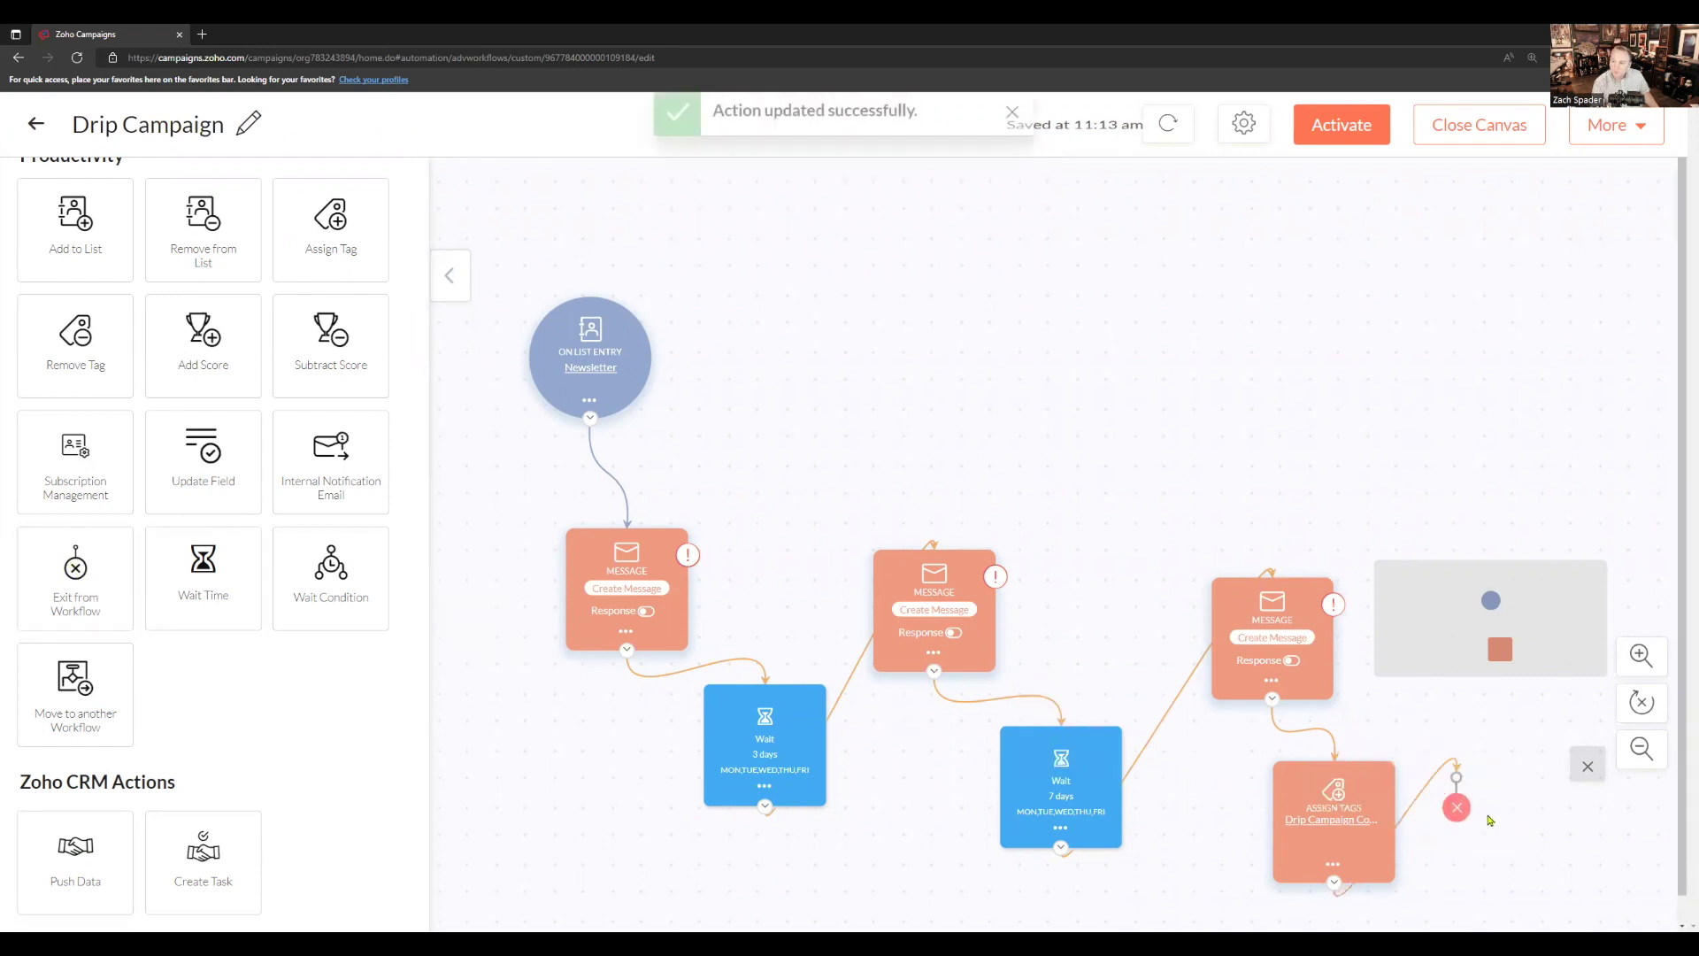